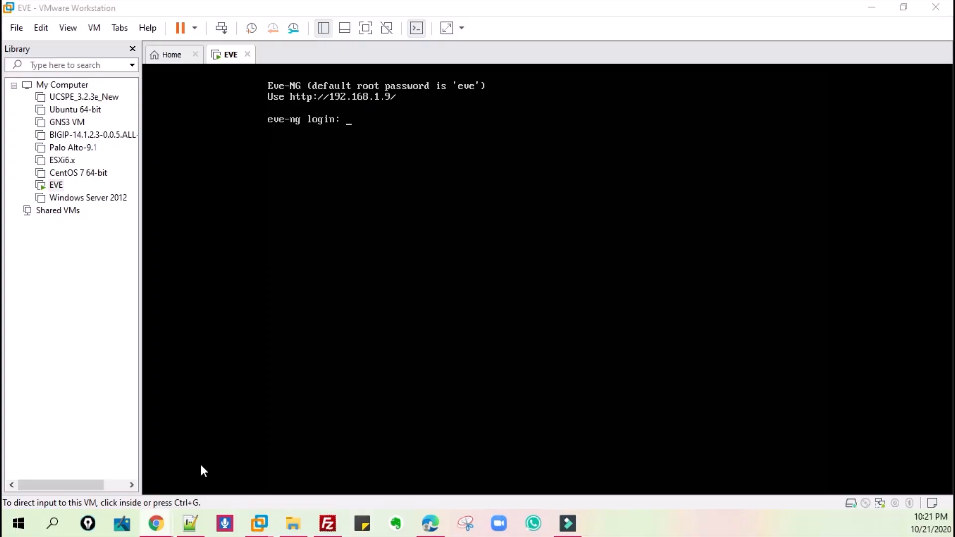
- Switch to the wireless01 lab topology in Chrome, search the new-node templates for "vw" and close the dialog without adding a node
mouse_move(159, 528)
click(238, 472)
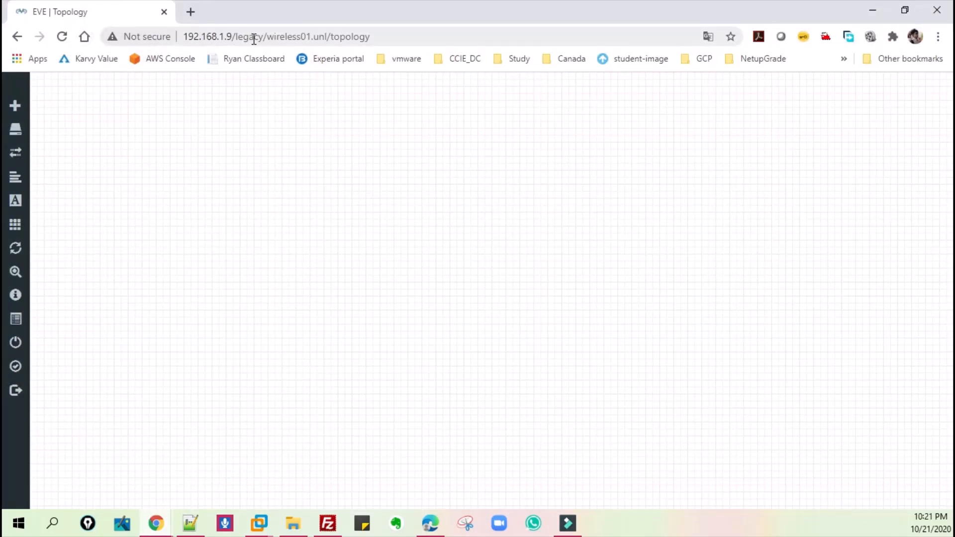
mouse_move(13, 367)
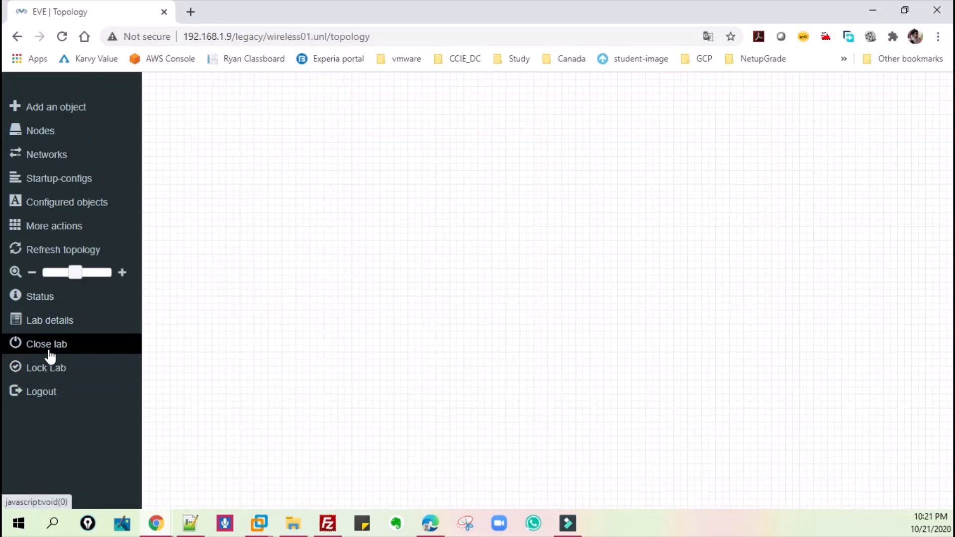
click(320, 241)
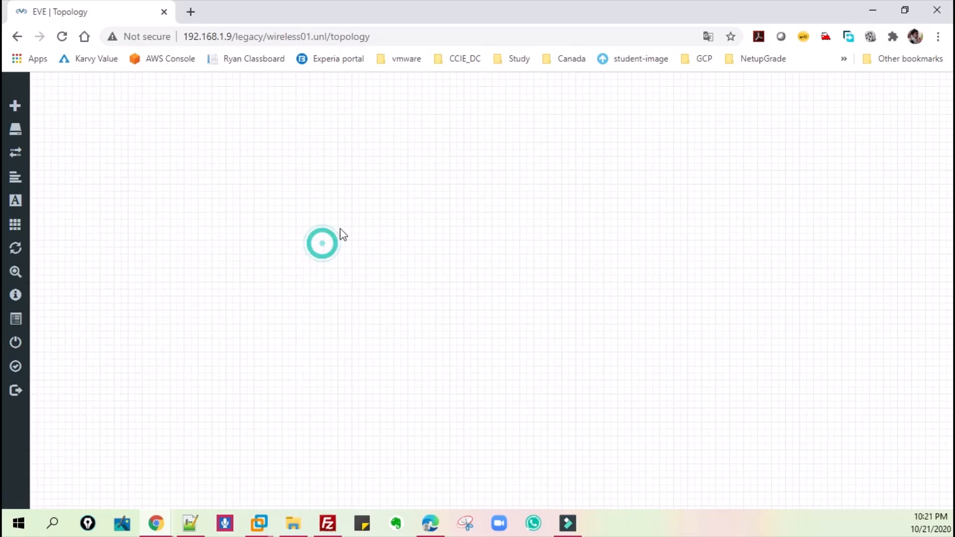
right_click(441, 154)
click(486, 184)
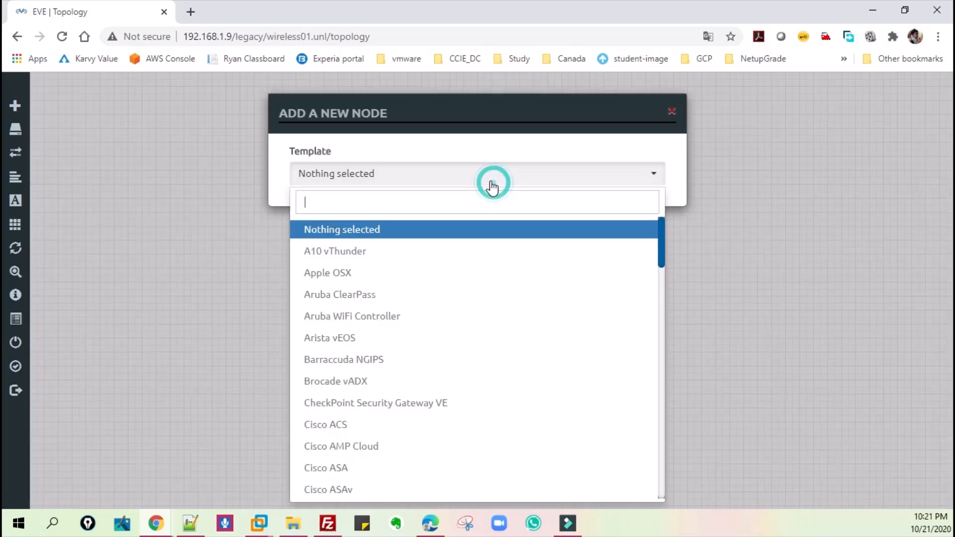
text(vwl)
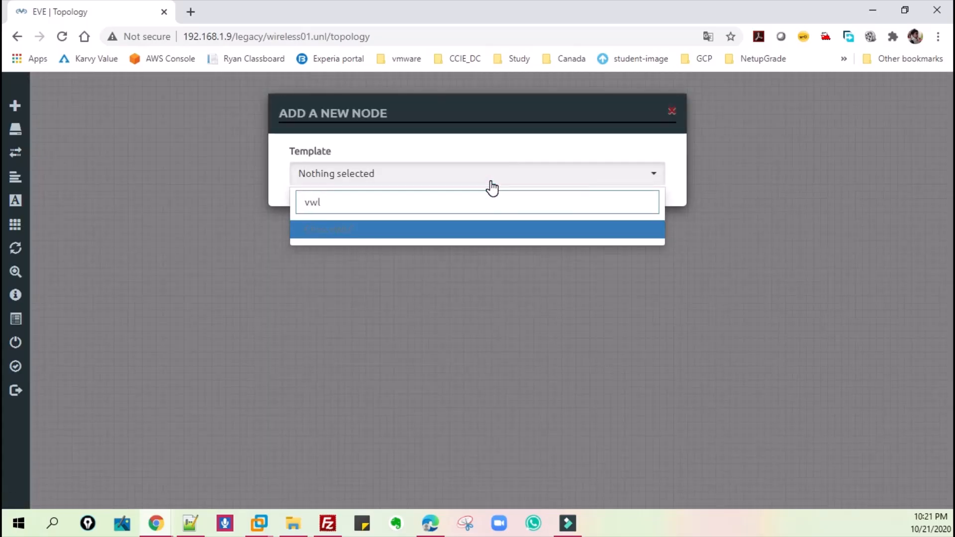
key(BackSpace)
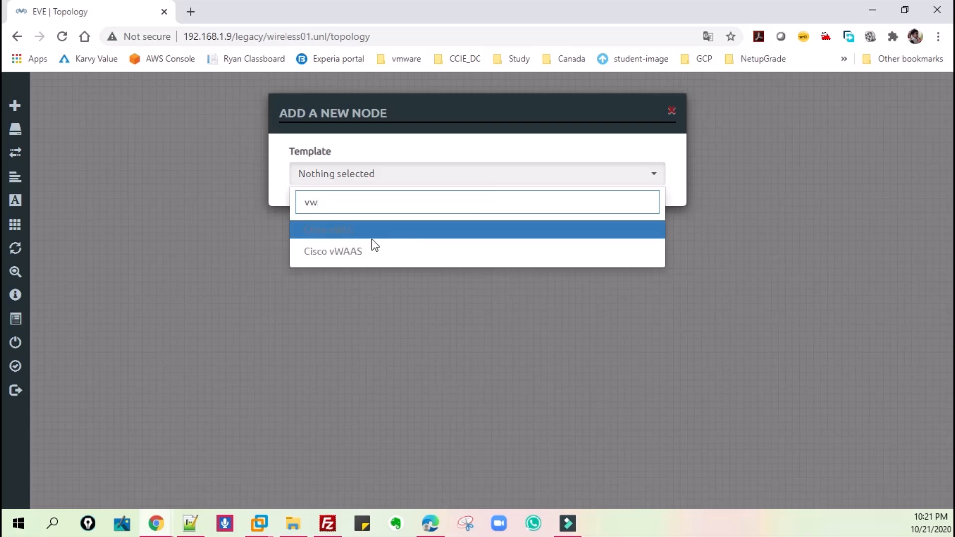
click(629, 110)
click(673, 111)
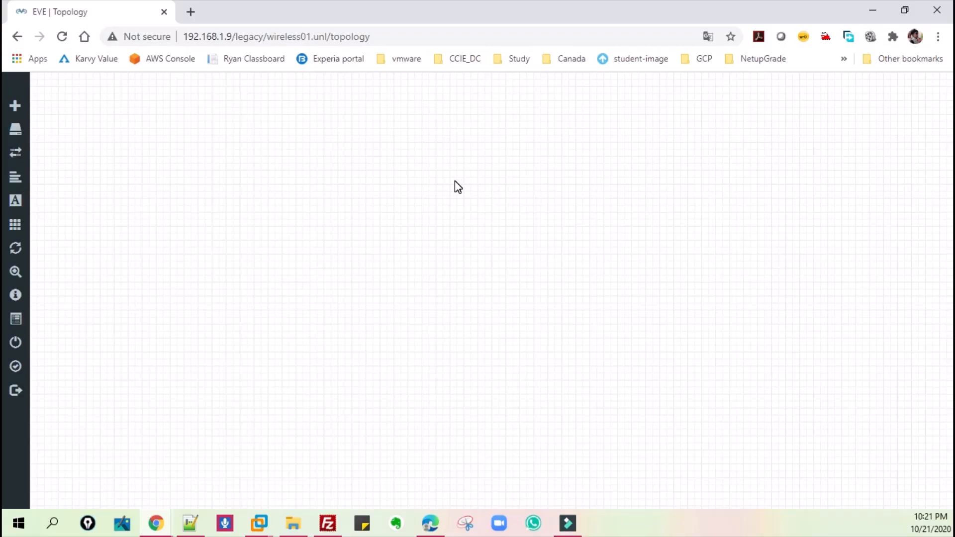
- Open Cisco's Software Download page for Virtual Wireless Controller release 8.7.106.0 in a new browser tab
click(866, 14)
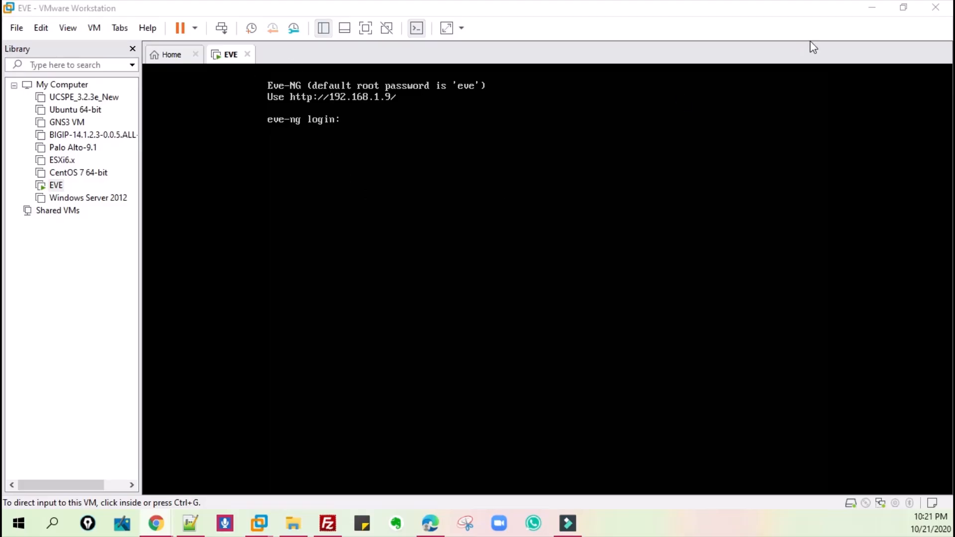
mouse_move(157, 529)
click(238, 460)
click(188, 13)
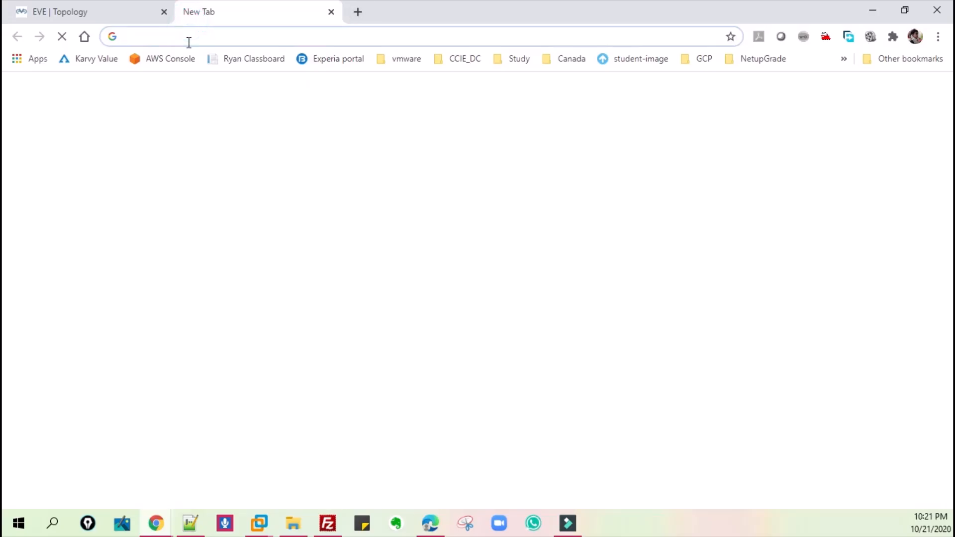
text(https://software.cisco.com/download/home/284464214/type/280926587/release/8.7.106.0)
key(Return)
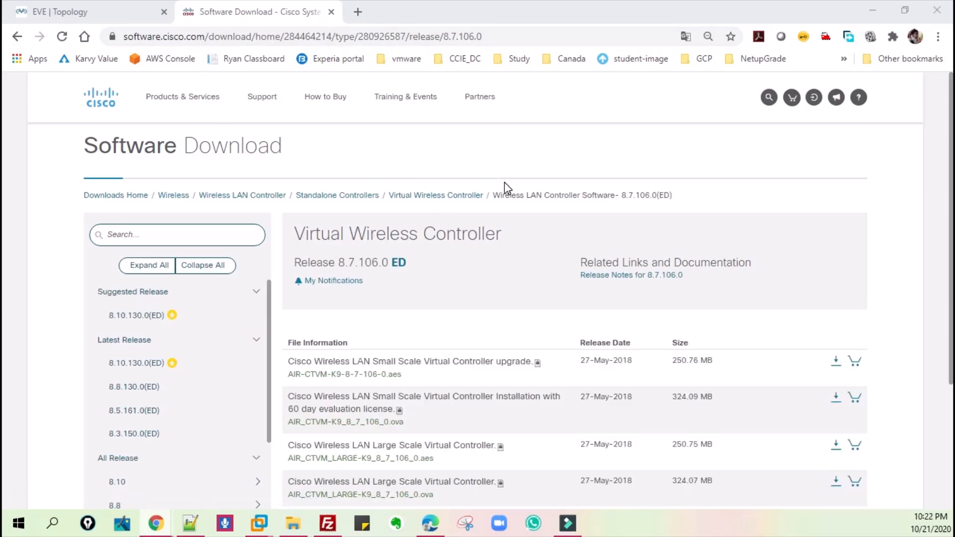
- Review the download files of release 8.7.106.0 and highlight the small-scale KVM image name MFG_CTVM_8_7_106_0.iso
drag(282, 150, 93, 148)
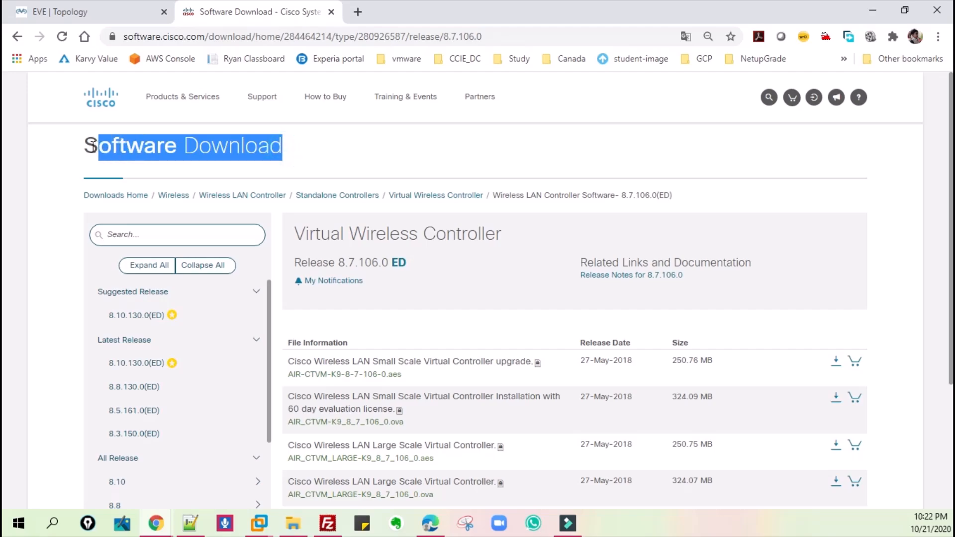
scroll(427, 159, down, 2)
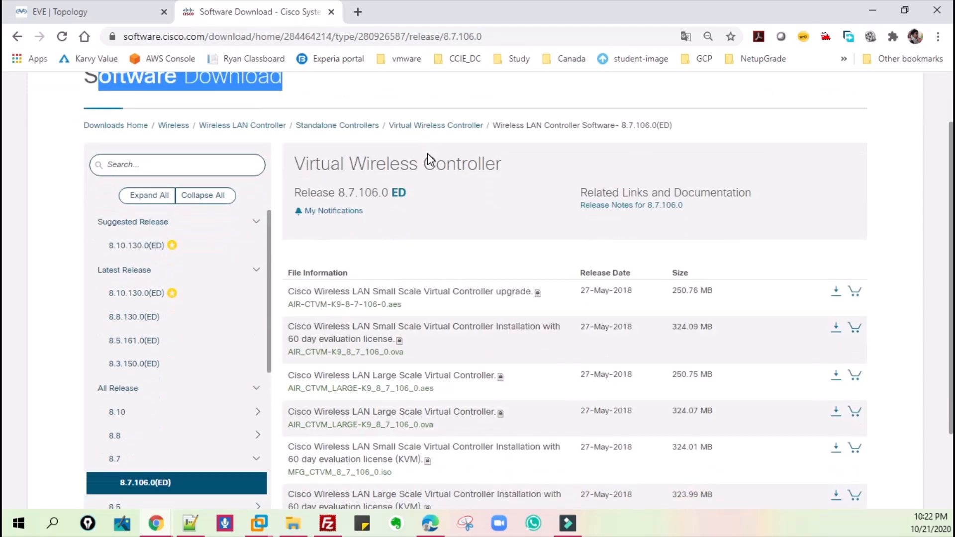
scroll(475, 203, down, 2)
scroll(466, 199, down, 1)
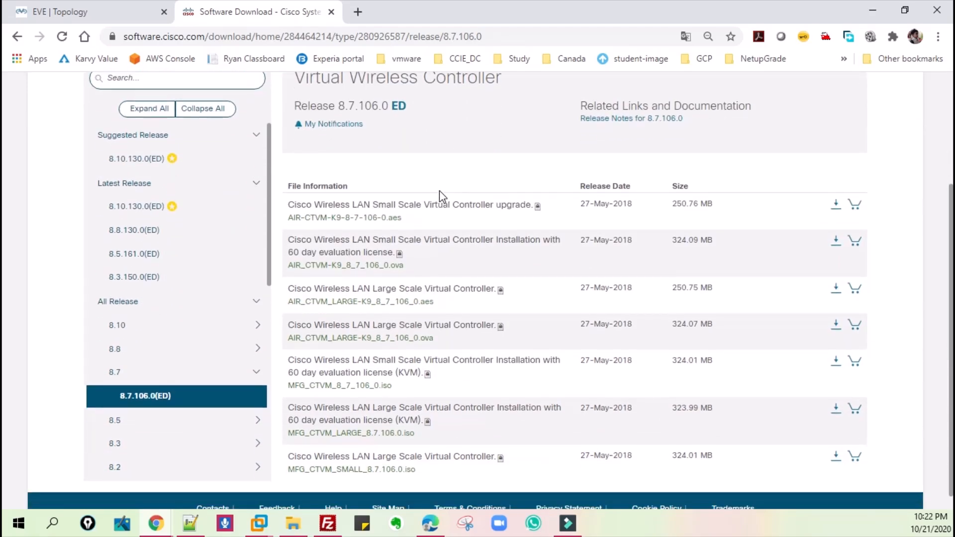
mouse_move(317, 198)
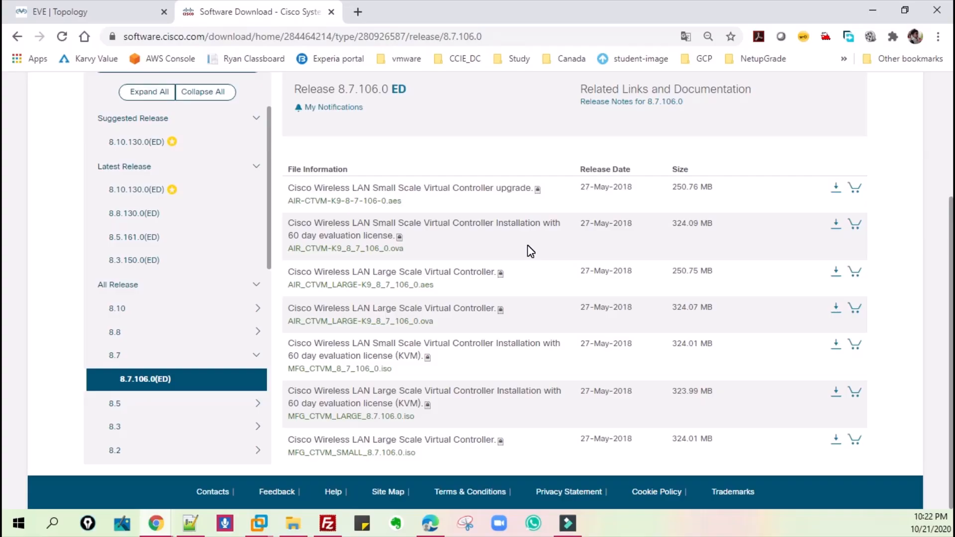
drag(376, 376, 284, 416)
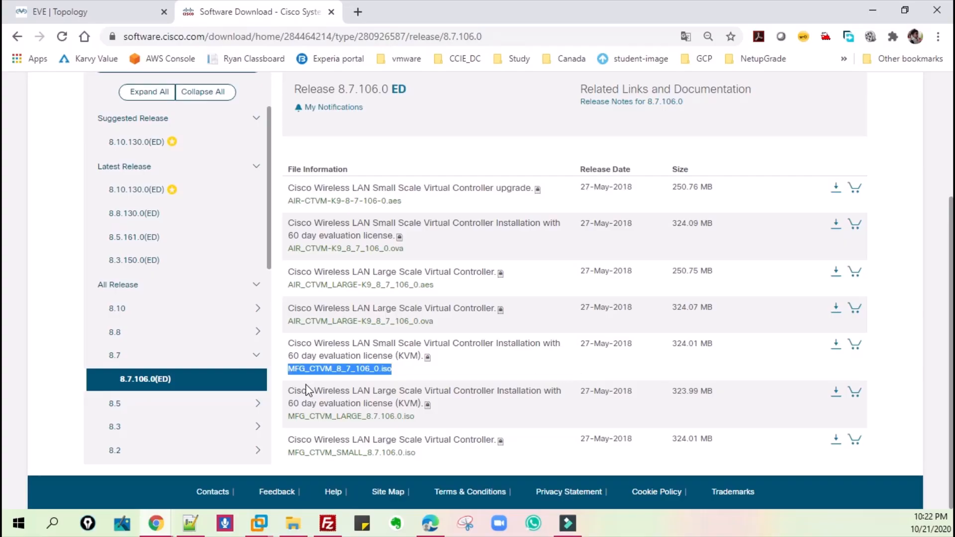
mouse_move(358, 370)
- Switch to File Explorer, open the vwlc-8.7.10 folder in Downloads and select MFG_CTVM_8_7_106_0.iso
click(296, 527)
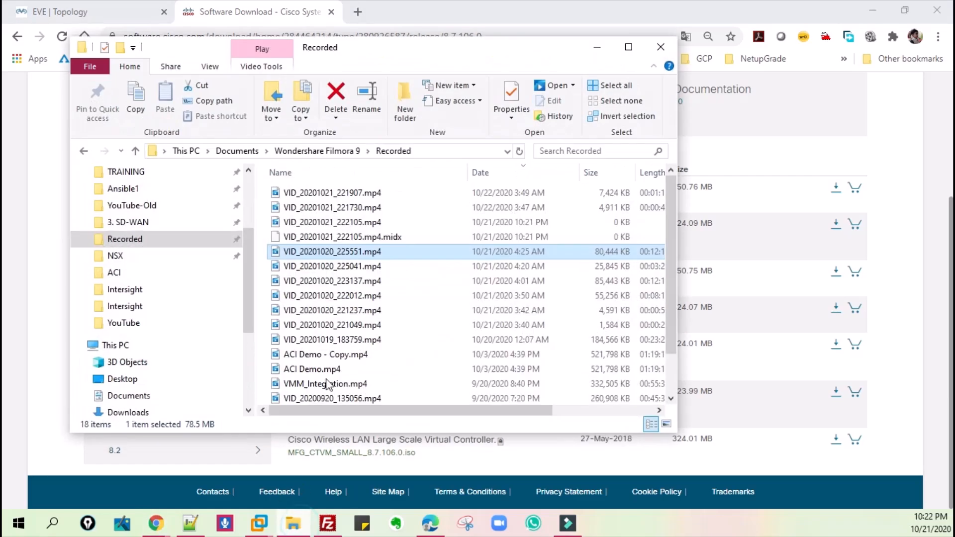
click(150, 240)
scroll(240, 191, up, 3)
click(132, 216)
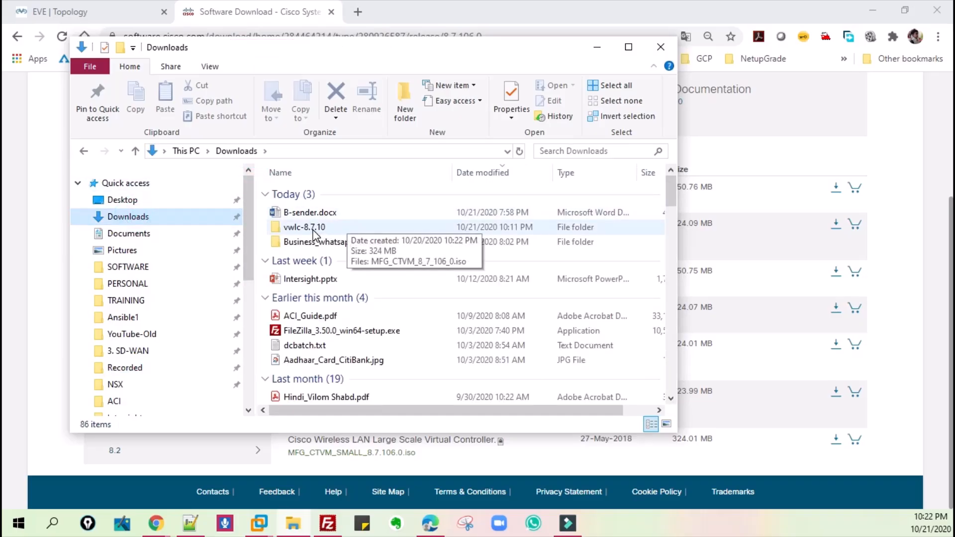
double_click(313, 230)
click(326, 195)
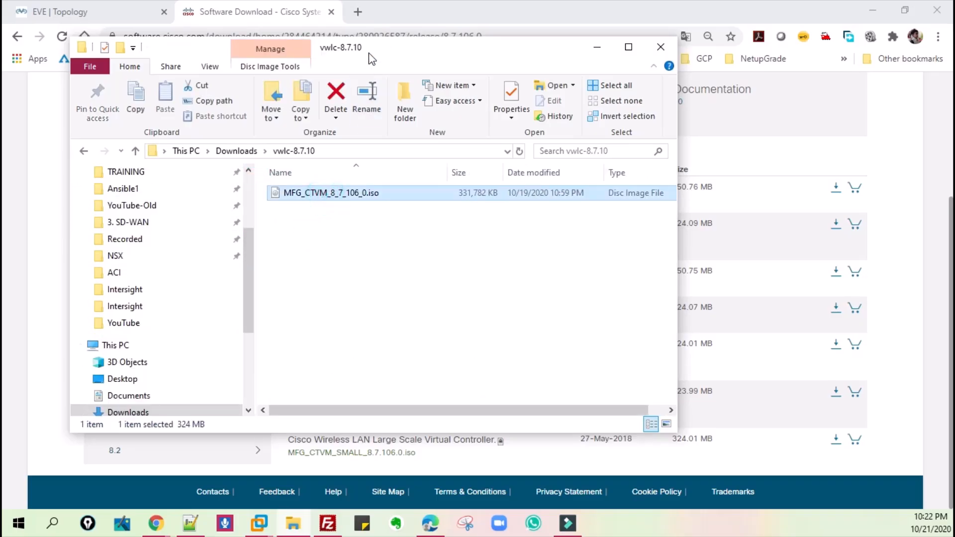
drag(379, 43, 381, 20)
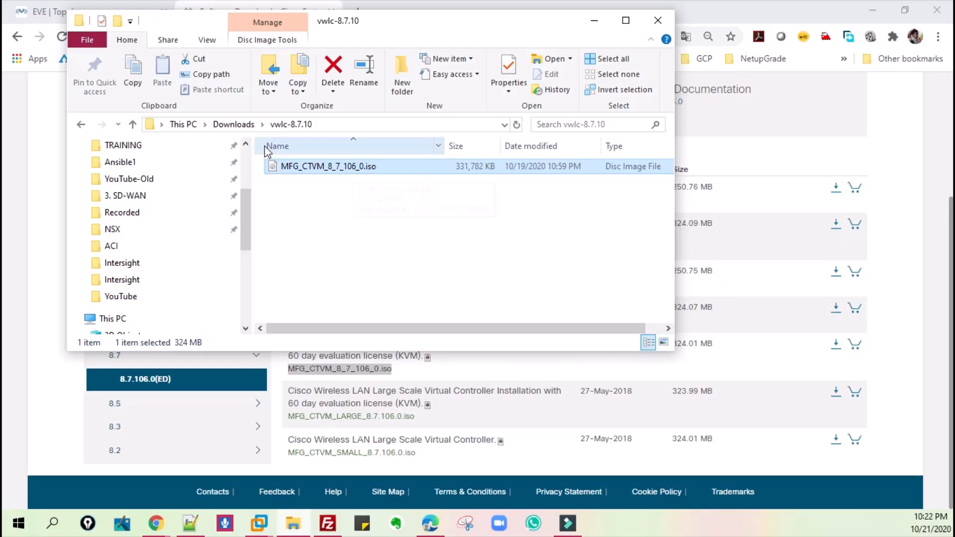
- Check the vwlc-8.7.10 folder name in Downloads and reopen the folder
click(234, 124)
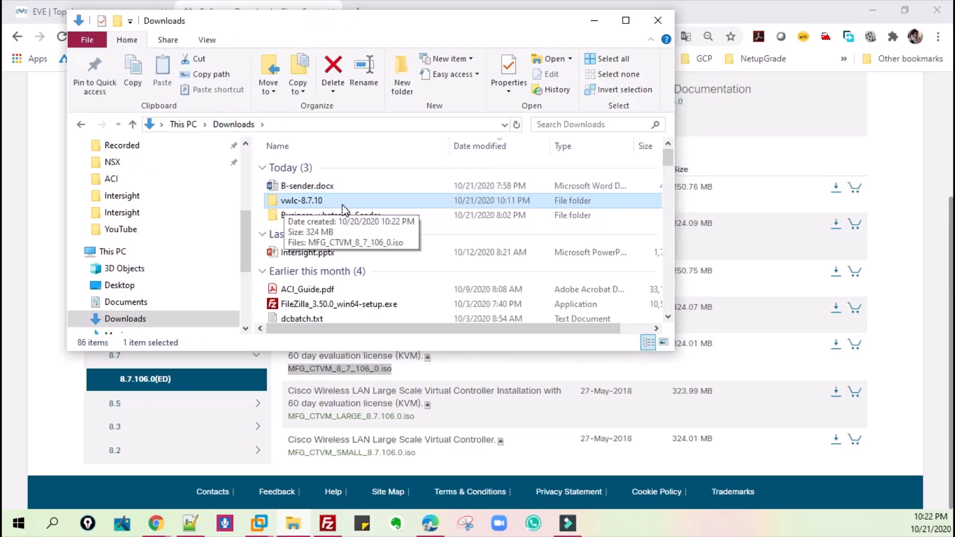
double_click(297, 201)
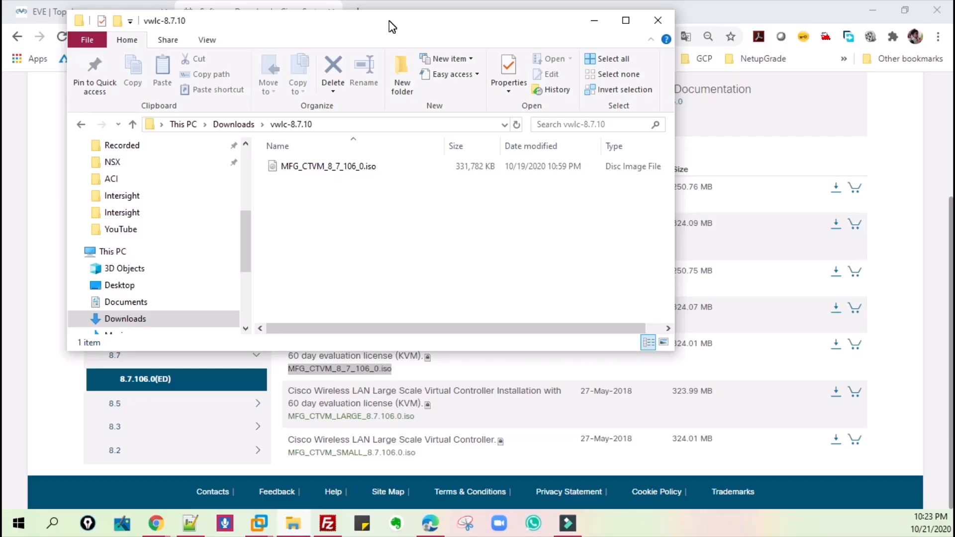
drag(392, 26, 351, 85)
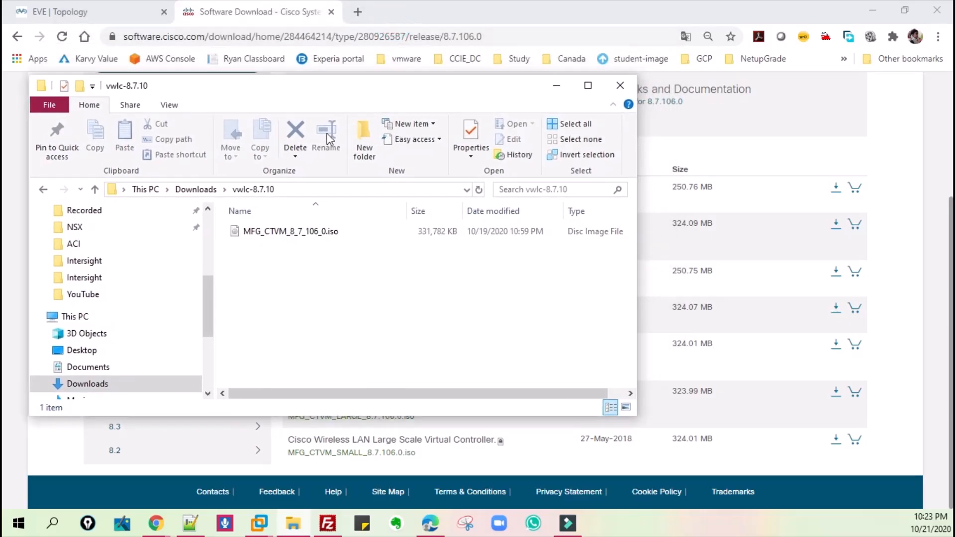
- Rename MFG_CTVM_8_7_106_0.iso as cdrom.iso and return to the Downloads folder
click(290, 231)
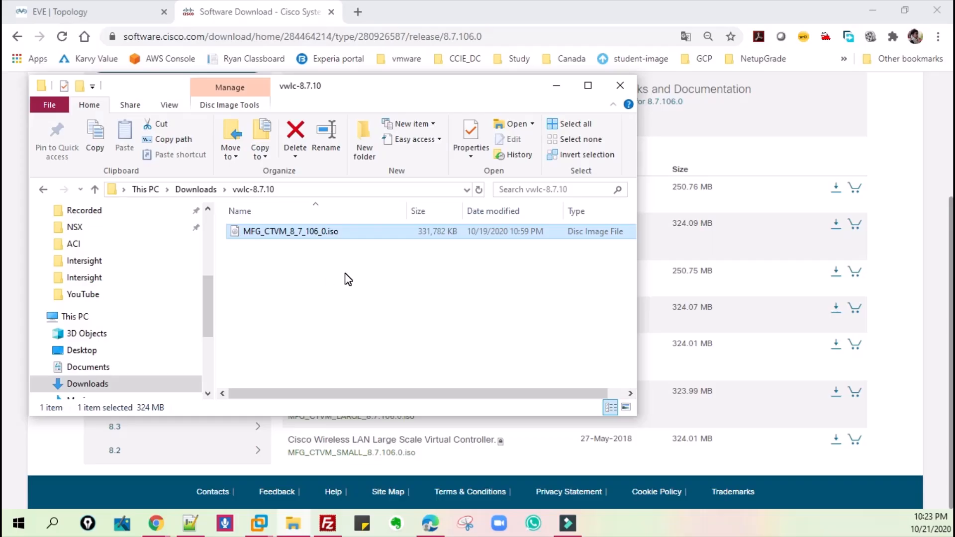
key(F2)
text(cdrom)
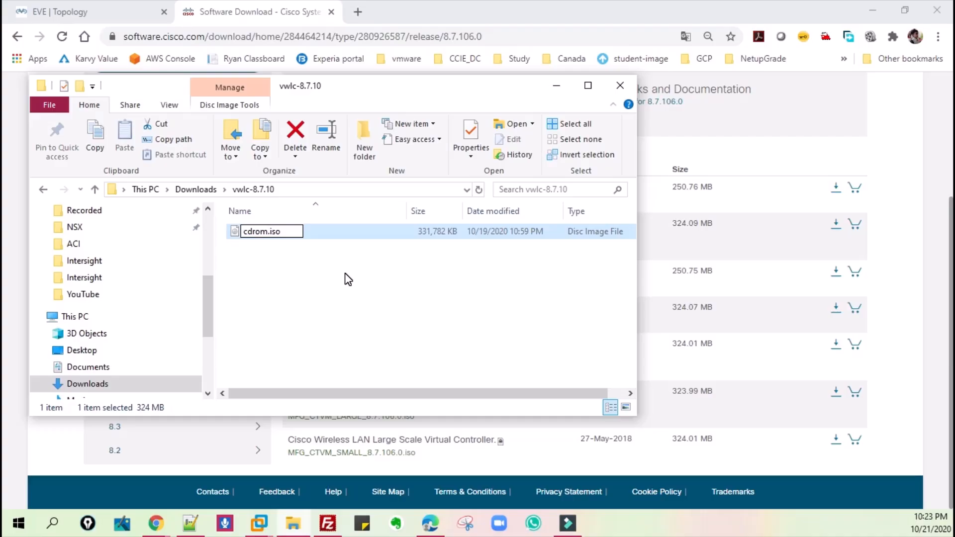
key(Return)
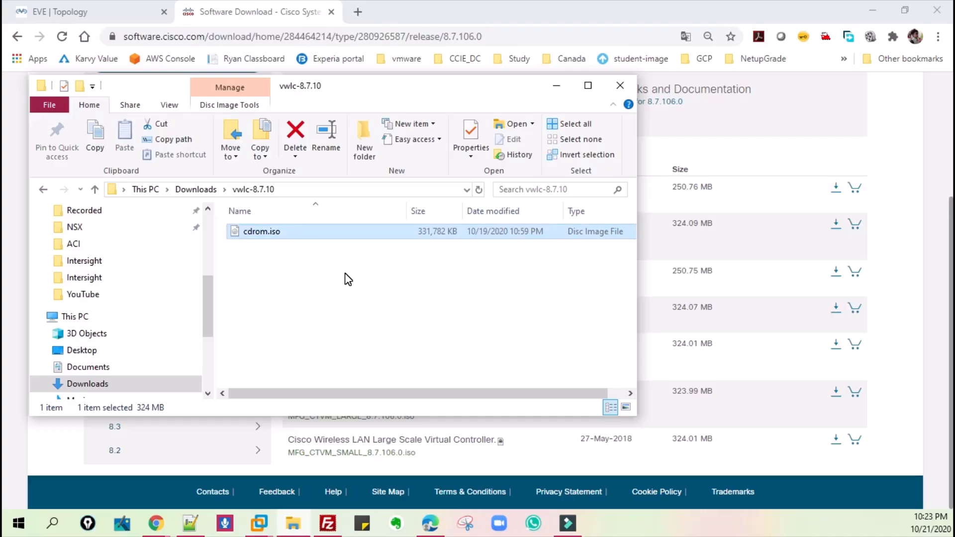
click(180, 189)
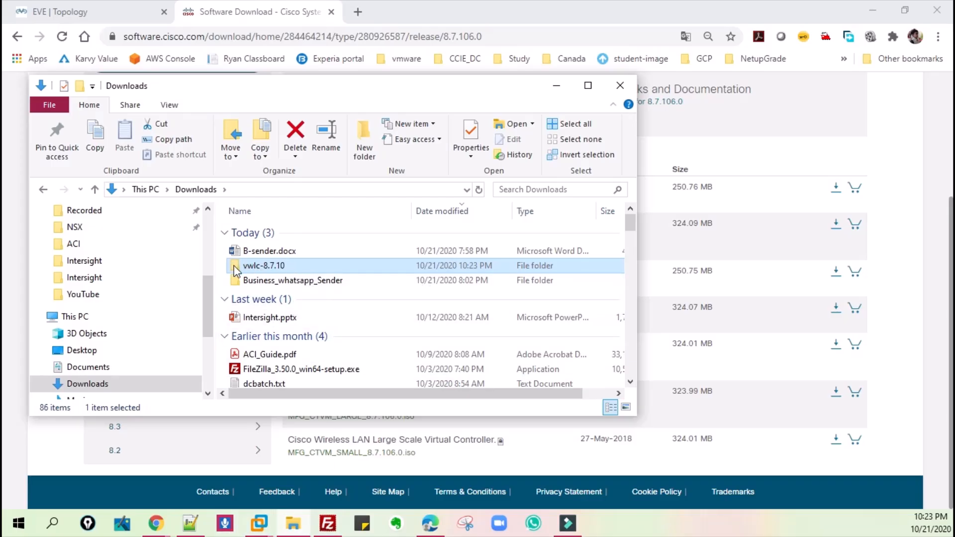
mouse_move(272, 268)
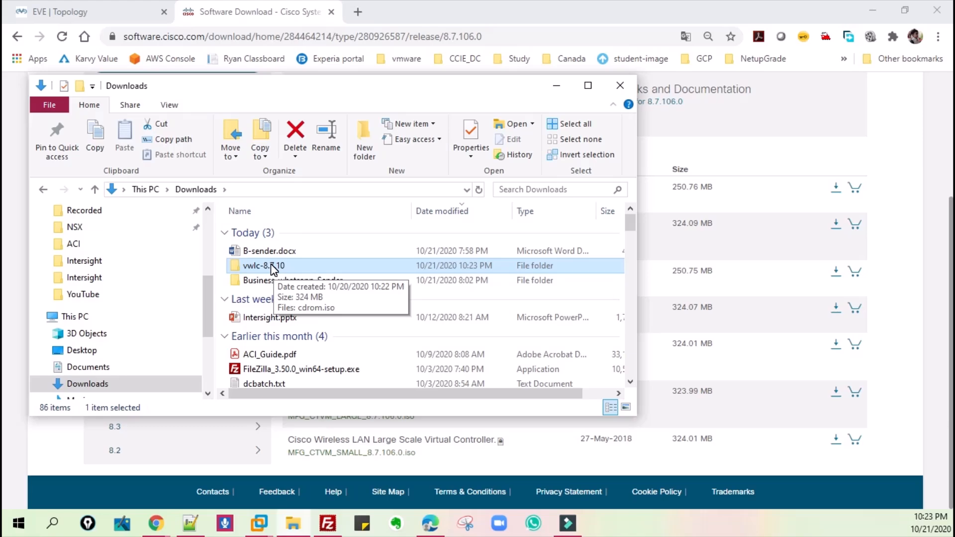
- Switch to FileZilla and open the /opt/unetlab/addons directory on the EVE-NG server at sftp://192.168.1.9
click(327, 523)
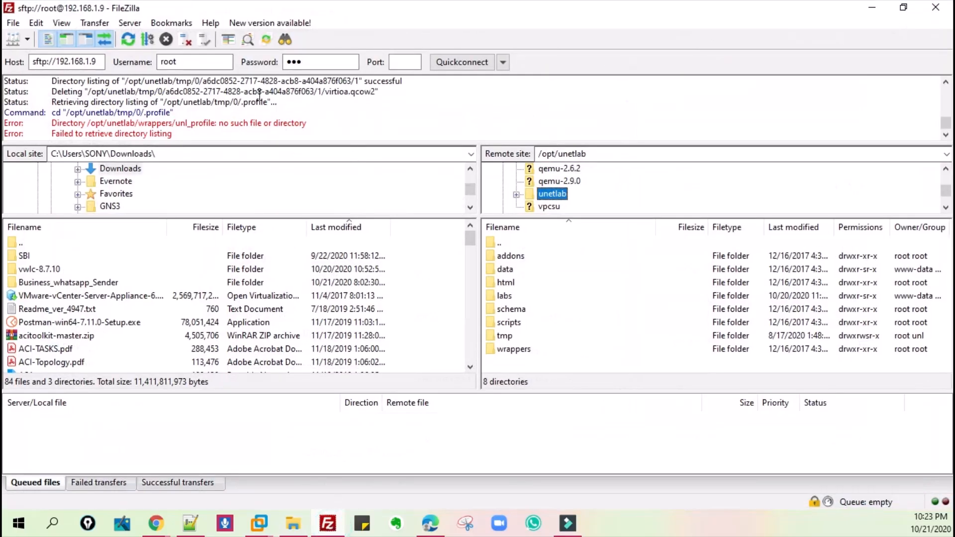
click(92, 62)
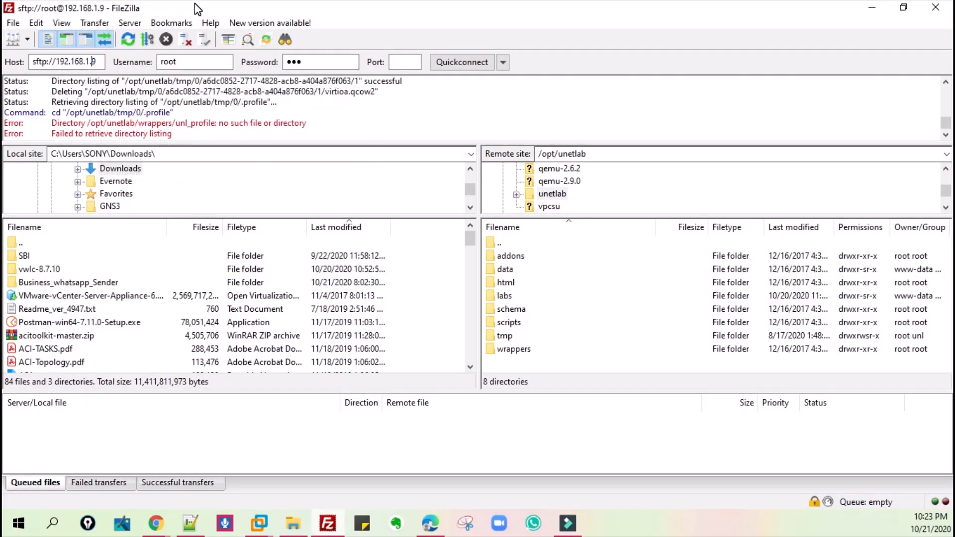
click(552, 194)
scroll(591, 205, up, 1)
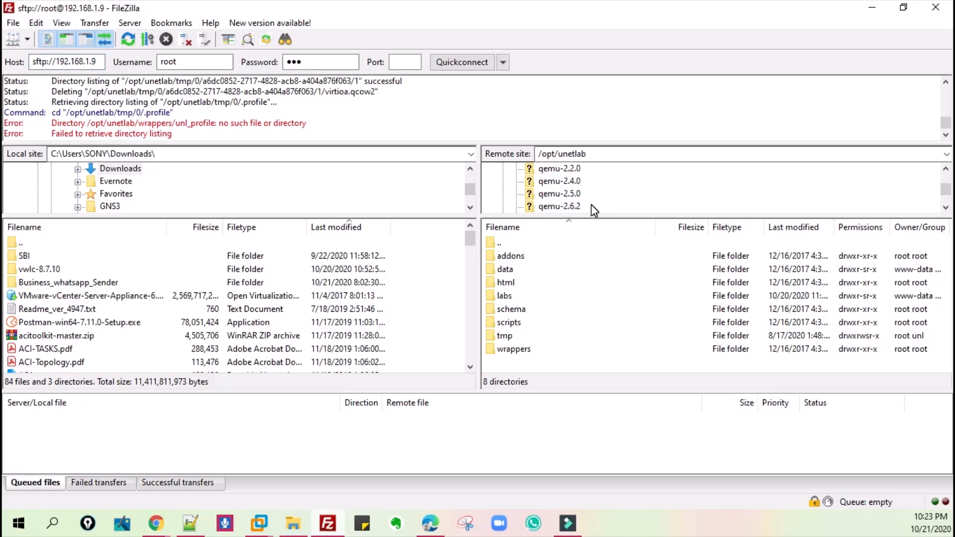
scroll(571, 195, down, 2)
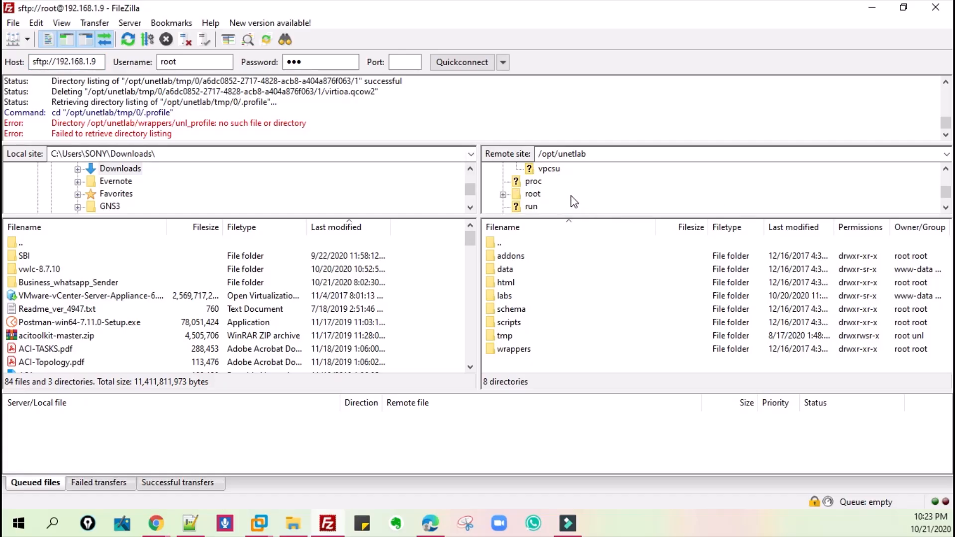
scroll(565, 192, up, 1)
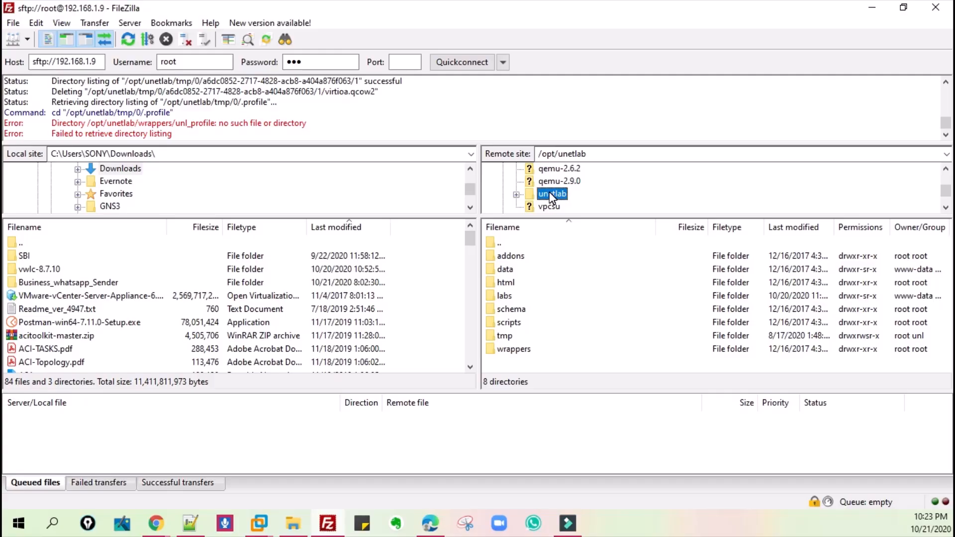
double_click(551, 194)
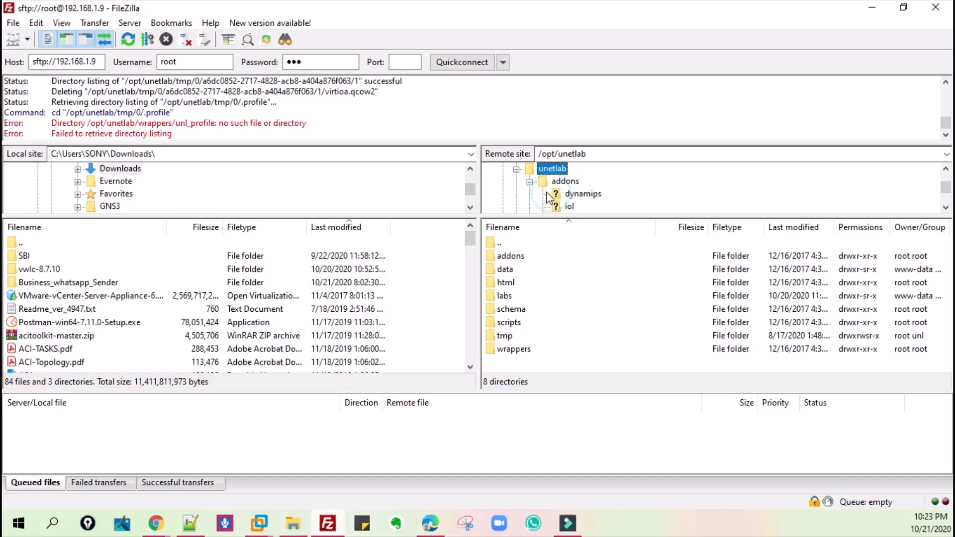
double_click(570, 182)
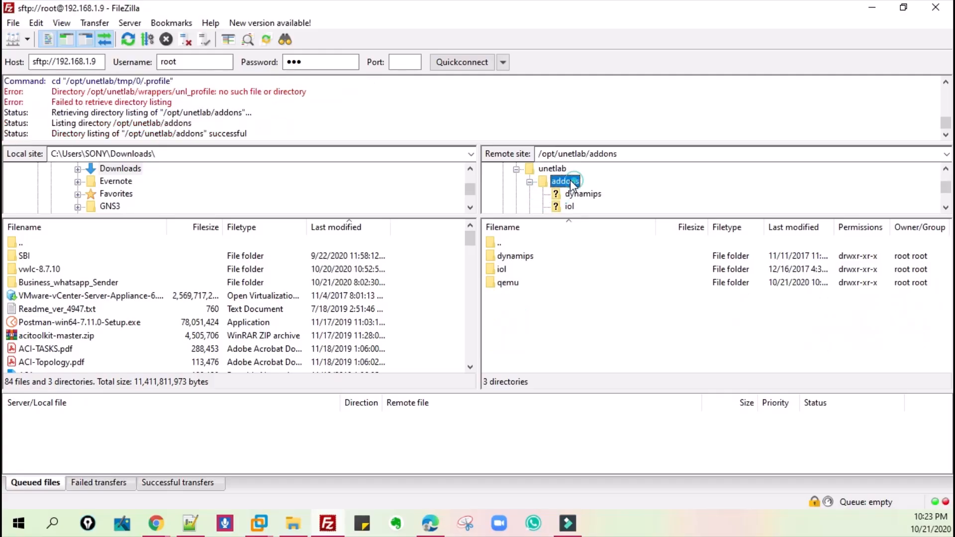
scroll(568, 199, down, 2)
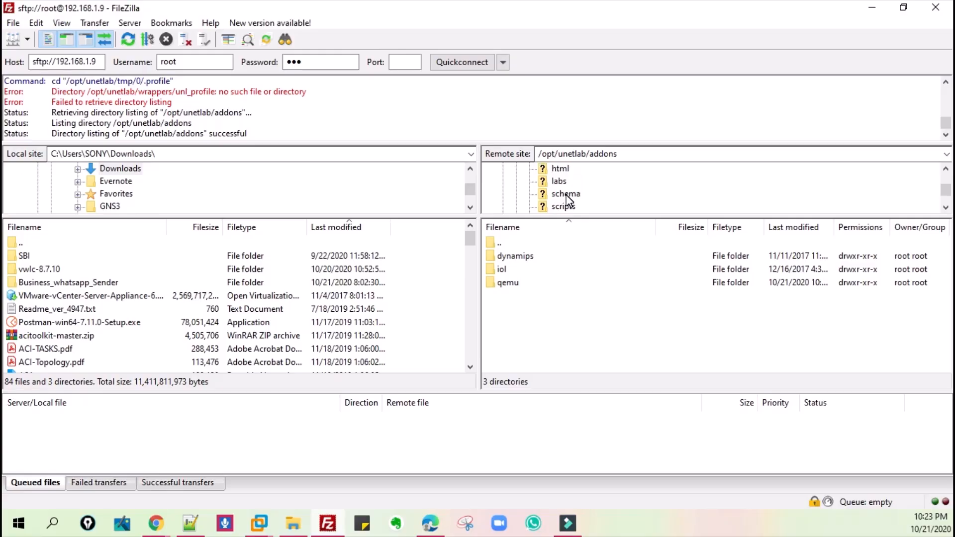
scroll(563, 193, up, 5)
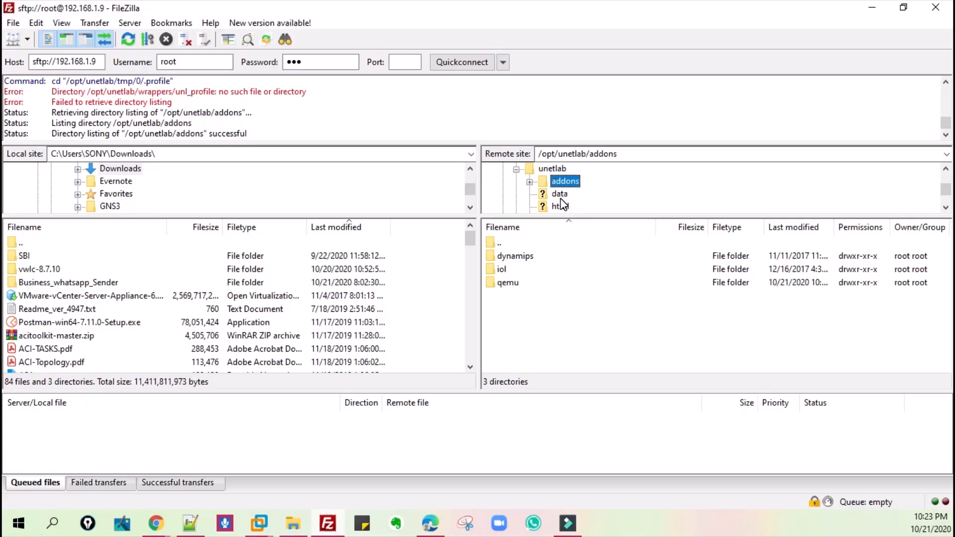
- Browse the remote server from the root directory into /opt/unetlab/addons/qemu
scroll(563, 205, up, 5)
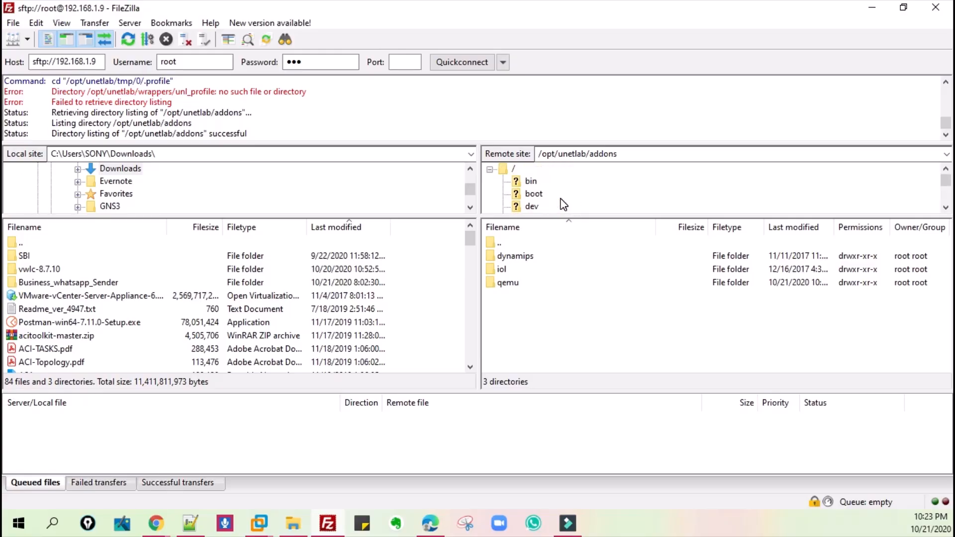
click(512, 170)
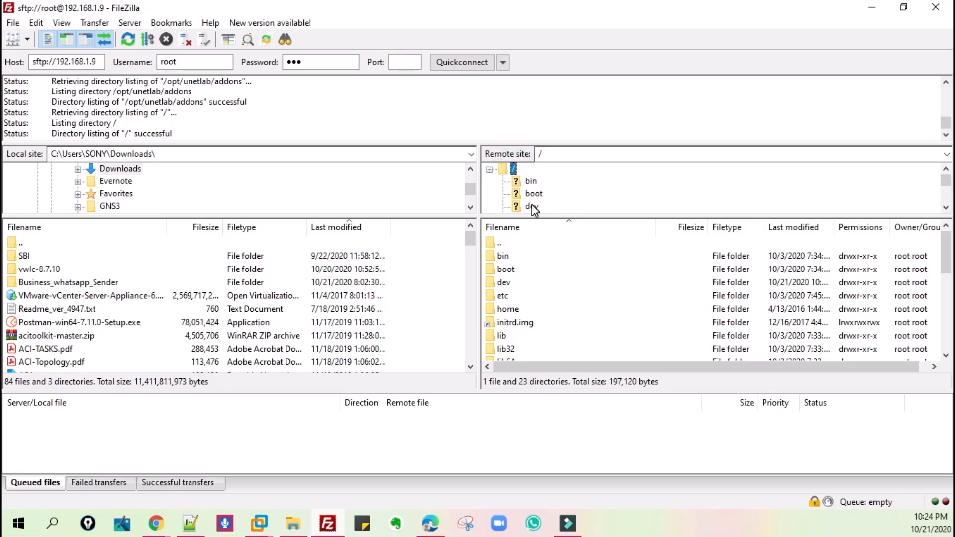
scroll(528, 329, down, 1)
scroll(529, 329, down, 1)
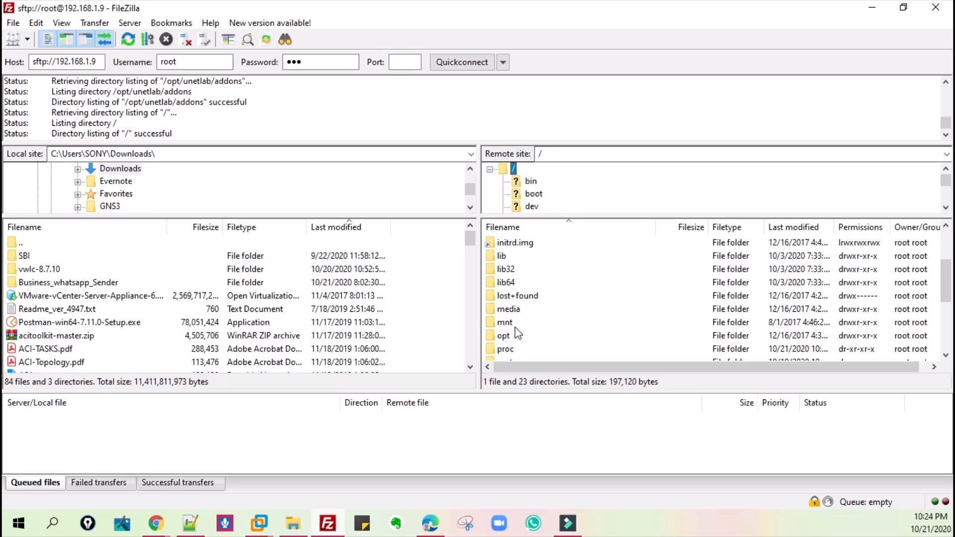
double_click(513, 336)
scroll(520, 281, down, 1)
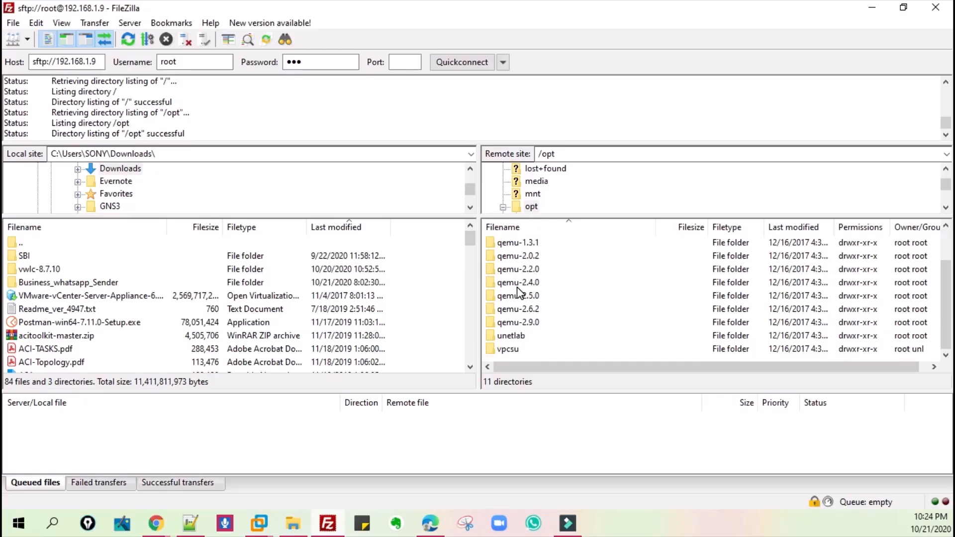
double_click(524, 335)
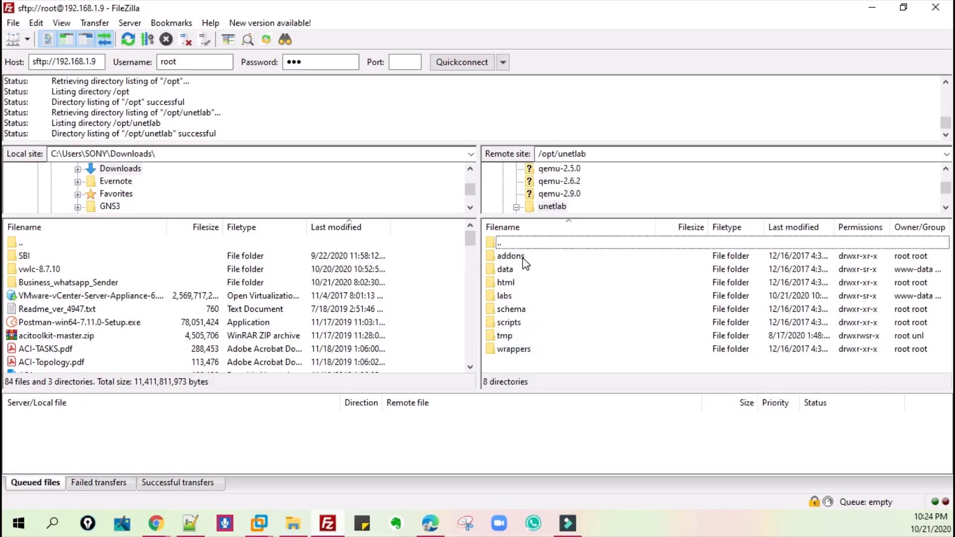
double_click(517, 256)
click(517, 283)
double_click(516, 283)
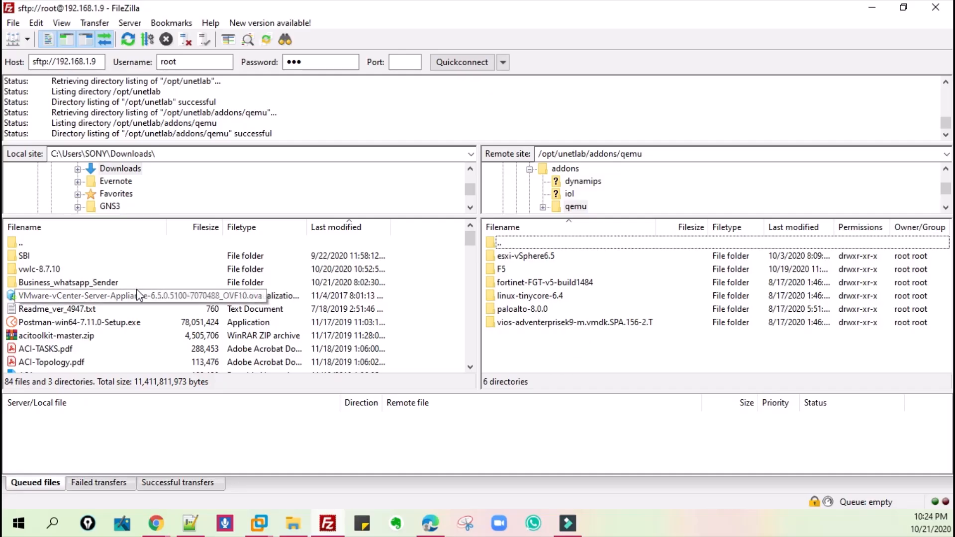
- Reload the local Downloads listing and upload the vwlc-8.7.10 folder into the remote qemu directory
click(76, 267)
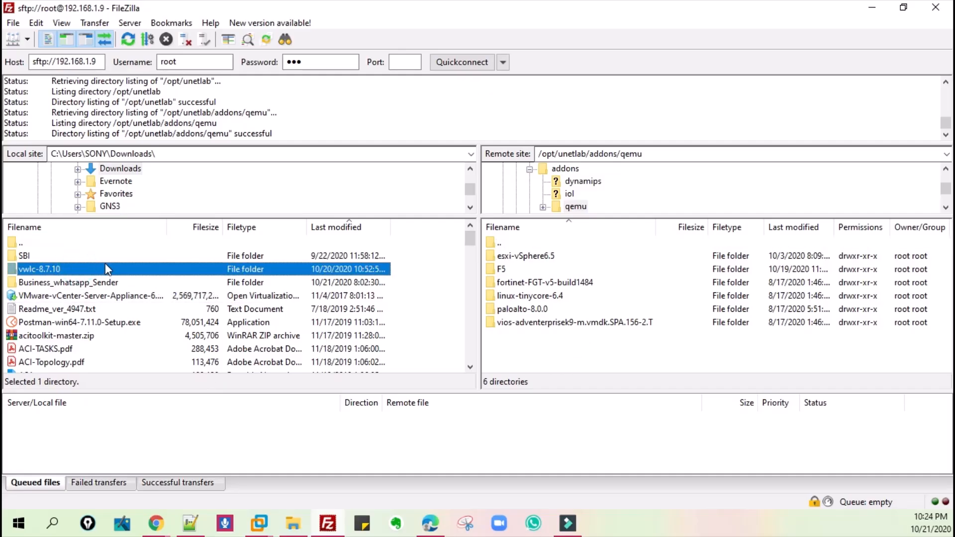
scroll(117, 188, up, 1)
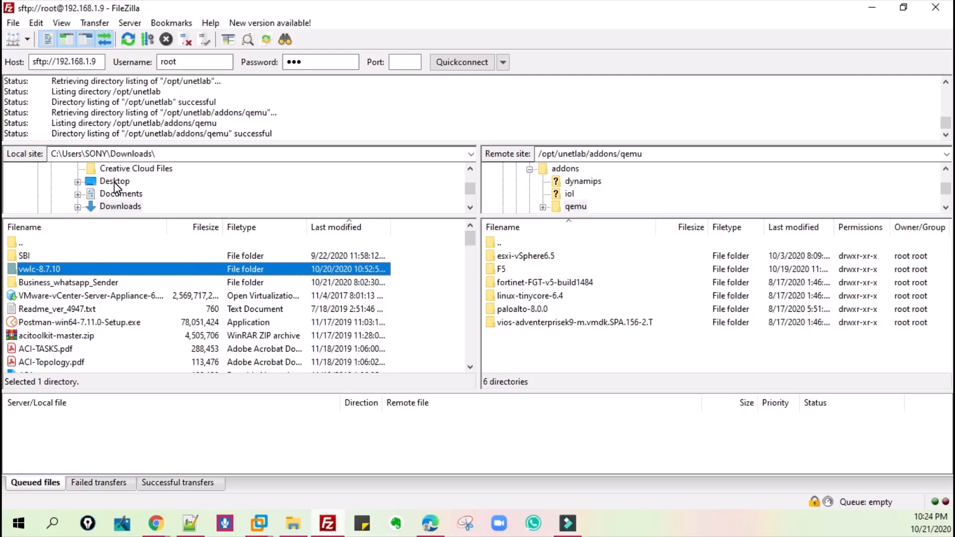
click(116, 185)
click(117, 195)
click(117, 207)
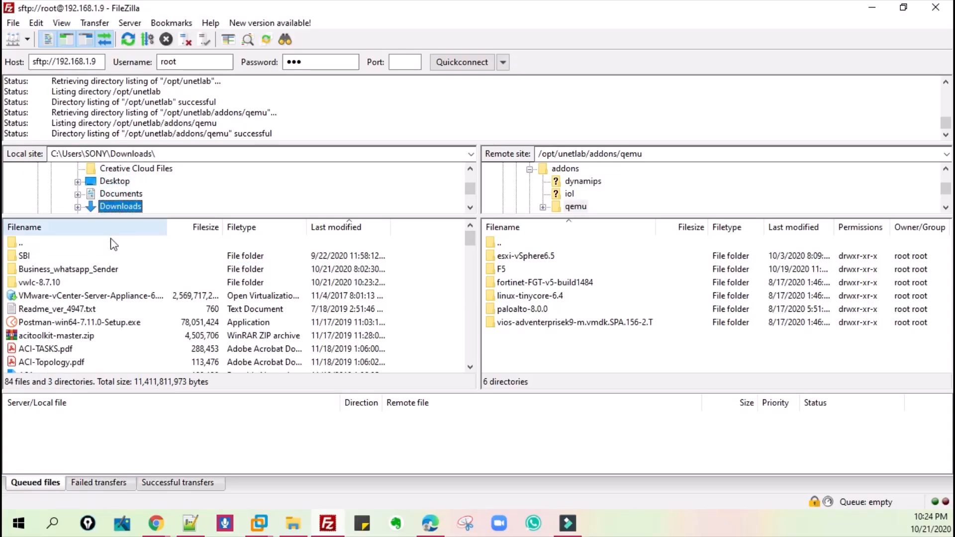
click(74, 283)
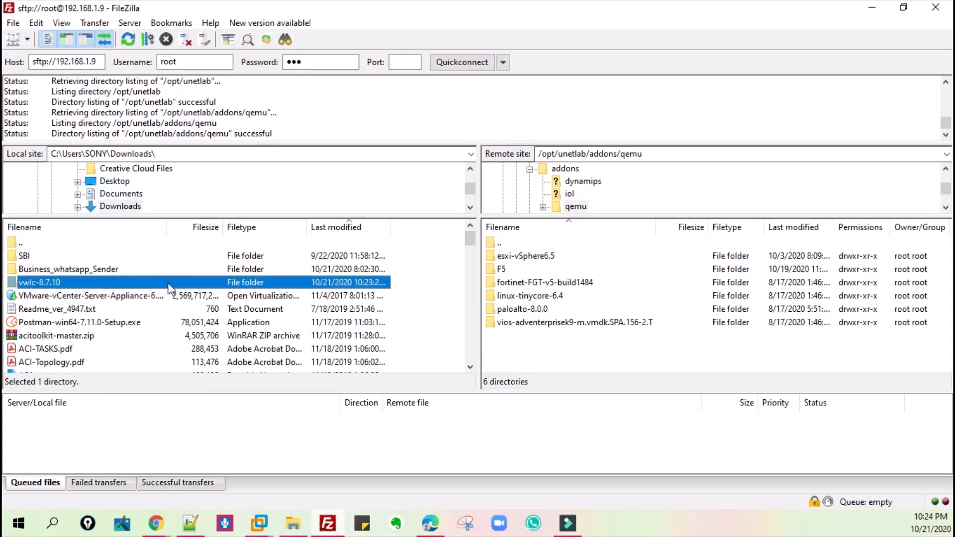
drag(367, 286, 548, 350)
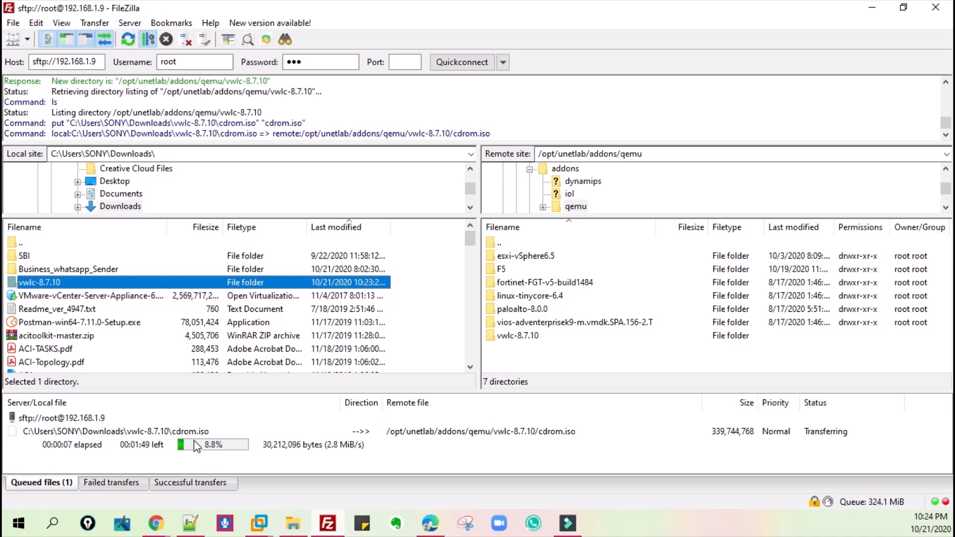
click(763, 497)
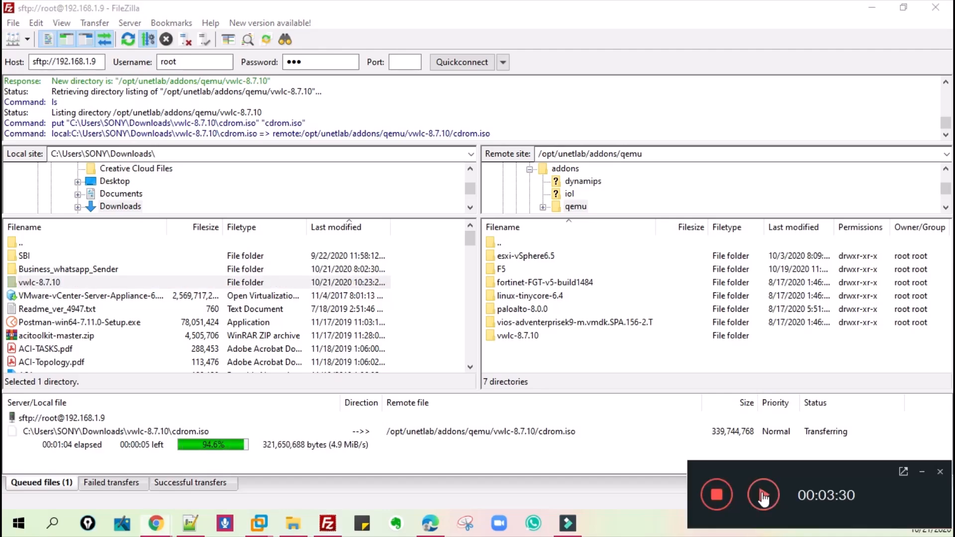
click(764, 497)
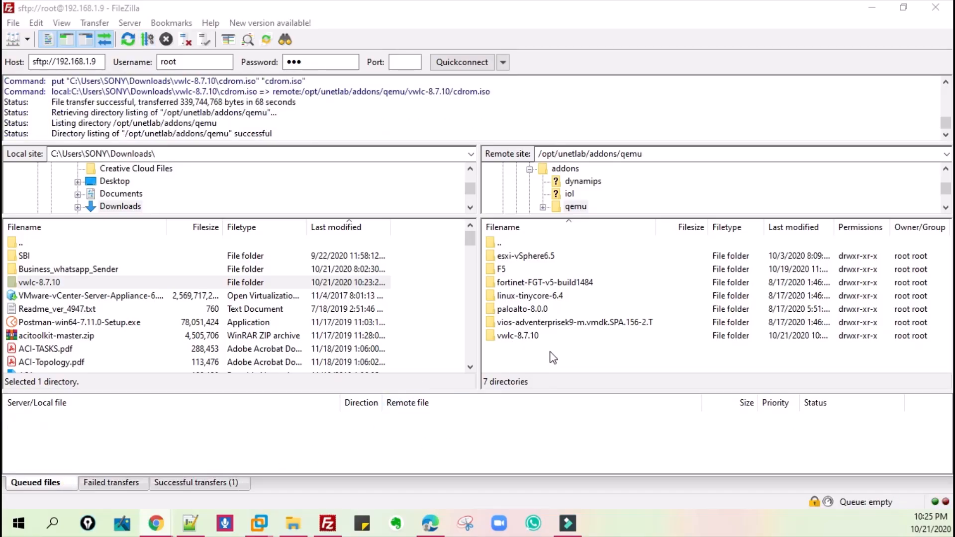
- Check the contents of the uploaded vwlc-8.7.10 folder on the server and return to the qemu directory
click(516, 336)
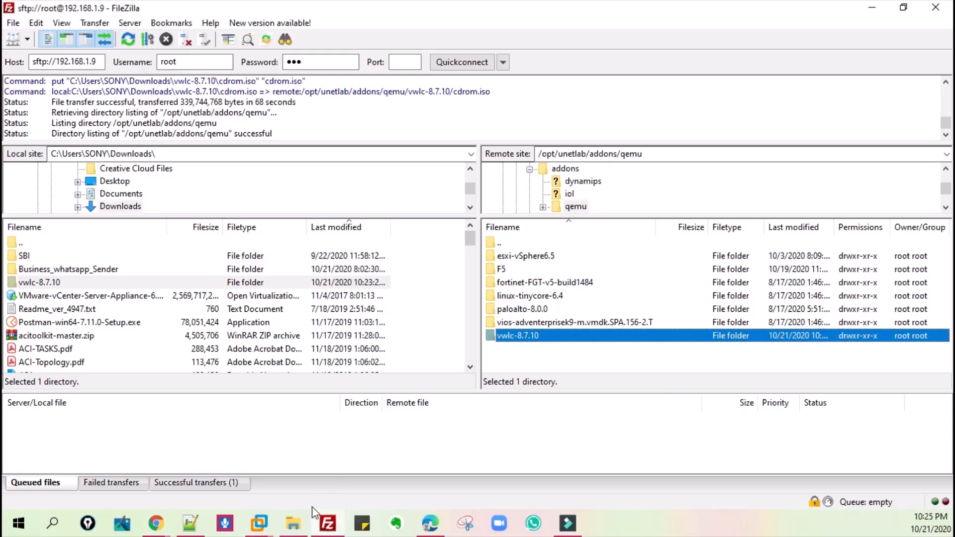
double_click(530, 338)
scroll(602, 191, up, 2)
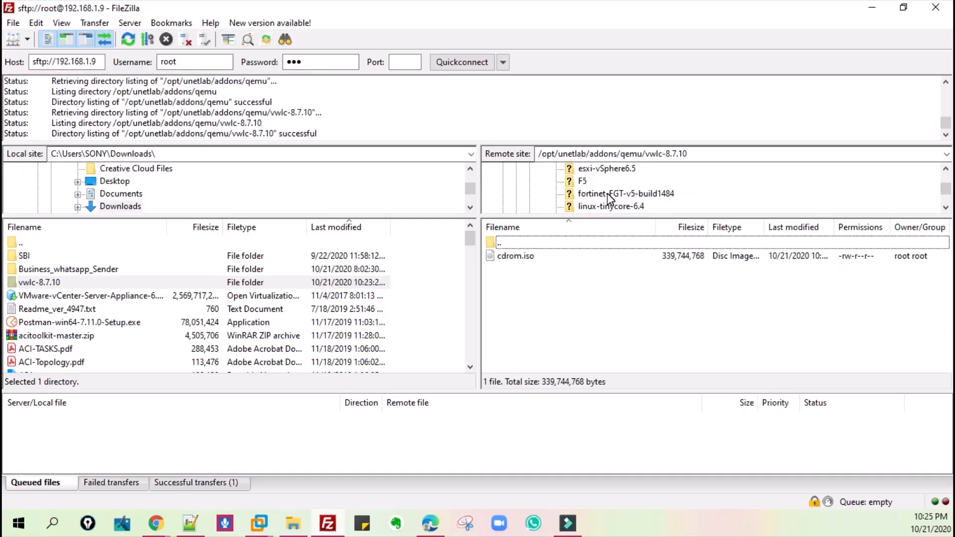
click(579, 195)
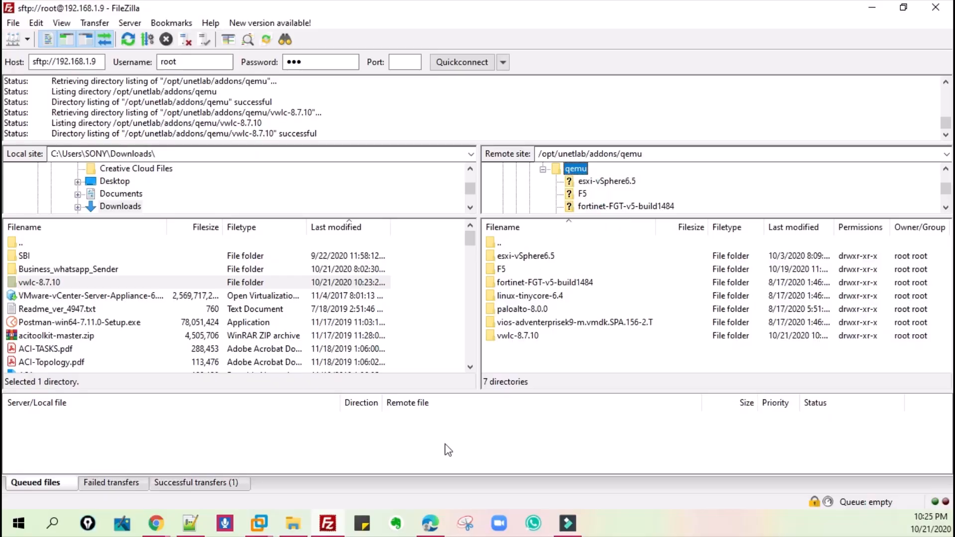
- Switch to the EVE virtual machine console in VMware Workstation and log in as root with the account password
click(259, 522)
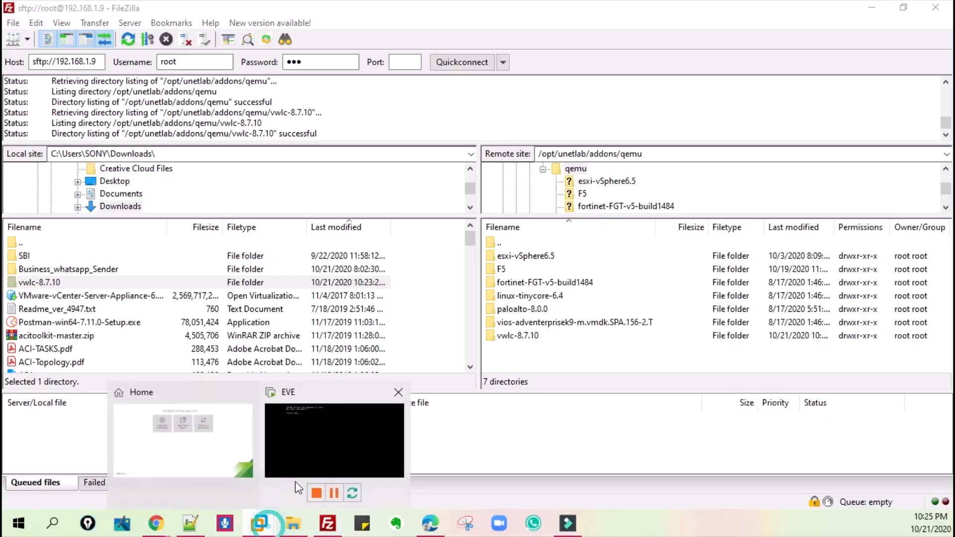
click(360, 427)
text(root)
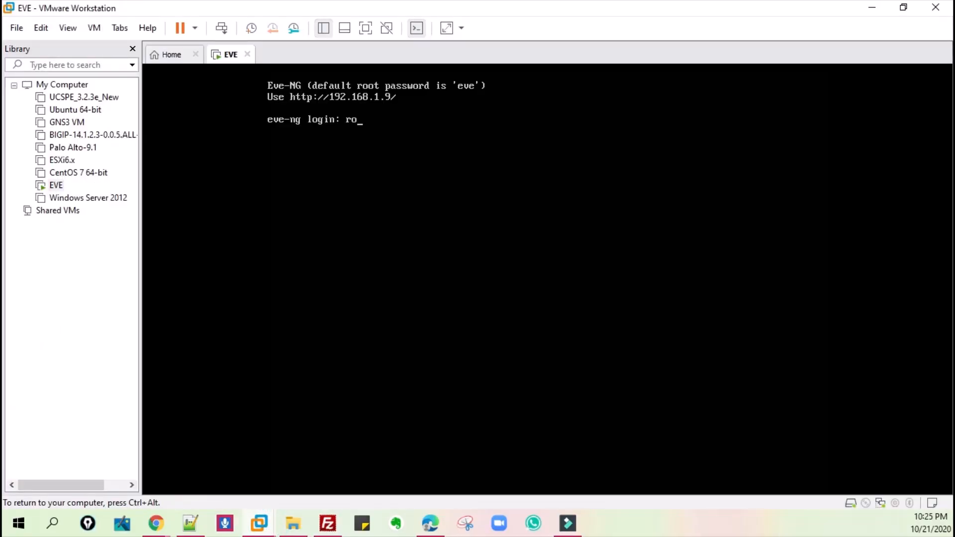
key(Return)
text(eve)
key(Return)
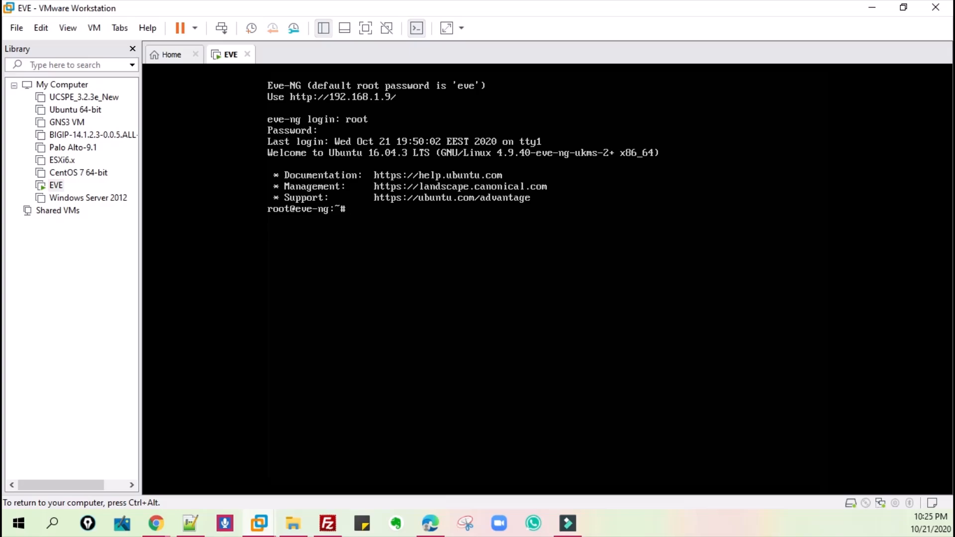
- Change the working directory to /opt/unetlab/addons/qemu/vwlc-8.7.10/ in the EVE console
text(cd /opt/un)
key(Tab)
text(add)
key(Tab)
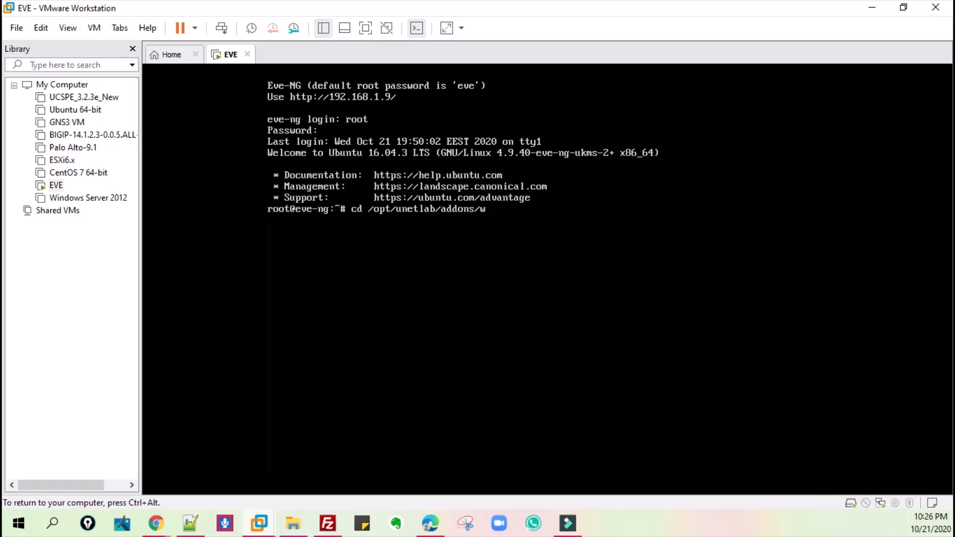
text(q)
key(Tab)
text(vw)
key(Tab)
key(Return)
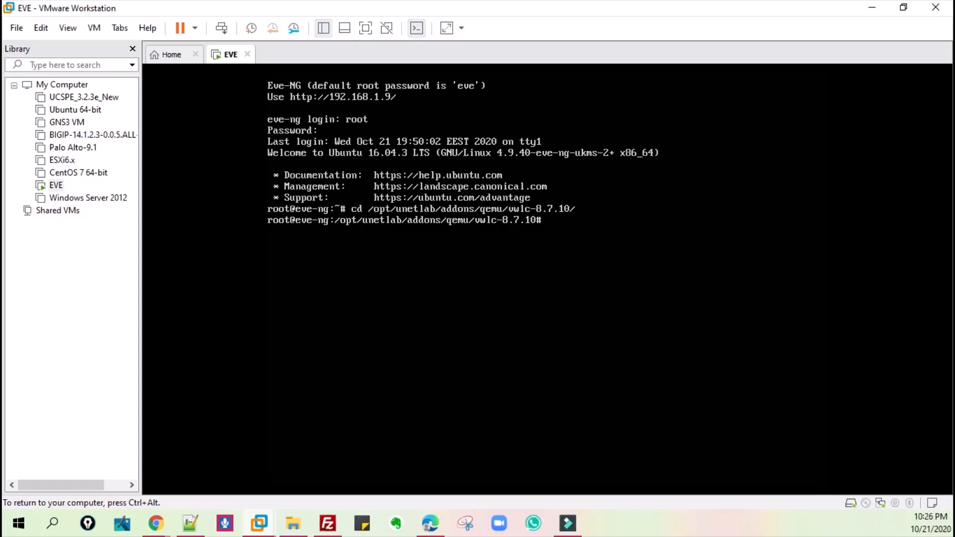
- Paste and run the copied command /opt/qemu/bin/qemu-img create -f qcow2 megasasa.qcow2 8G in the EVE console
key(ctrl+alt)
click(42, 28)
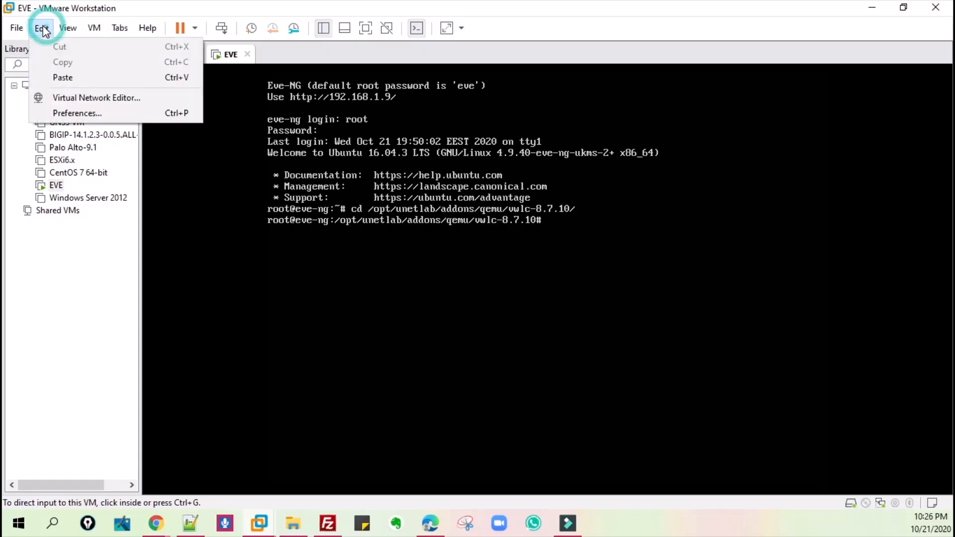
click(63, 77)
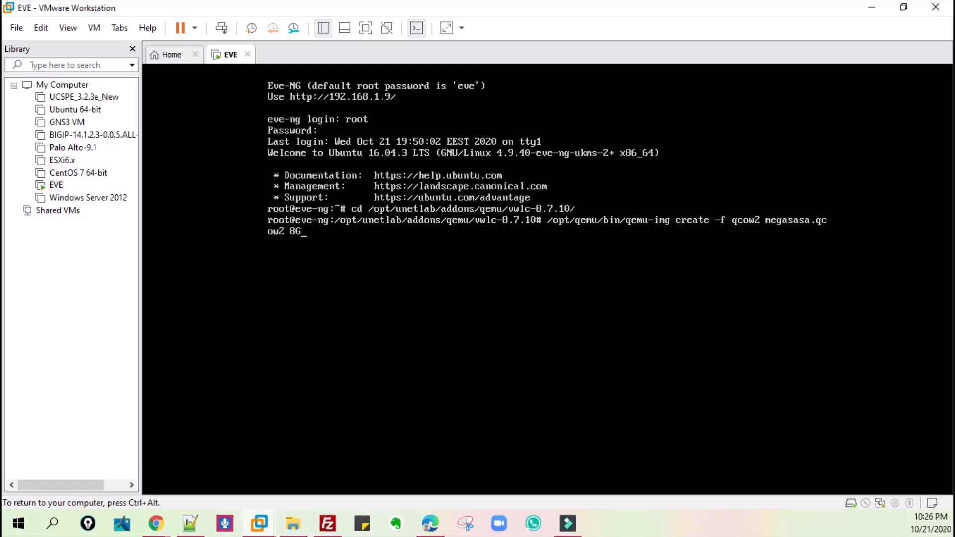
key(ctrl+alt)
click(242, 429)
key(Return)
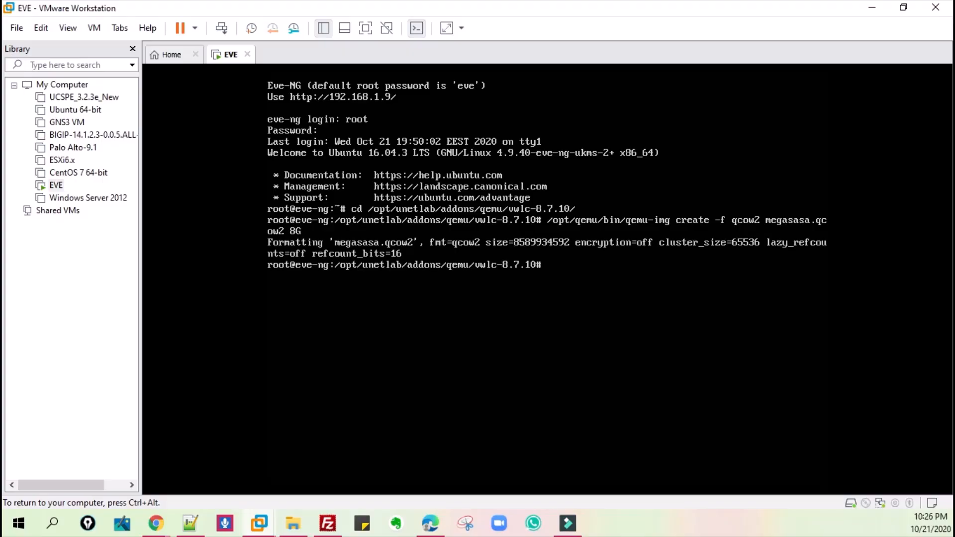
- Release the console and switch to Chrome, showing the EVE topology page of the wireless01 lab
key(ctrl+alt)
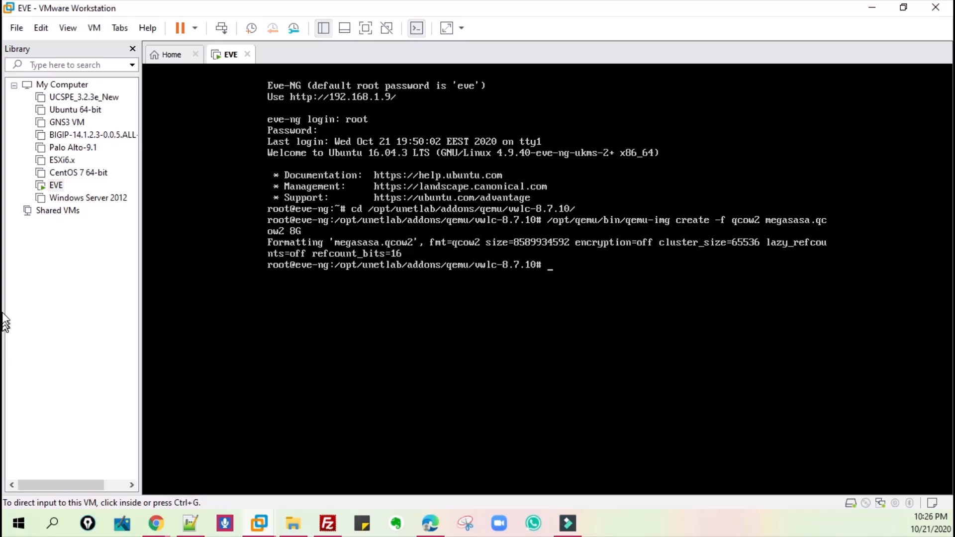
click(217, 159)
key(ctrl+alt)
click(168, 520)
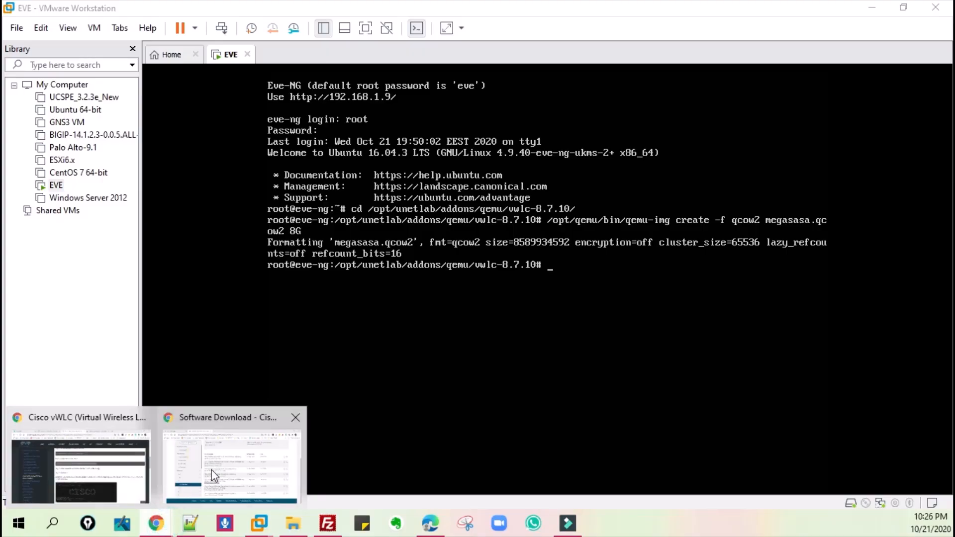
mouse_move(213, 470)
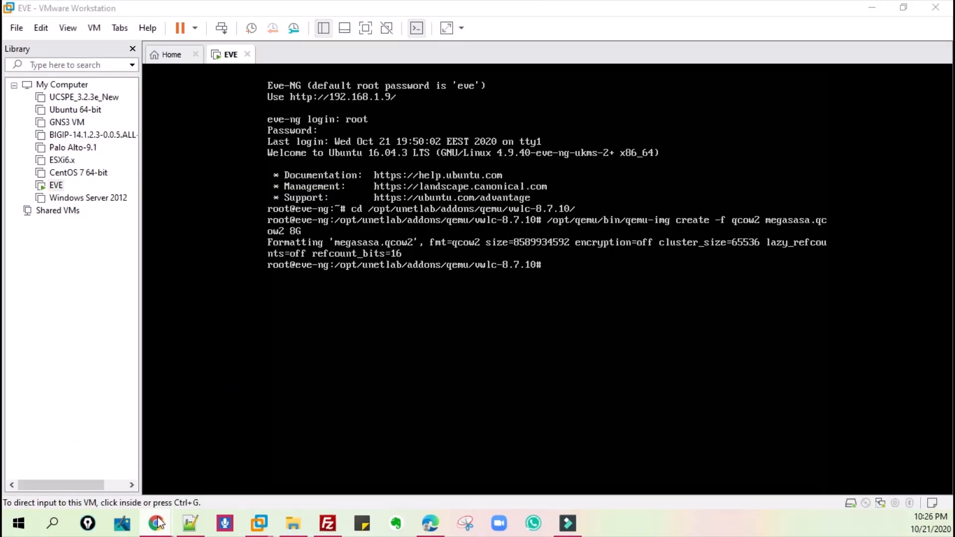
mouse_move(158, 521)
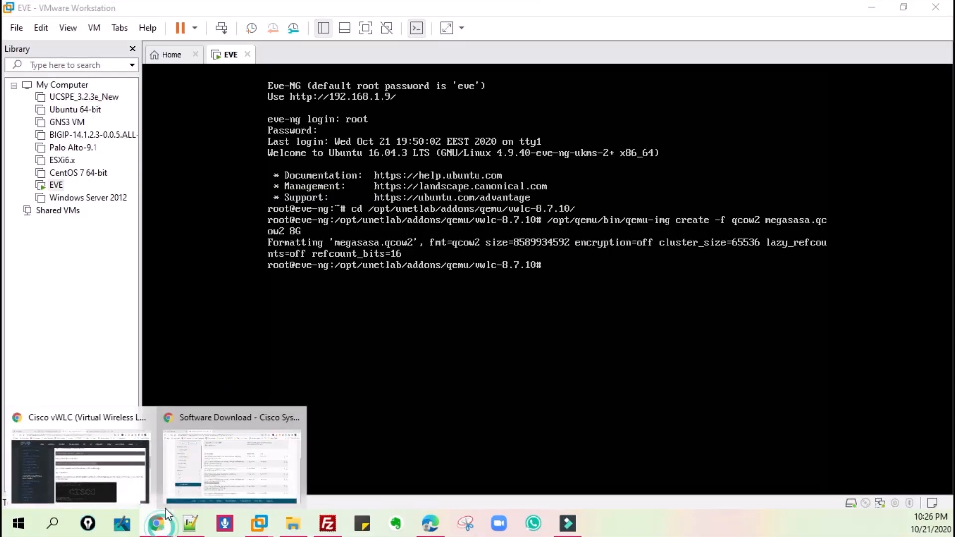
click(234, 477)
click(121, 14)
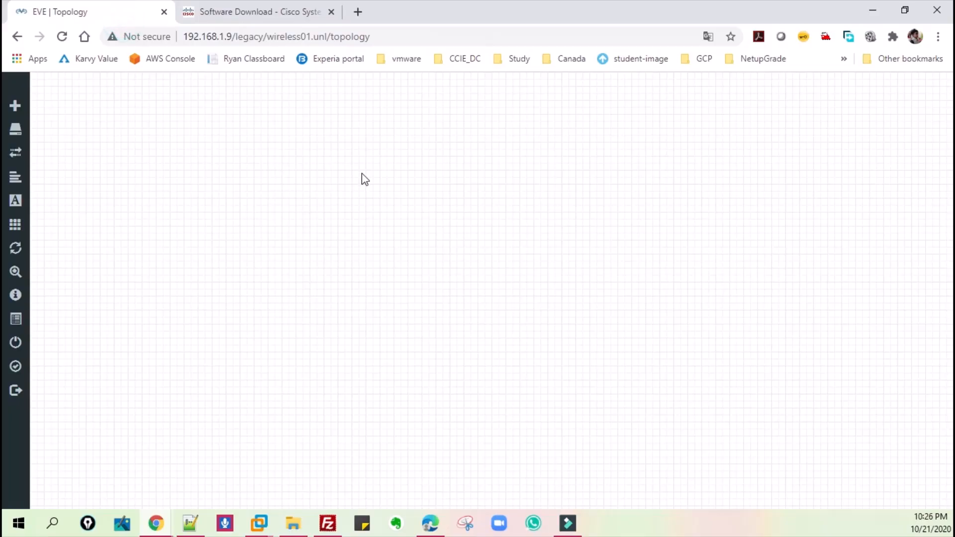
- Add one Cisco vWLC node with image vwlc-8.7.10 to the lab topology, keeping the template's default settings
right_click(381, 191)
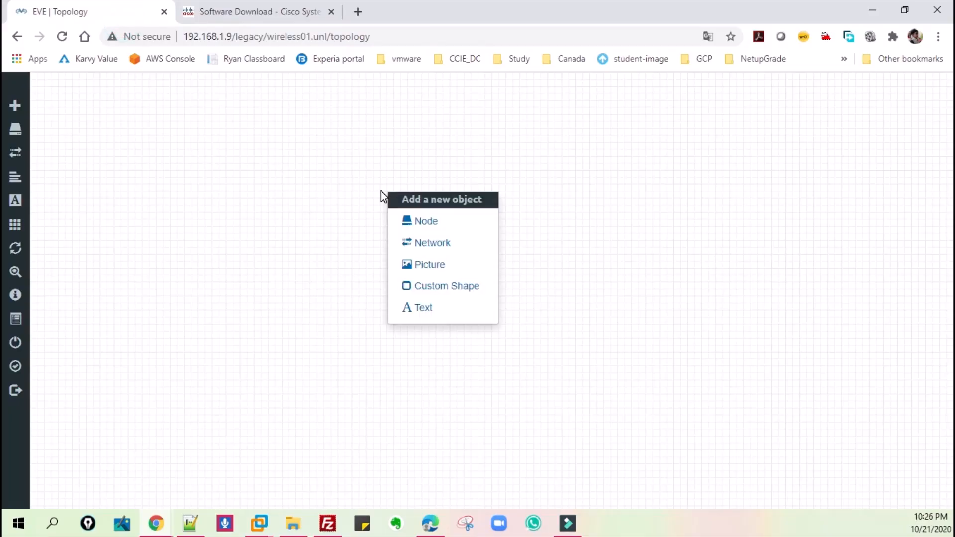
click(418, 221)
text(vw)
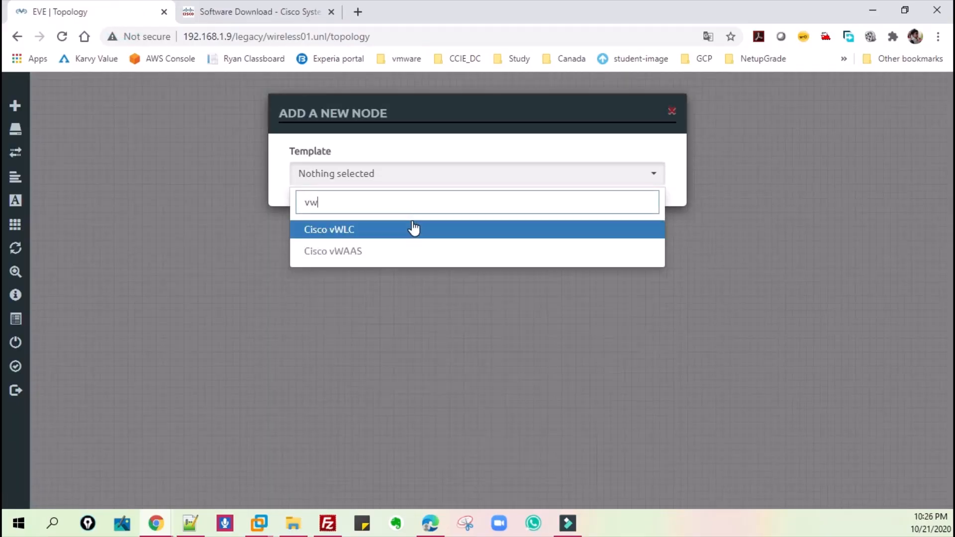
click(362, 230)
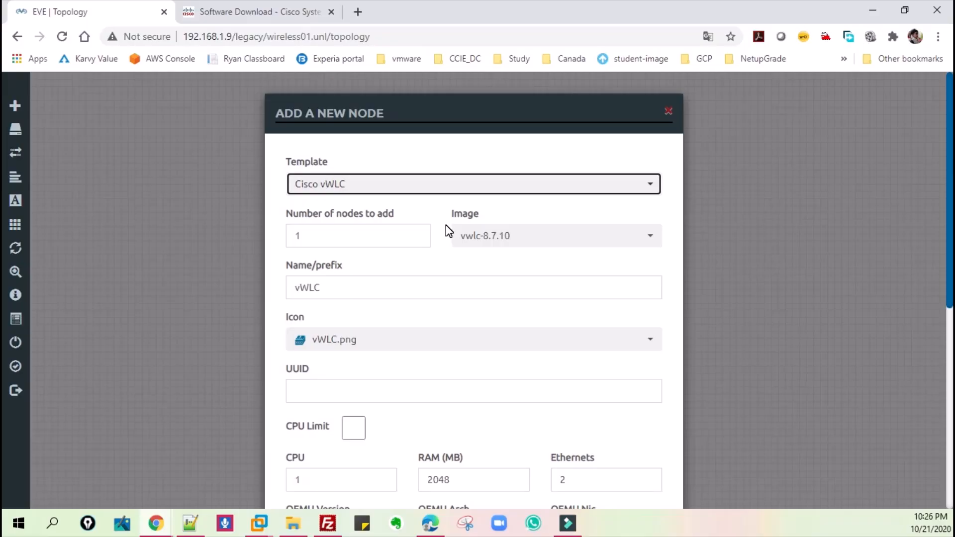
scroll(449, 231, down, 4)
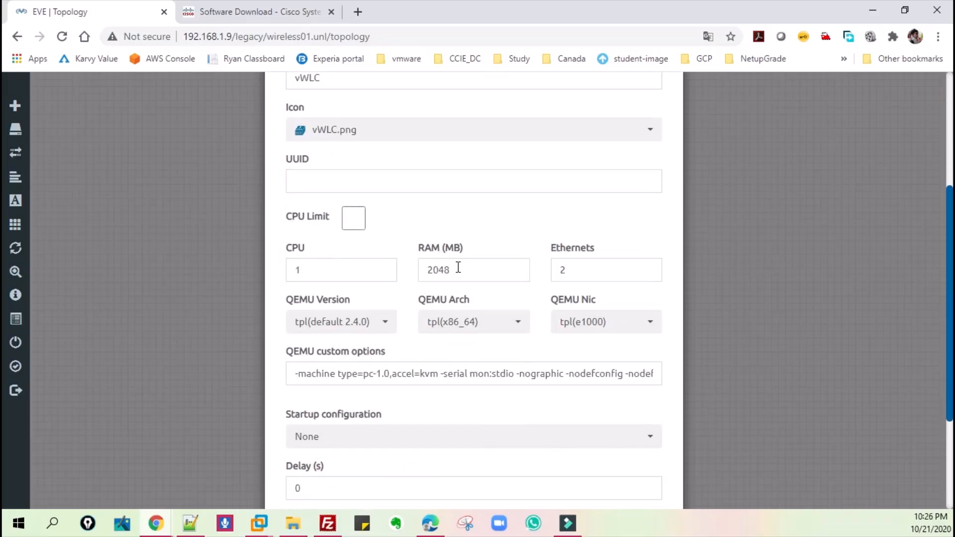
double_click(458, 269)
click(468, 219)
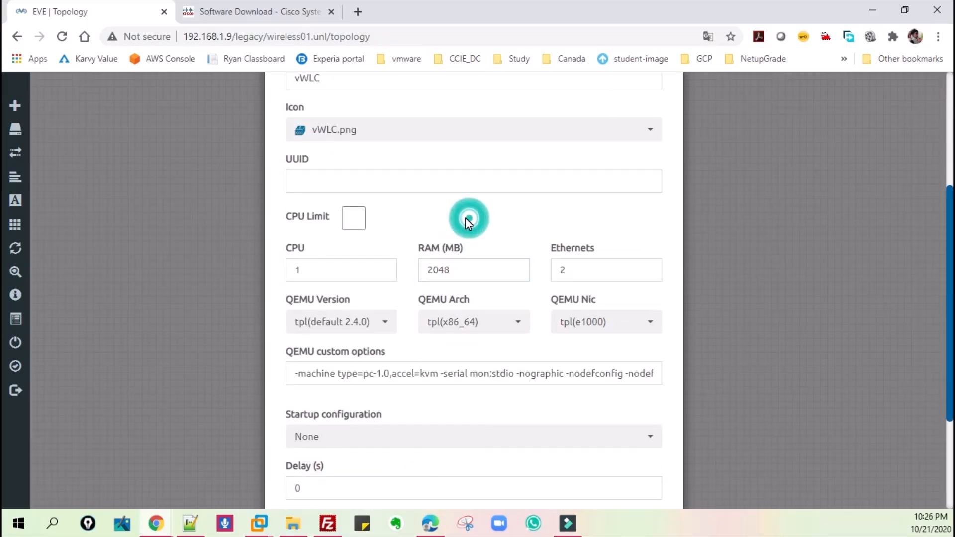
scroll(433, 222, down, 3)
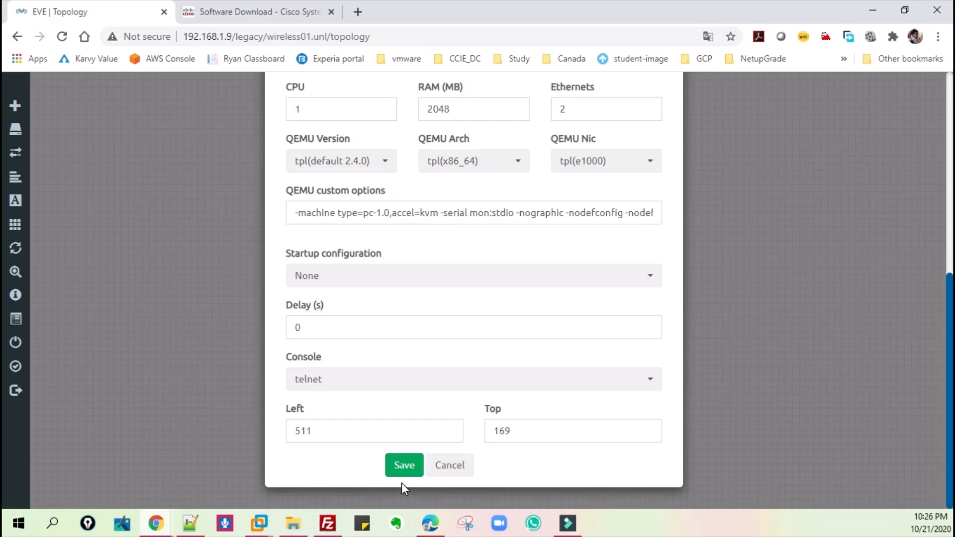
click(409, 468)
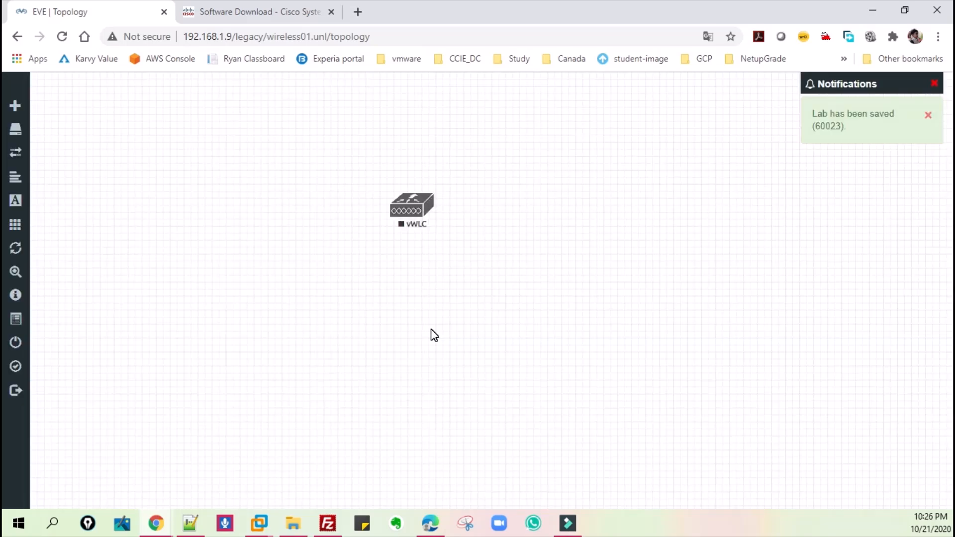
- Move the vWLC node slightly on the topology canvas and start it
drag(414, 209, 418, 191)
right_click(417, 190)
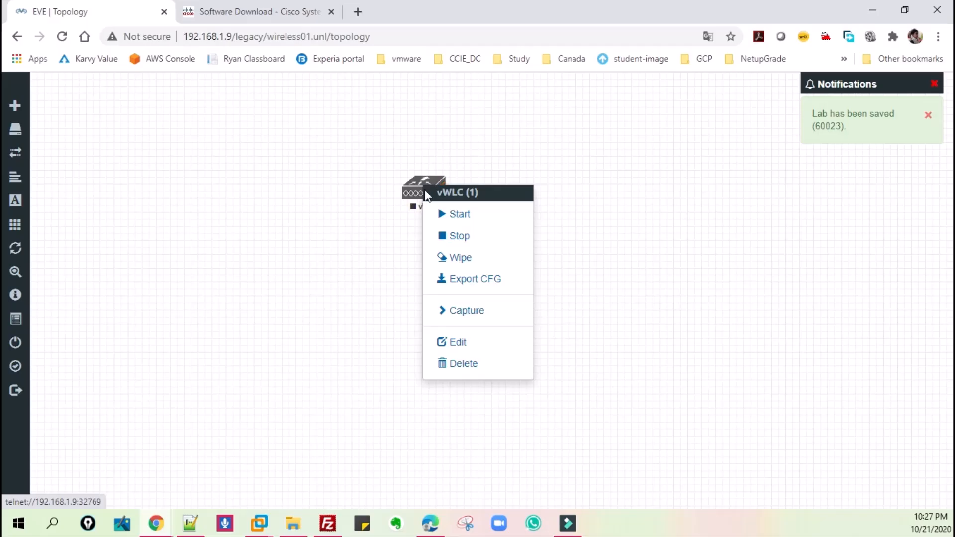
click(452, 217)
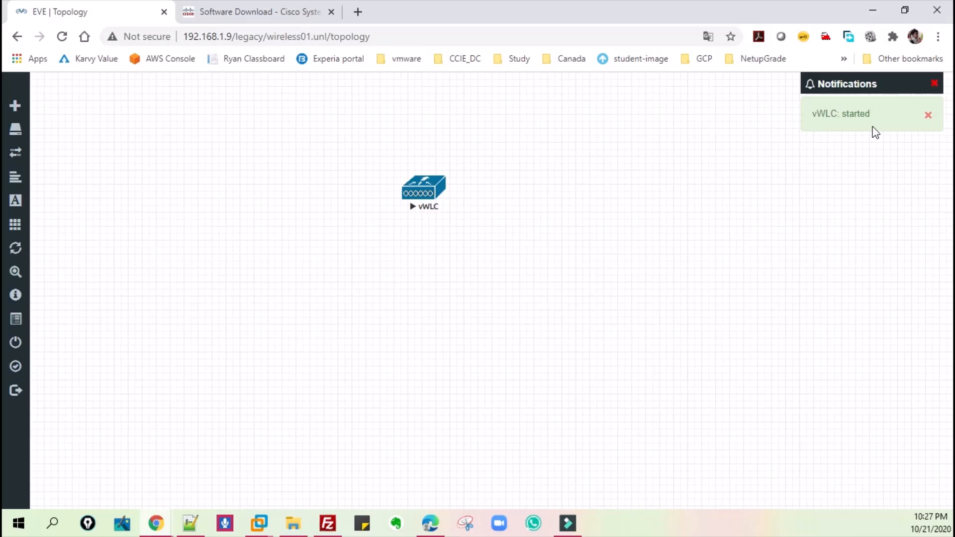
- Open the vWLC node's telnet console and move its window over the middle of the topology
click(423, 193)
click(475, 132)
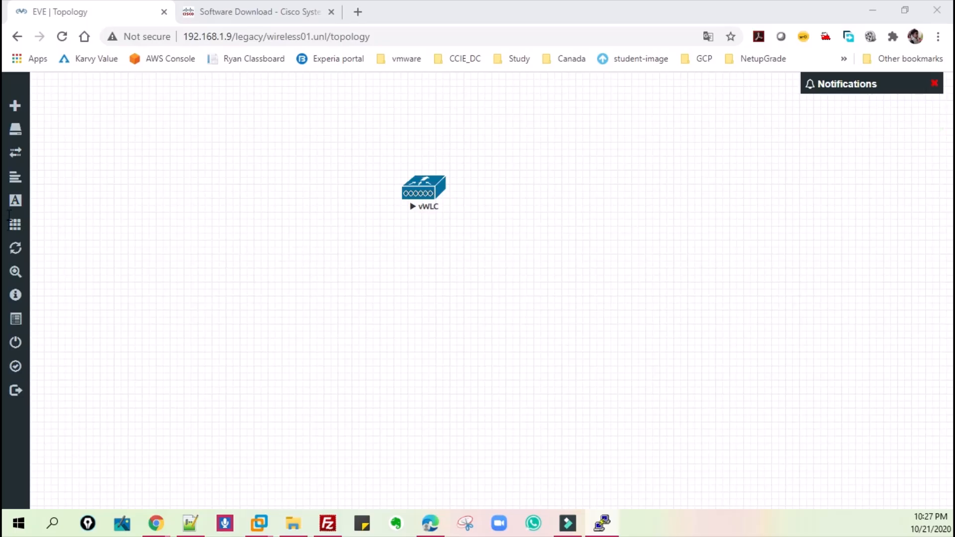
drag(20, 105, 463, 114)
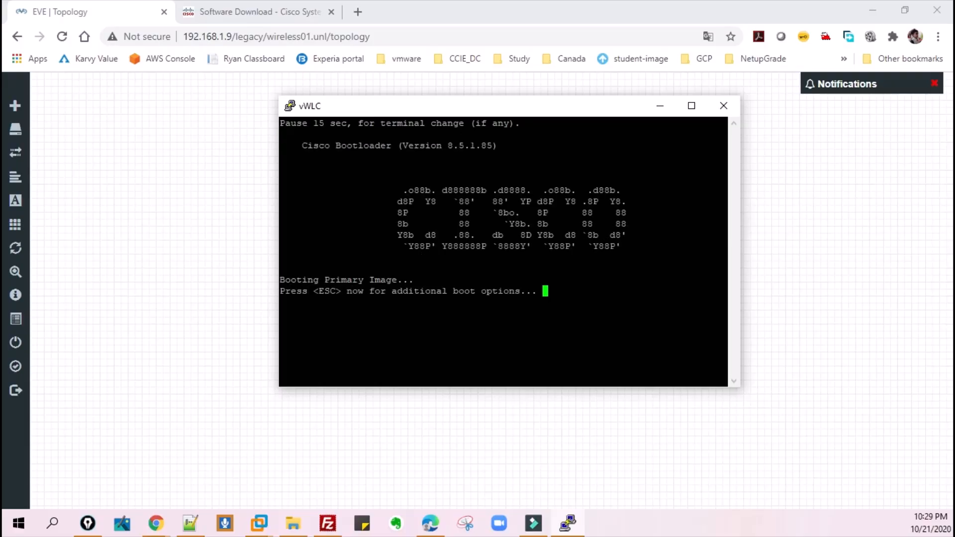
- Minimize the vWLC console and stop the vWLC node in the topology
click(660, 108)
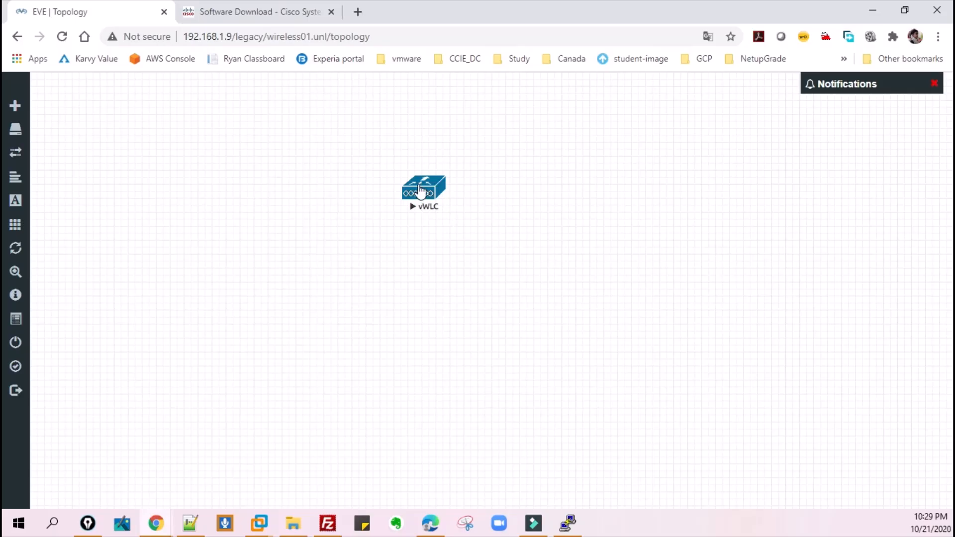
right_click(420, 191)
click(442, 213)
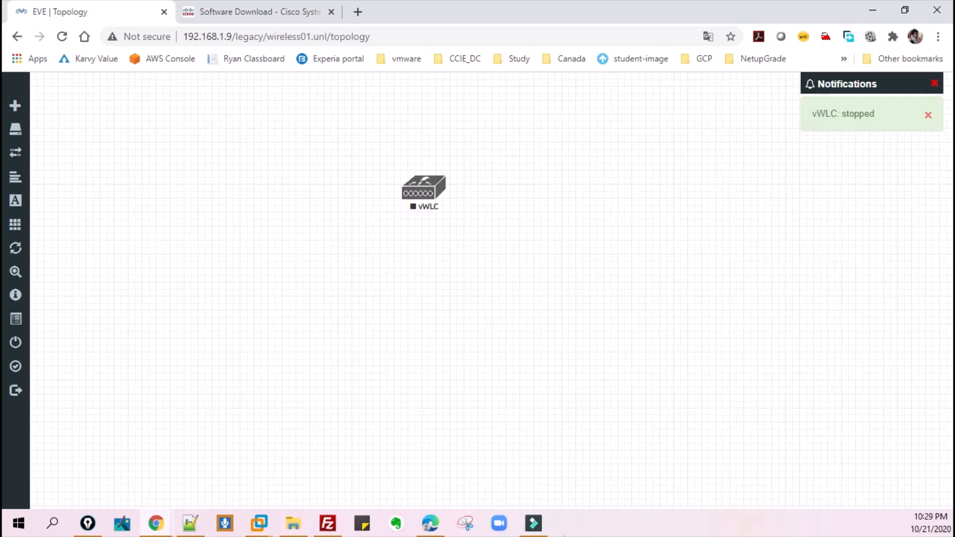
click(349, 269)
- Open the details of the wireless01 lab, copy its lab ID and close the details
mouse_move(21, 354)
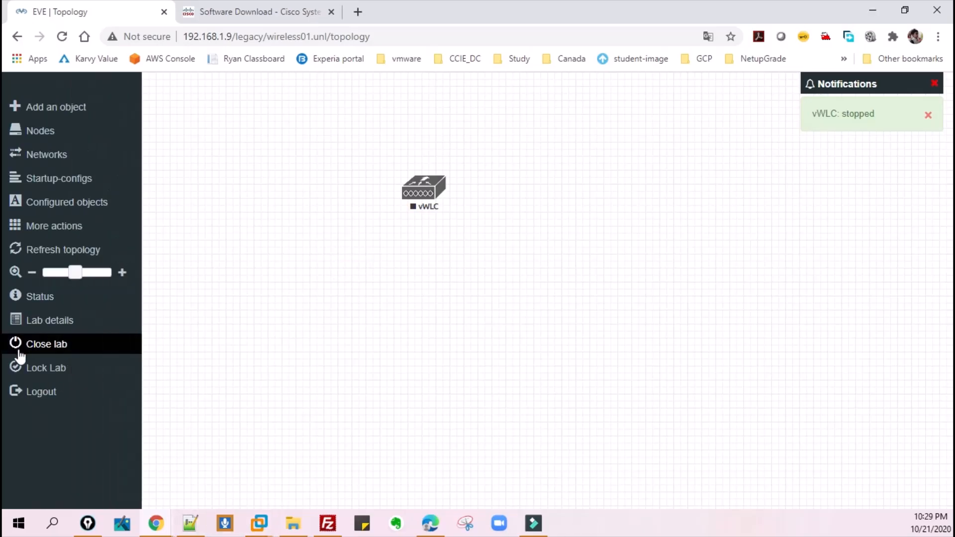
click(34, 323)
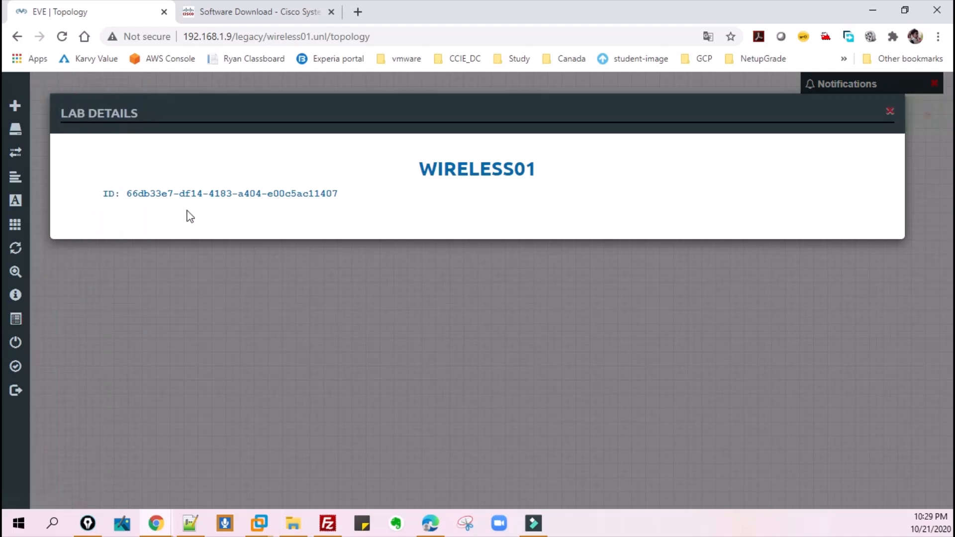
drag(128, 194, 338, 194)
right_click(318, 193)
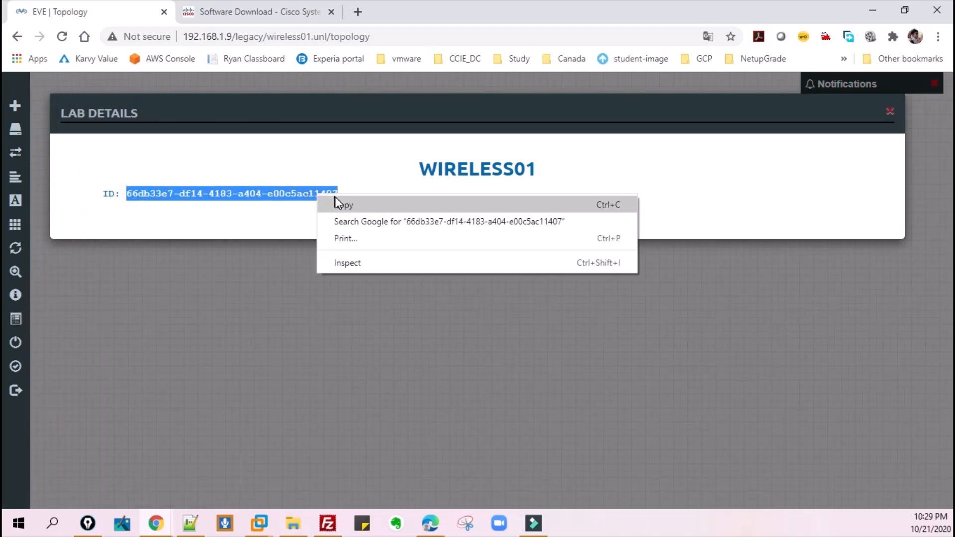
click(339, 199)
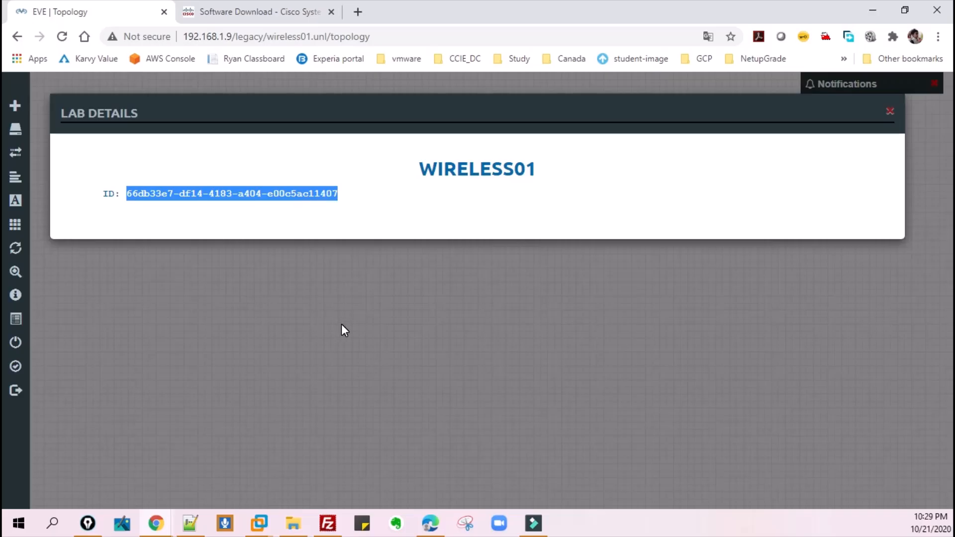
click(317, 327)
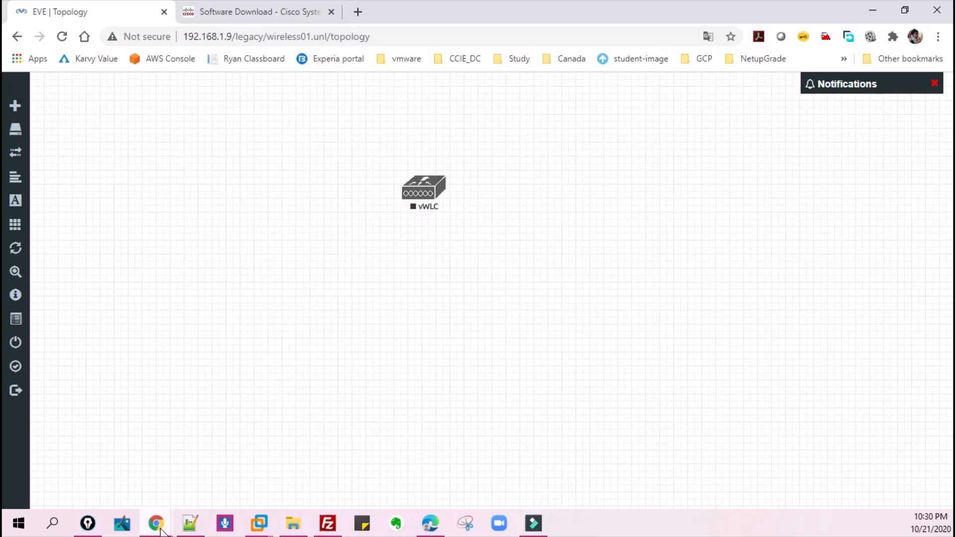
- Switch to the EVE virtual machine in VMware Workstation and add blank prompt lines, keeping input directed to its console
mouse_move(255, 522)
click(332, 448)
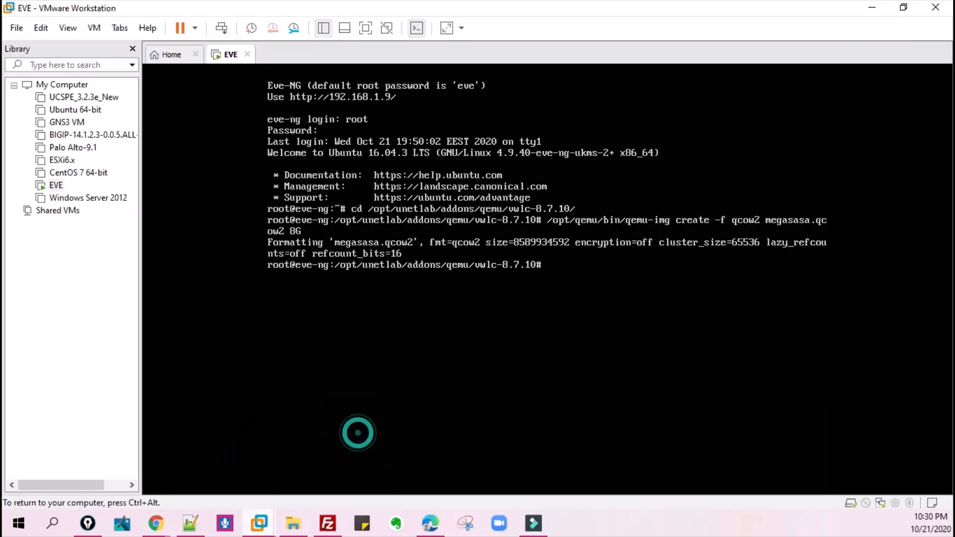
key(Return)
key(Return)
key(Return)
key(Return)
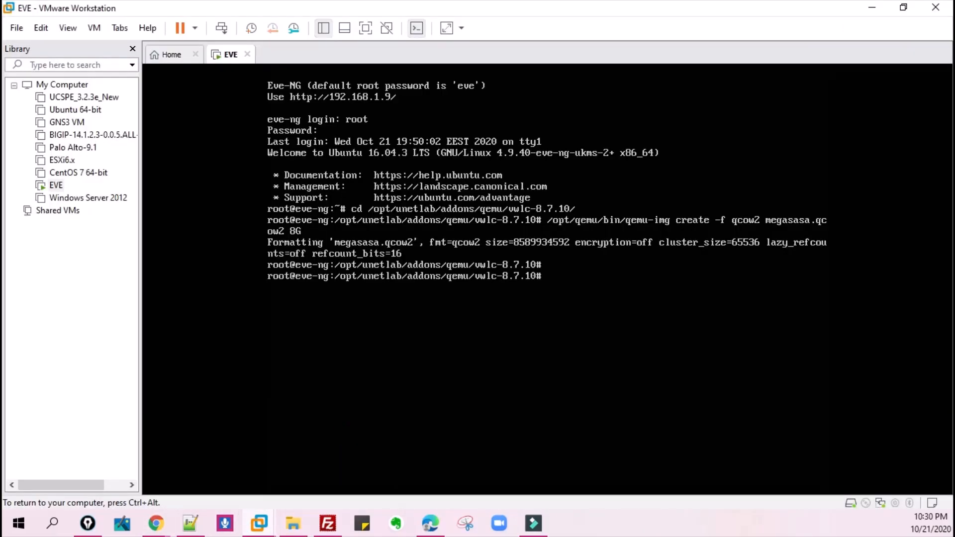
key(ctrl+alt)
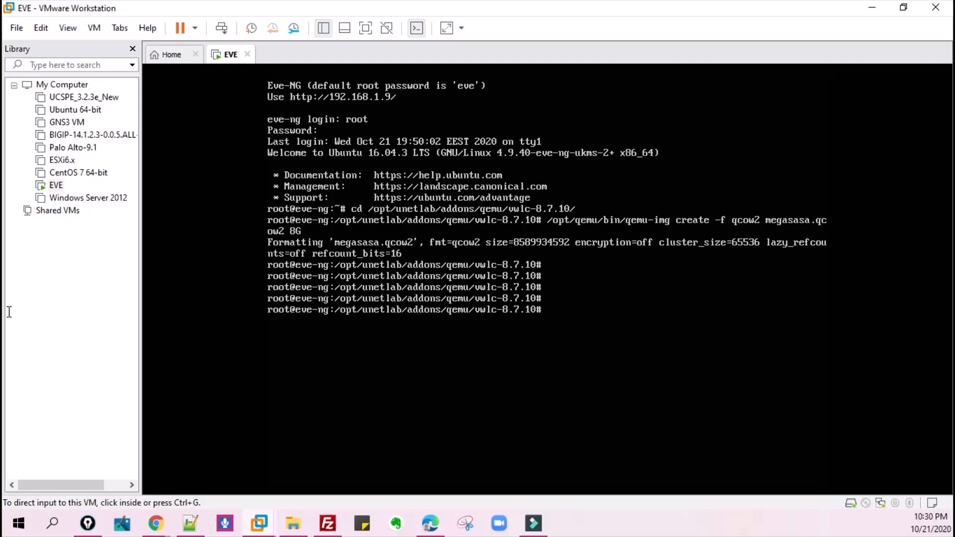
key(ctrl+g)
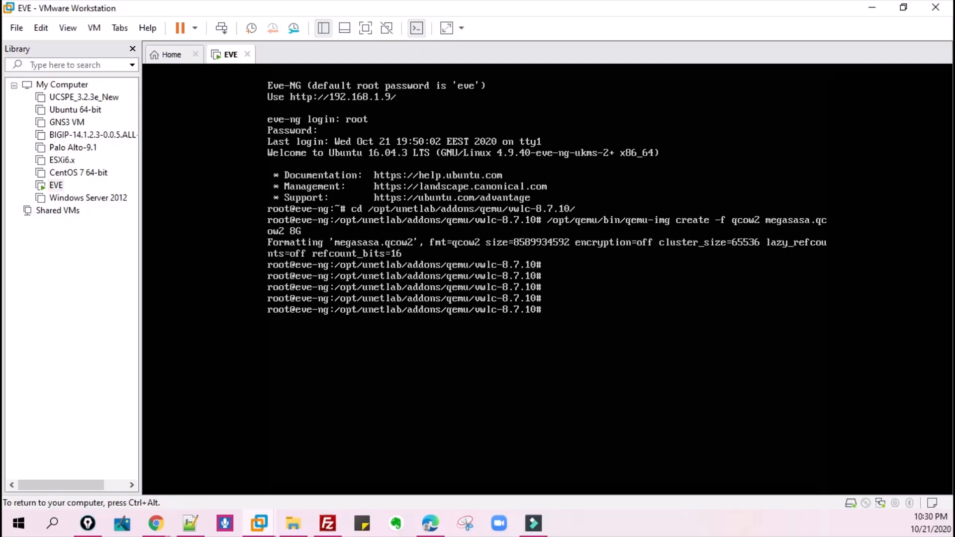
- Enter cd /opt/unetlab/tmp/0/ at the EVE console prompt without running it
text(cd /opt/unet)
key(Tab)
text(t)
key(Tab)
text(0)
key(Tab)
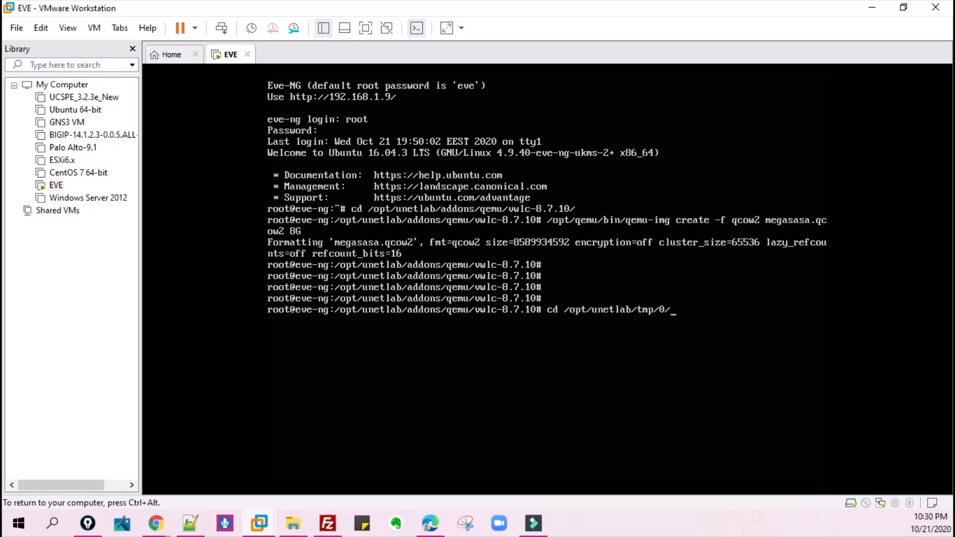
- Paste the copied lab ID onto the cd path, append /1/ and run the command
key(ctrl+alt)
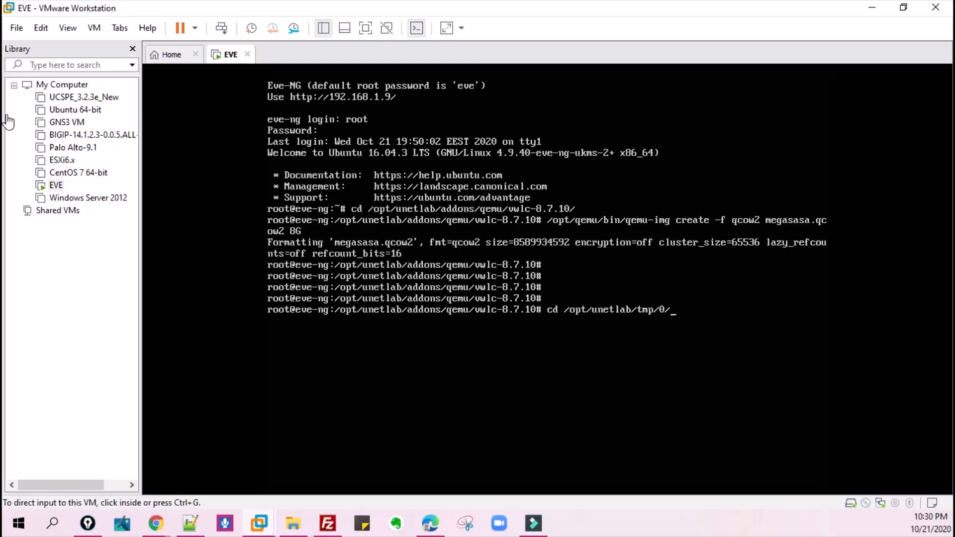
click(41, 27)
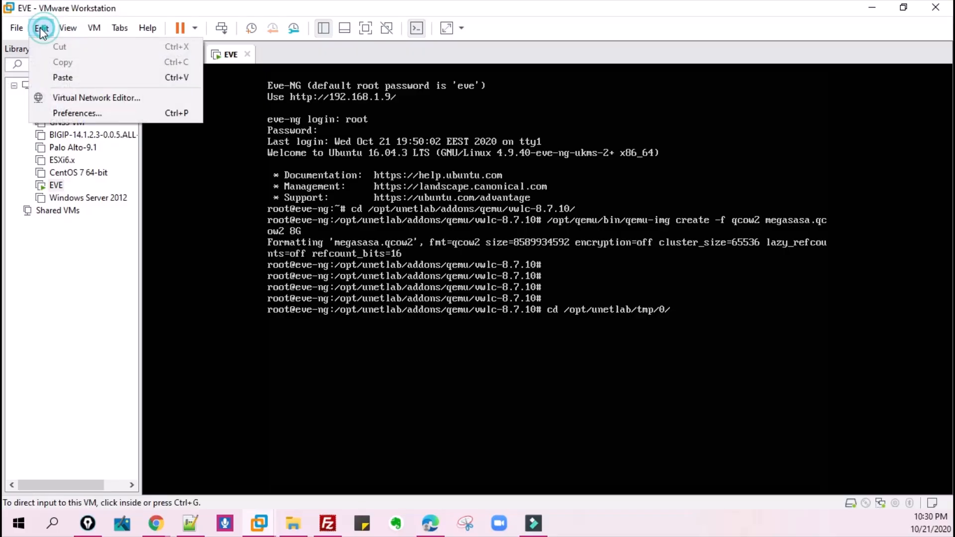
click(63, 77)
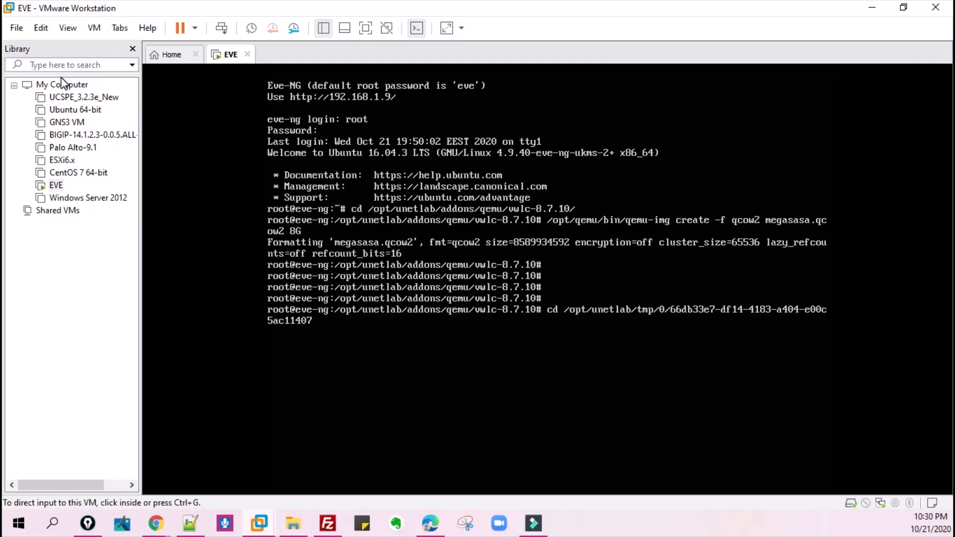
key(ctrl+g)
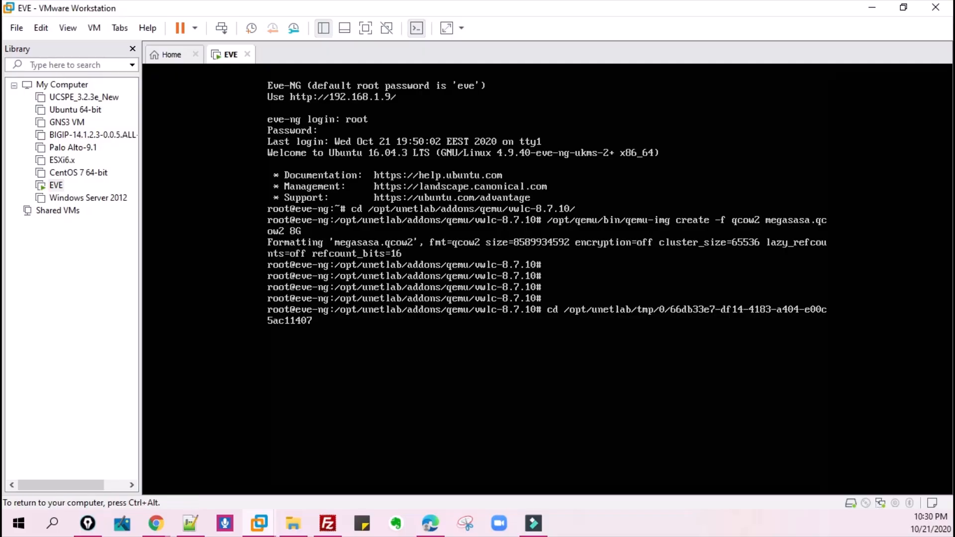
text(/1/)
key(Return)
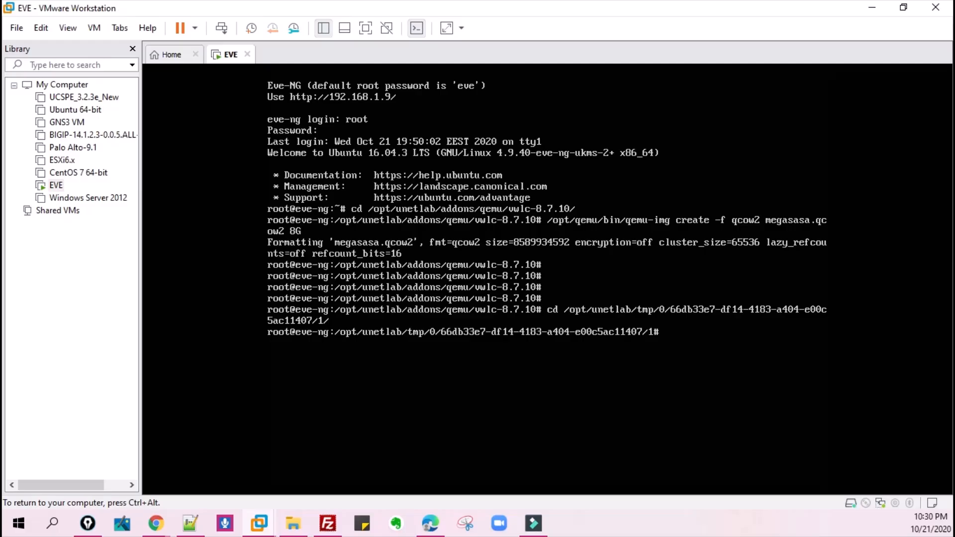
- Run qemu-img commit megasasa.qcow2 in the node's temporary directory and release the console input
key(Return)
key(Return)
key(Return)
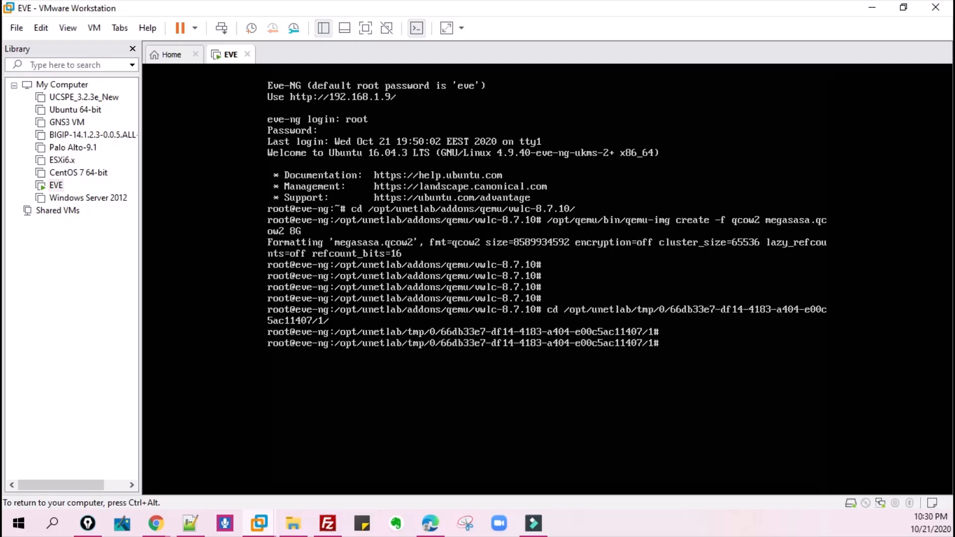
text(q)
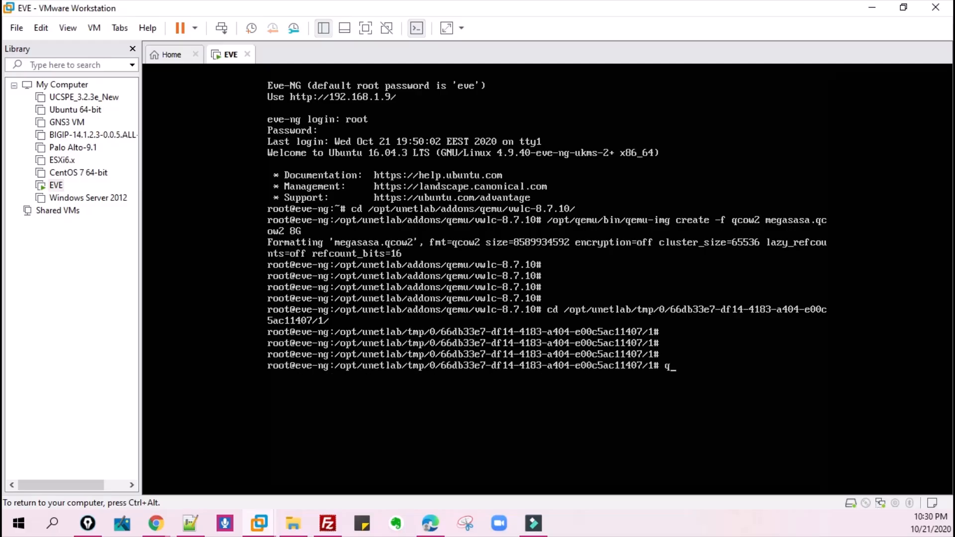
text(emu-img commit meg)
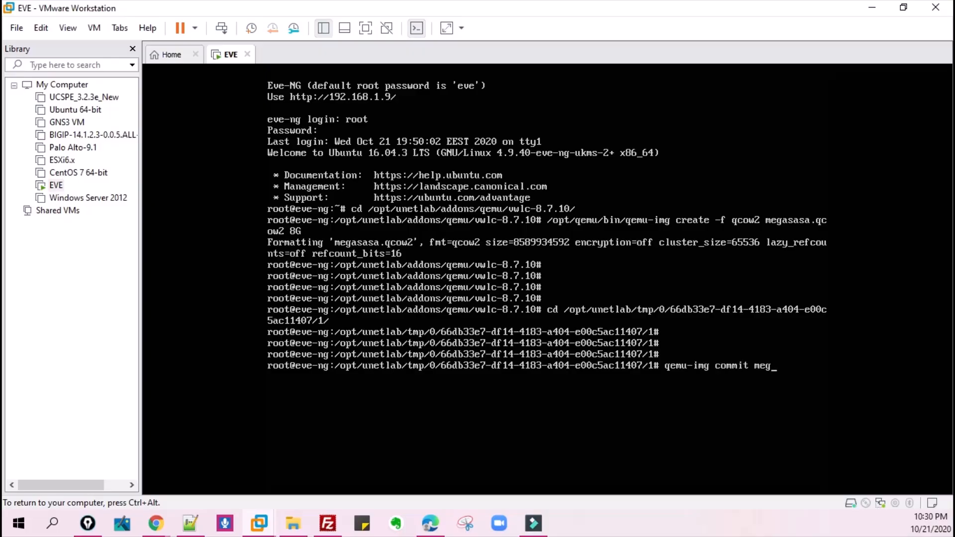
text(asasa.qcow2)
key(ctrl+alt)
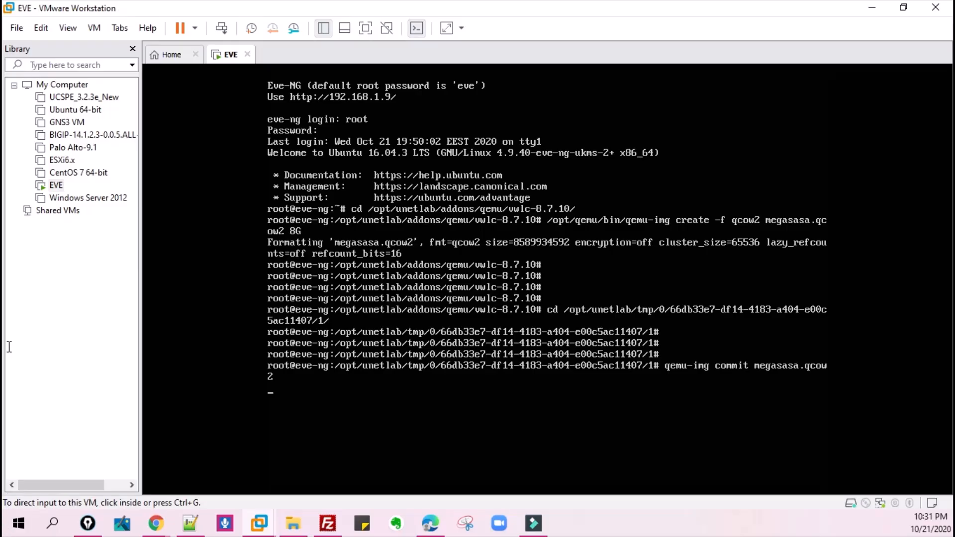
click(9, 301)
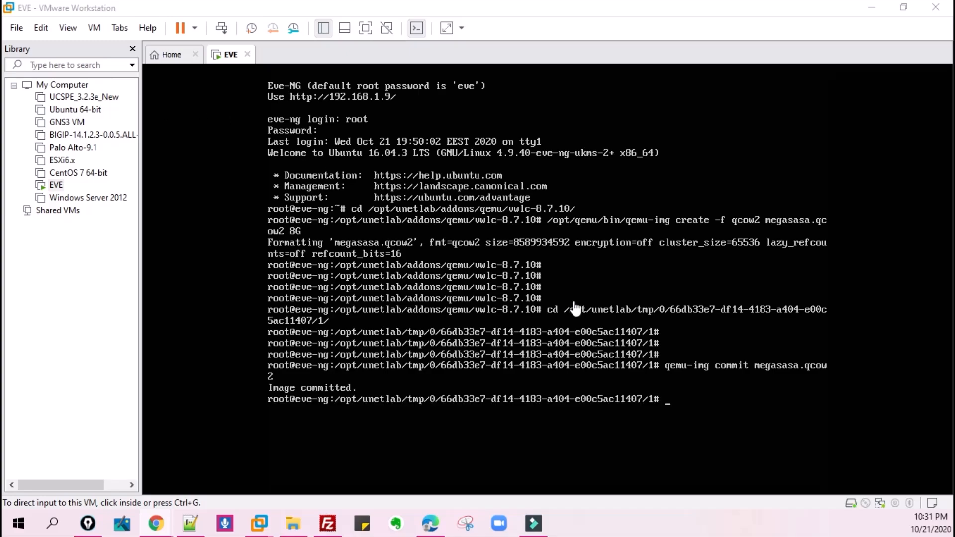
- Change the working directory back to /opt/unetlab/addons/qemu/vwlc-8.7.10/ in the EVE console
click(586, 291)
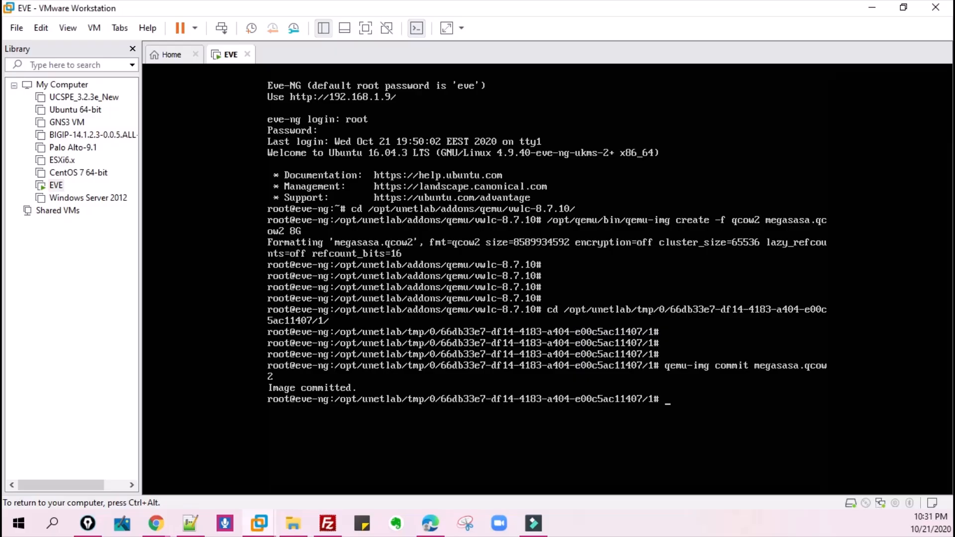
key(Return)
key(Return)
key(Return)
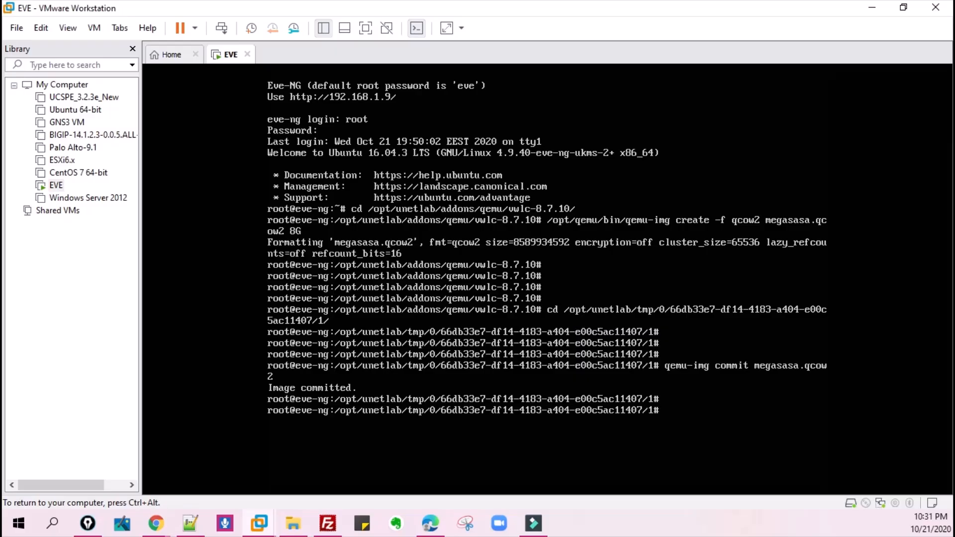
text(cd /)
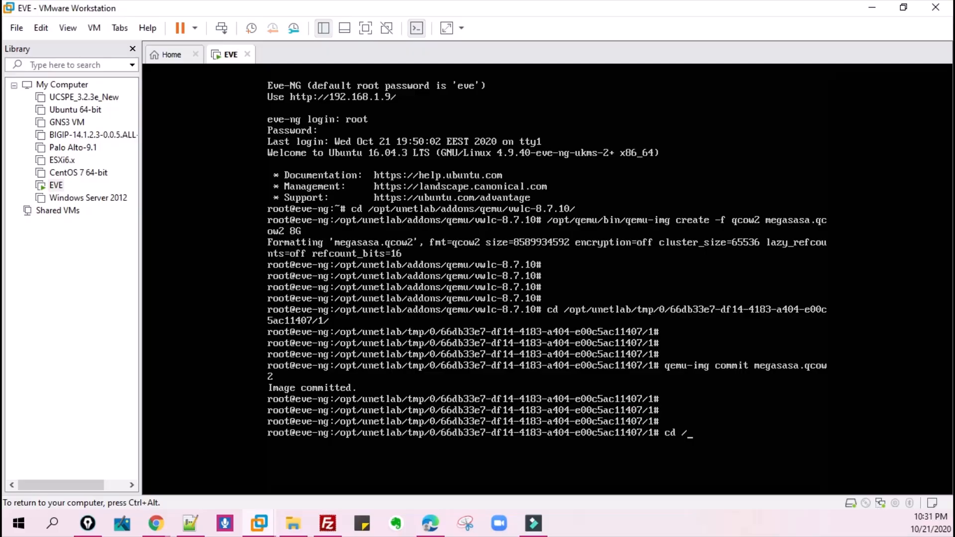
text(opt/unetlab/addons/qu)
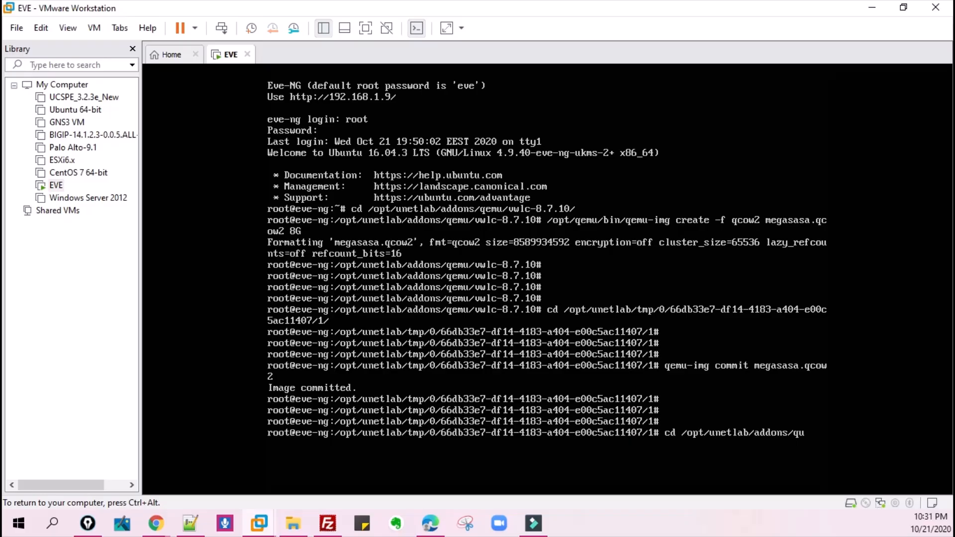
key(BackSpace)
text(emu/vwl)
key(Tab)
key(Return)
- List the files in the vwlc-8.7.10 image directory with ls
text(ls)
key(Return)
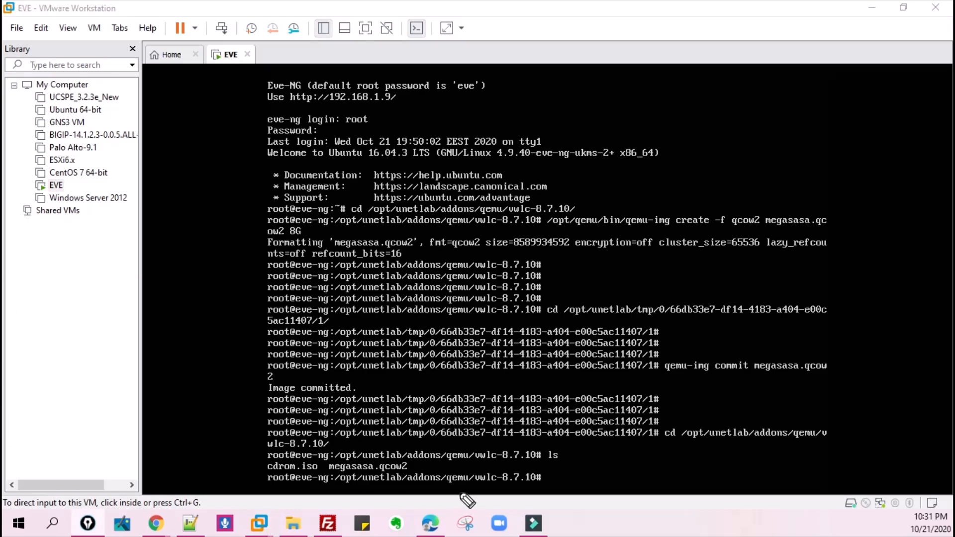
mouse_move(417, 459)
mouse_down()
mouse_move(273, 464)
mouse_move(323, 491)
mouse_move(426, 484)
mouse_move(418, 465)
mouse_up()
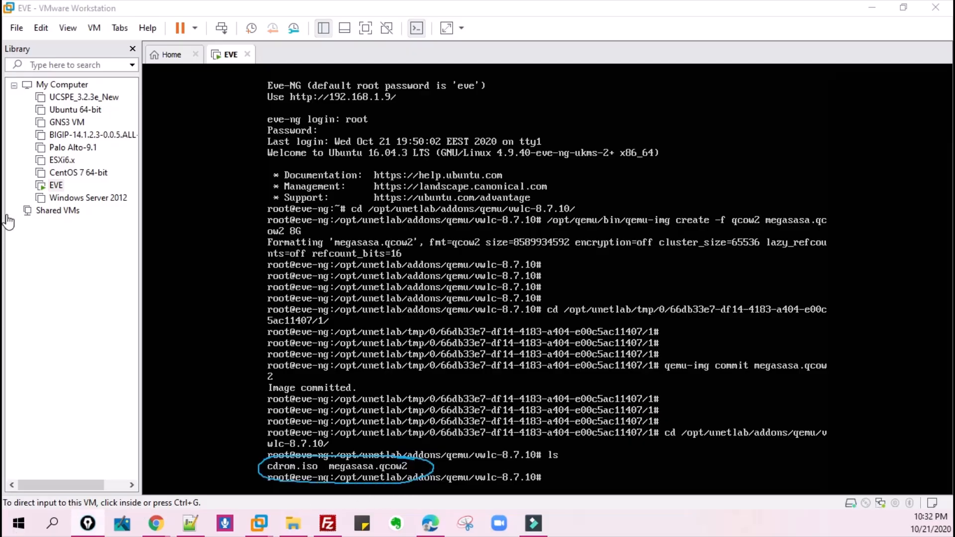
click(7, 332)
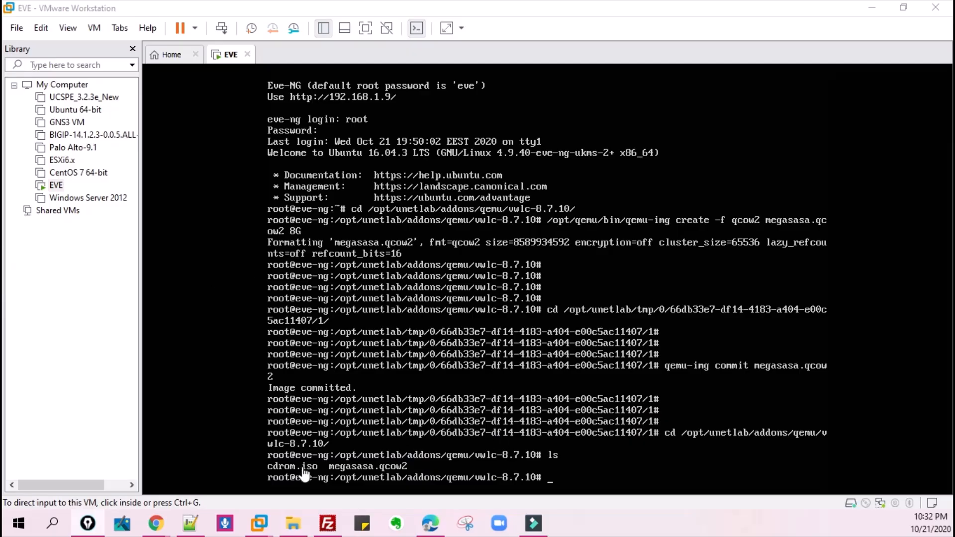
- Delete the installation ISO from the image directory with rm -f cdrom.iso
click(509, 437)
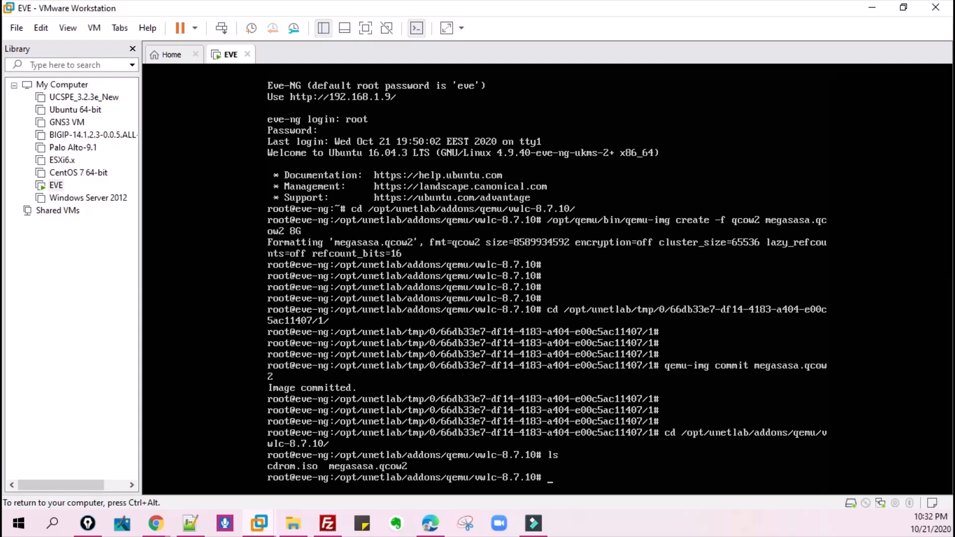
text(f cdrom.iso)
key(Return)
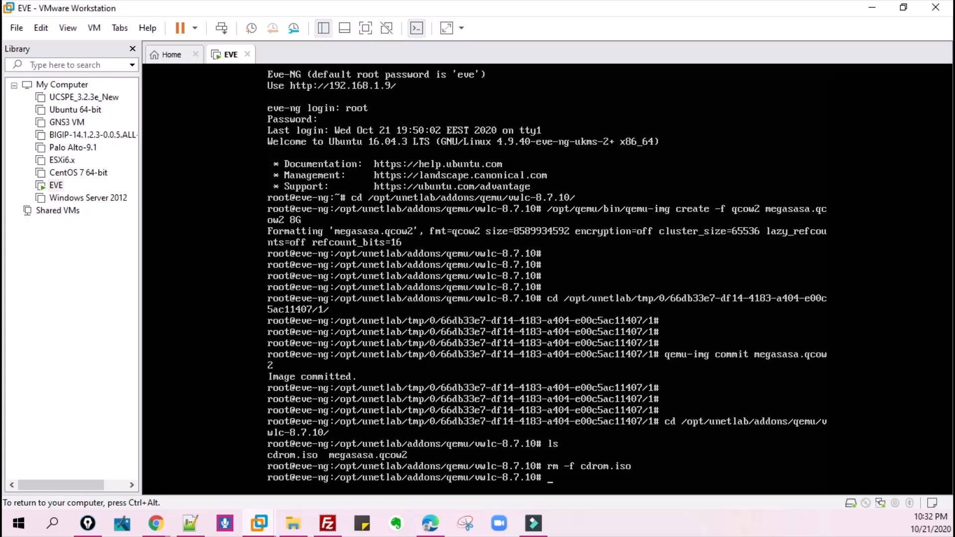
- List the remaining files in the vwlc-8.7.10 image directory with ls
key(Return)
key(Return)
key(Return)
text(ls)
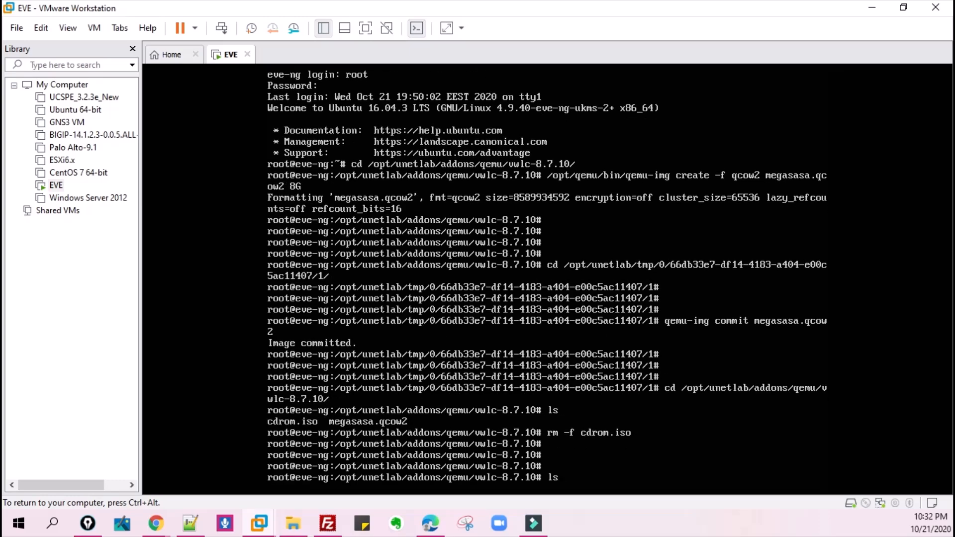
key(Return)
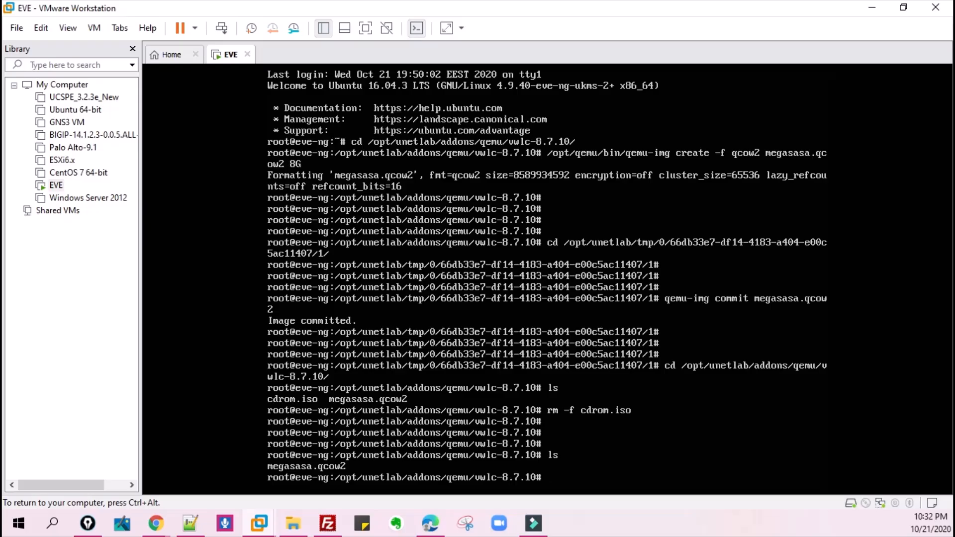
- Run /opt/unetlab/wrappers/unl_wrapper -a fixpermissions in the EVE console and release the console input
key(Return)
key(Return)
text(/opt)
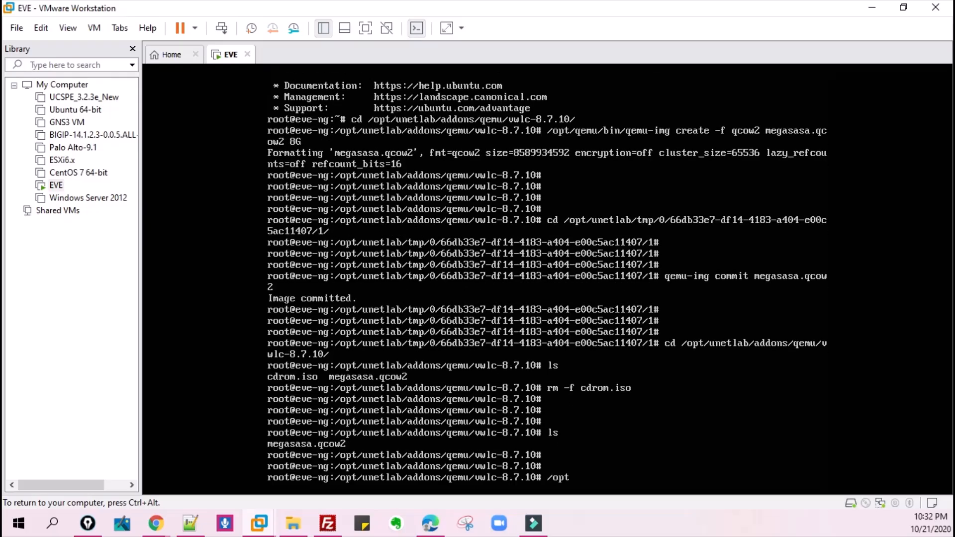
text(/unetlab/wrappers/)
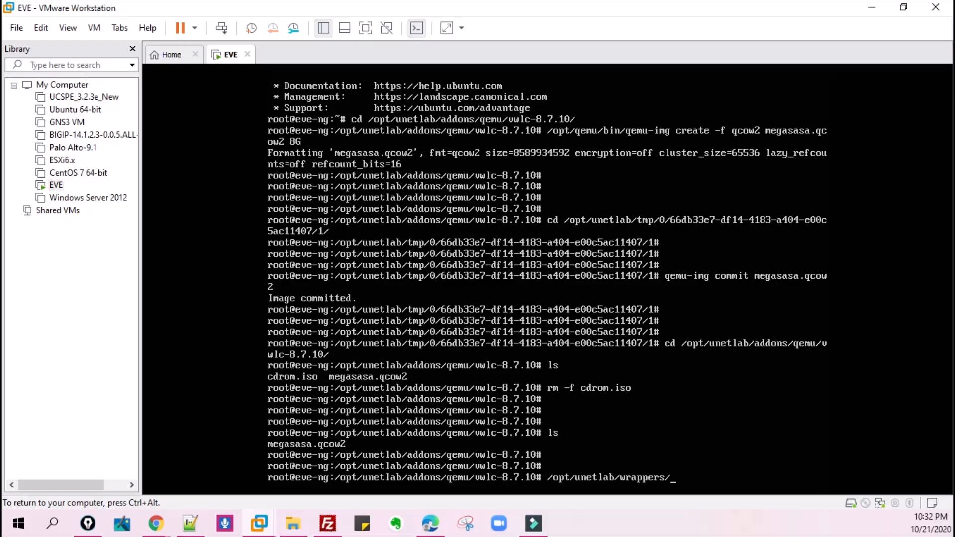
text(unl-wr)
key(BackSpace)
key(BackSpace)
text(wrapper -a fix)
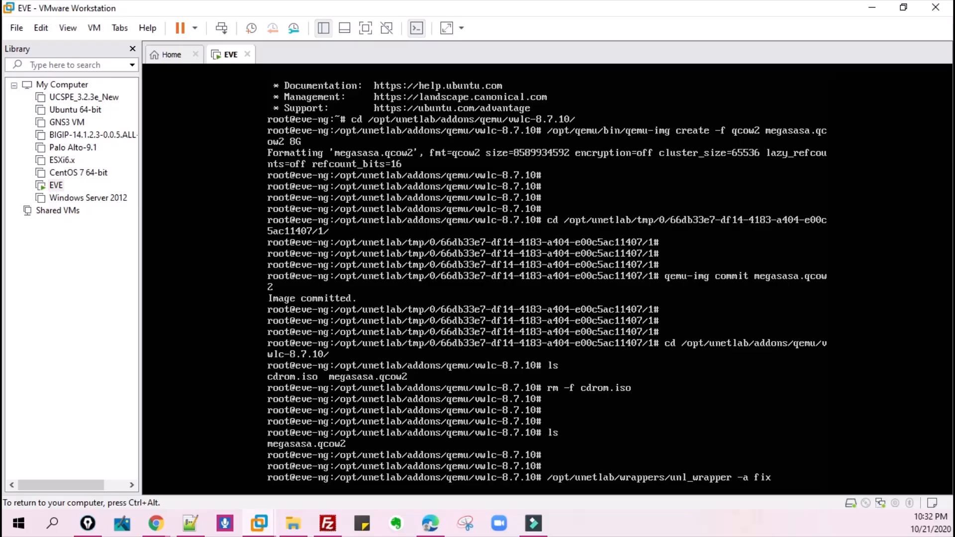
text(permissions)
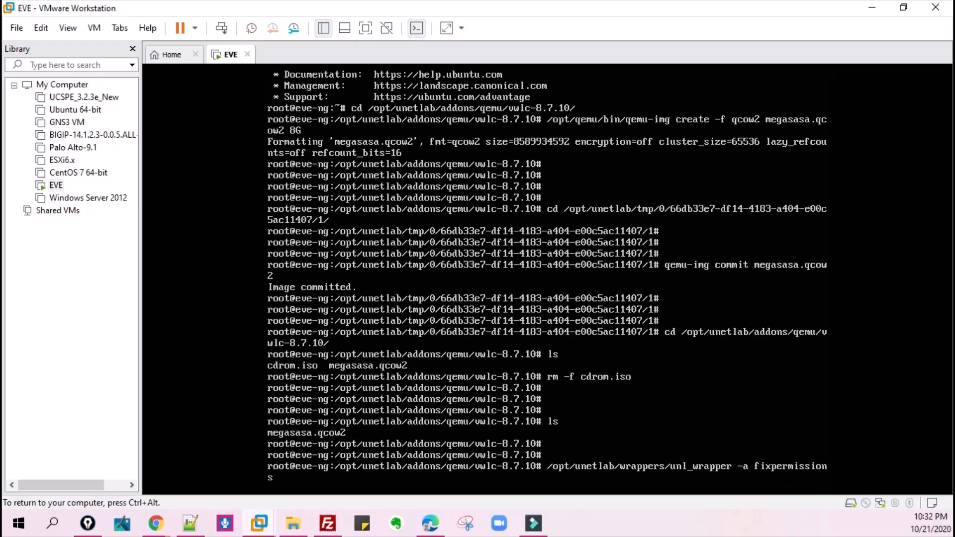
key(Return)
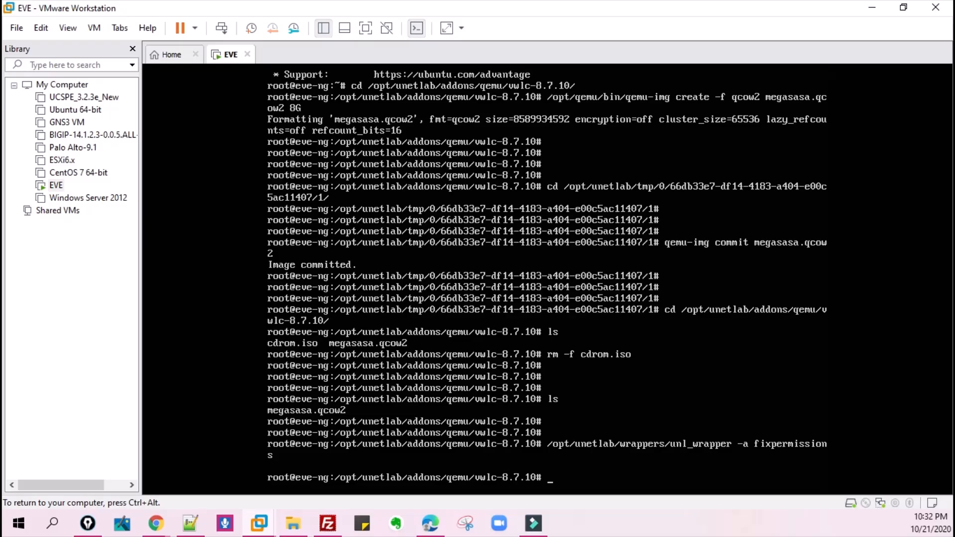
key(ctrl+alt)
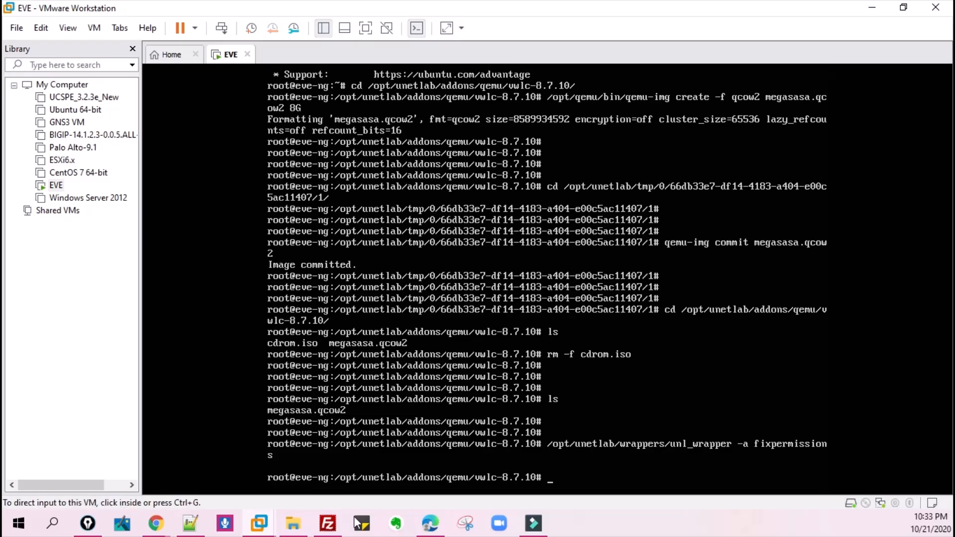
- Switch to the EVE topology in Chrome and start the vWLC node
mouse_move(158, 523)
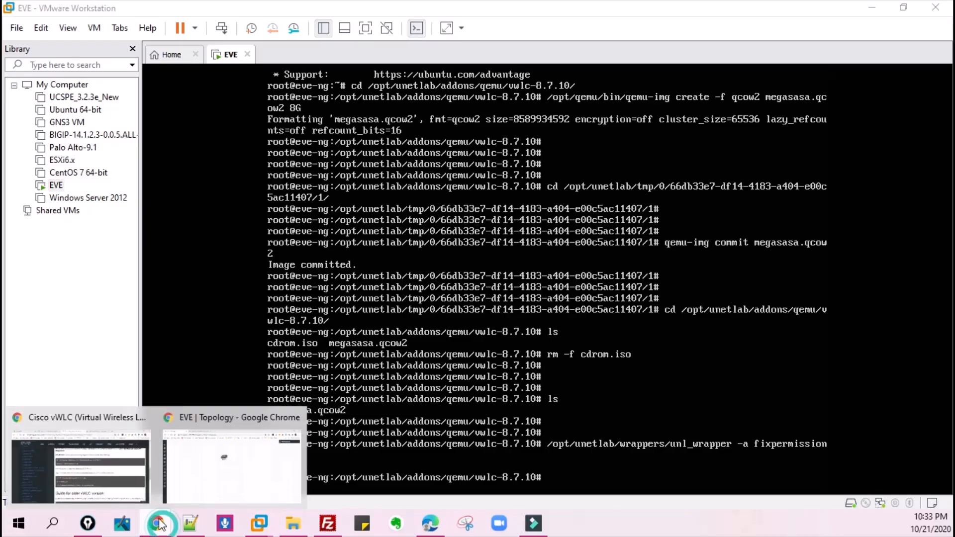
click(201, 476)
right_click(421, 192)
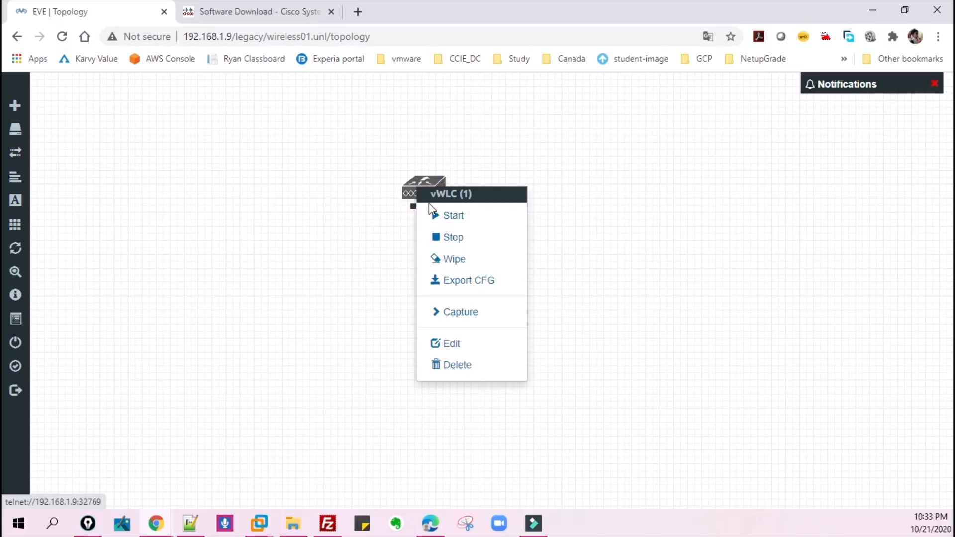
click(442, 216)
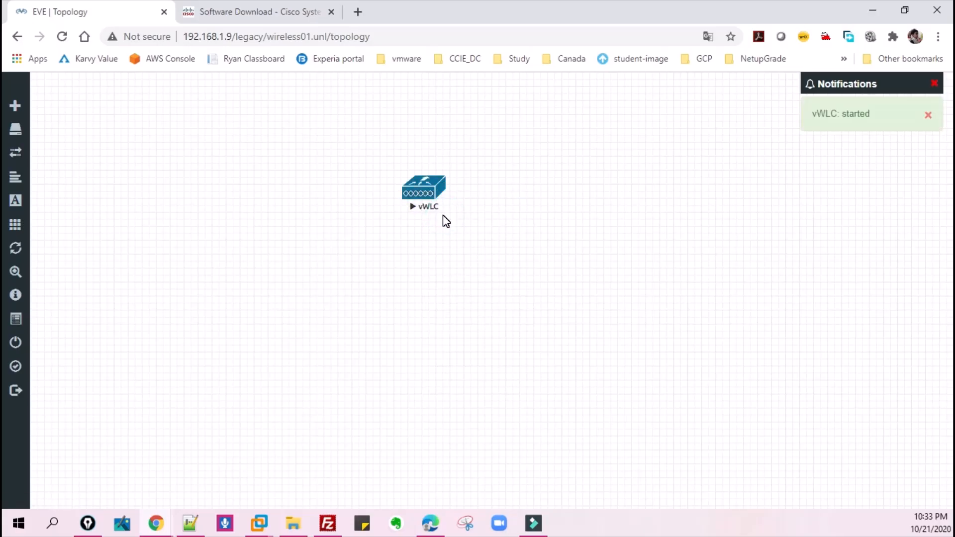
- Open the vWLC node's console in the SSH, Telnet and Rlogin client and maximize its window
click(420, 189)
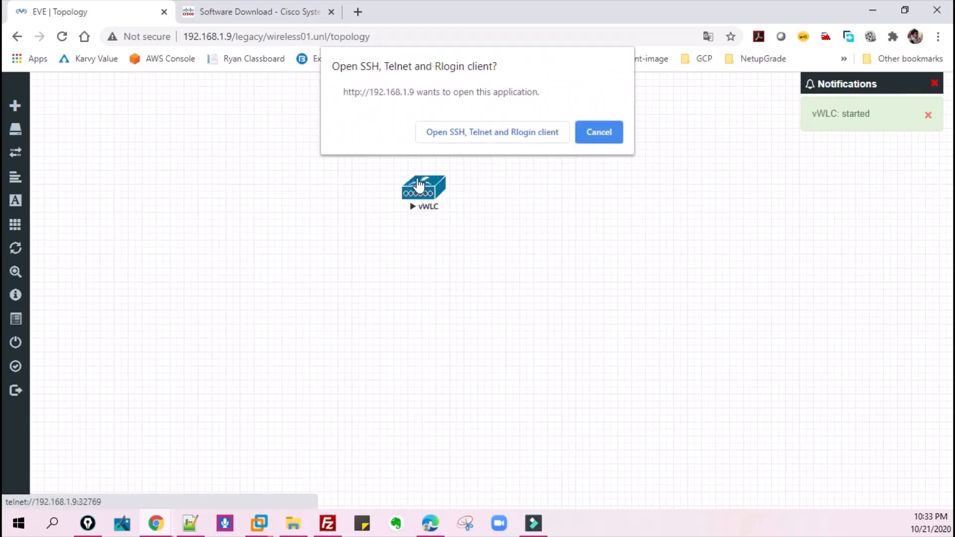
click(490, 134)
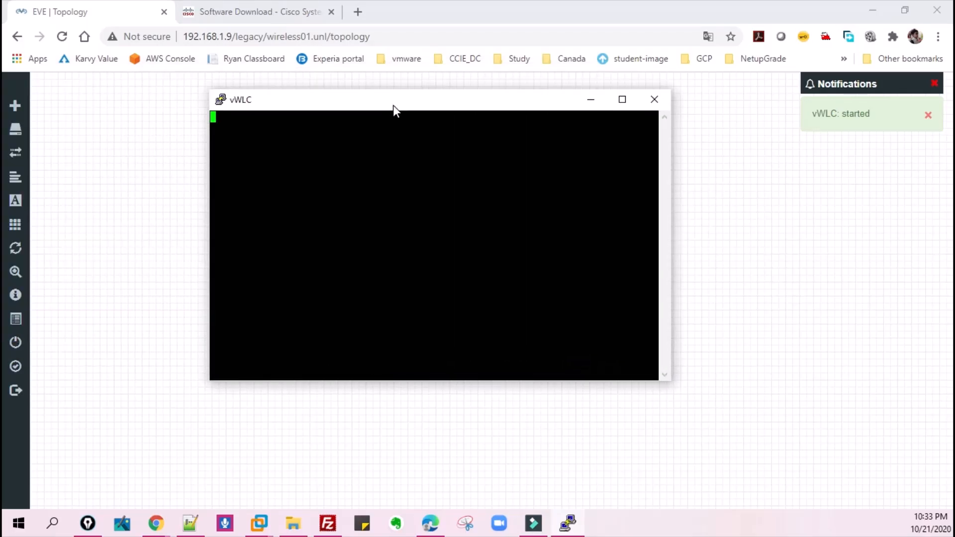
drag(415, 107, 422, 142)
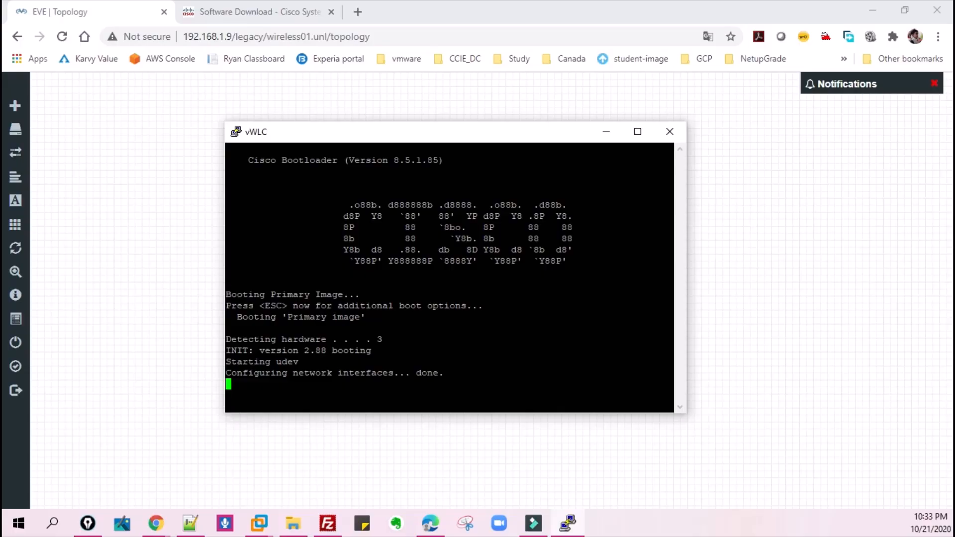
click(637, 131)
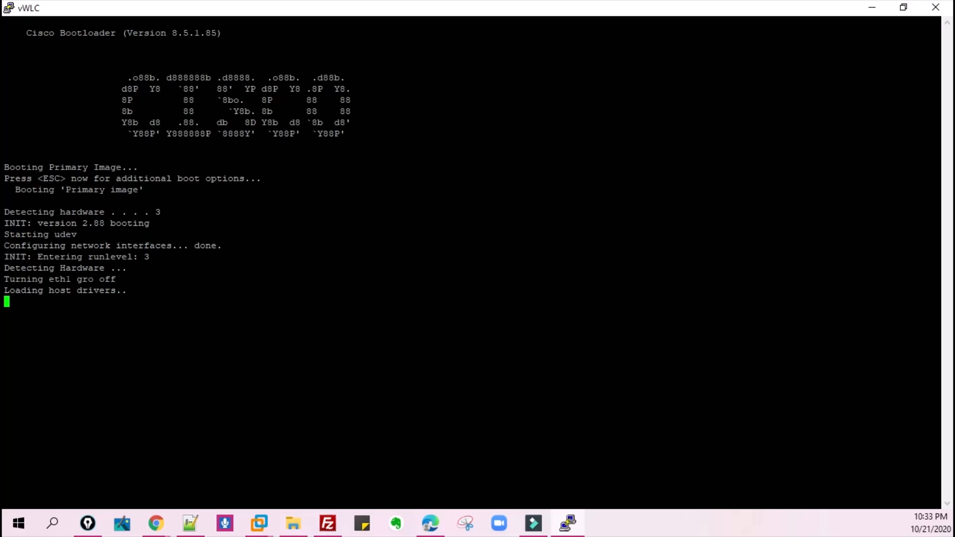
- Examine the startup status of the services in the vWLC boot output
click(5, 522)
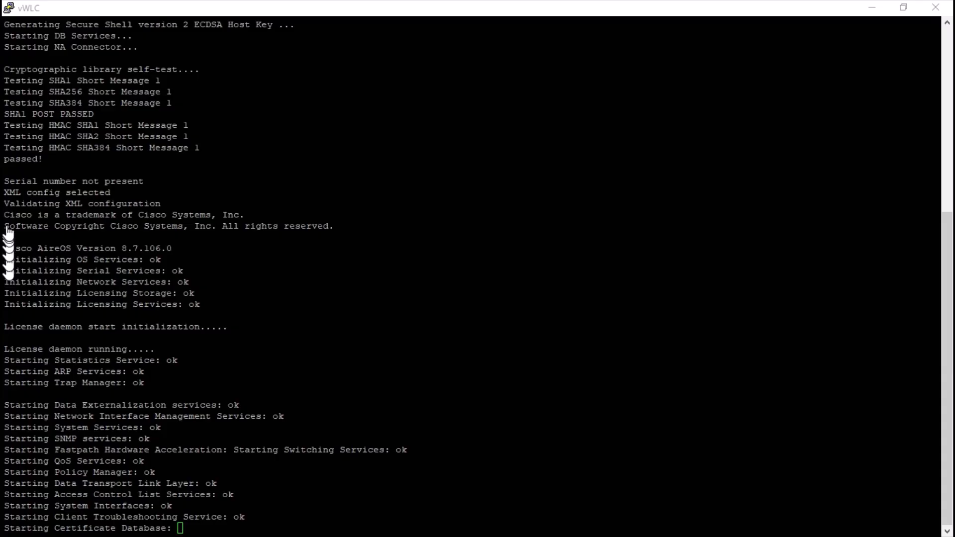
mouse_move(182, 130)
mouse_down()
mouse_move(179, 143)
mouse_move(128, 164)
mouse_move(180, 139)
mouse_up()
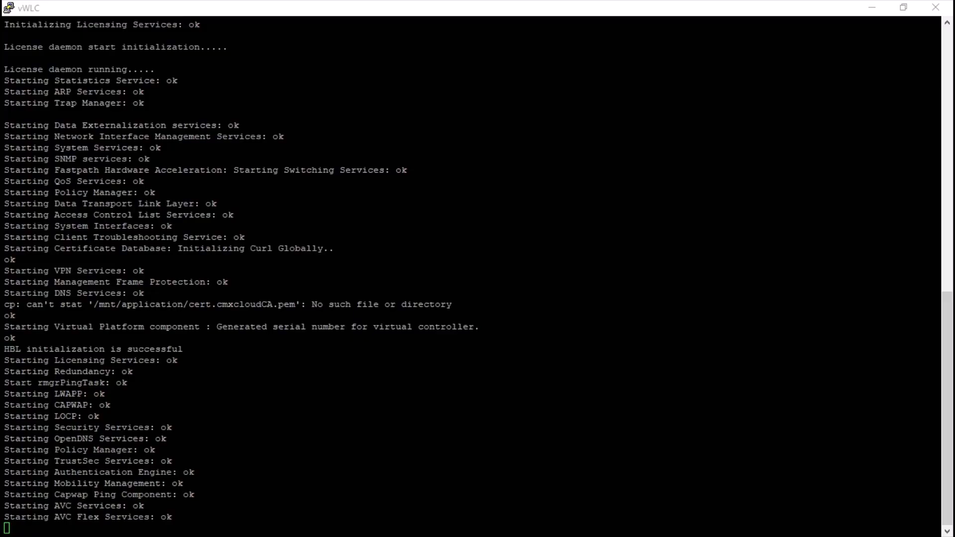
double_click(125, 372)
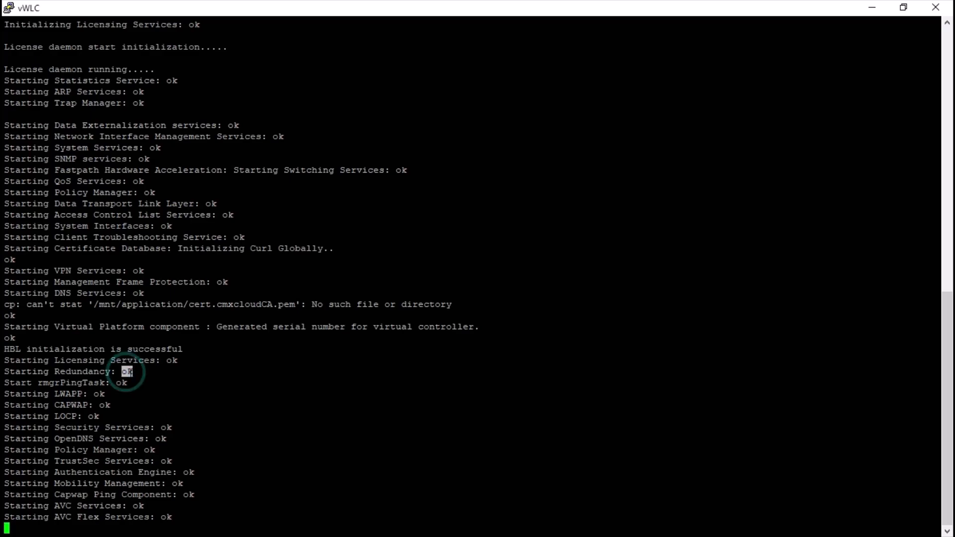
drag(120, 383, 130, 383)
double_click(99, 394)
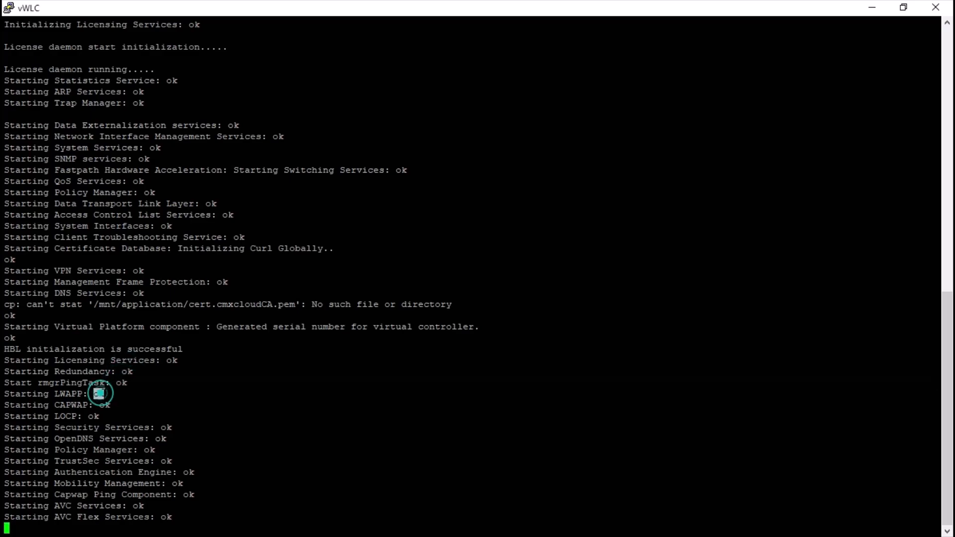
double_click(104, 405)
double_click(93, 416)
drag(94, 417, 164, 421)
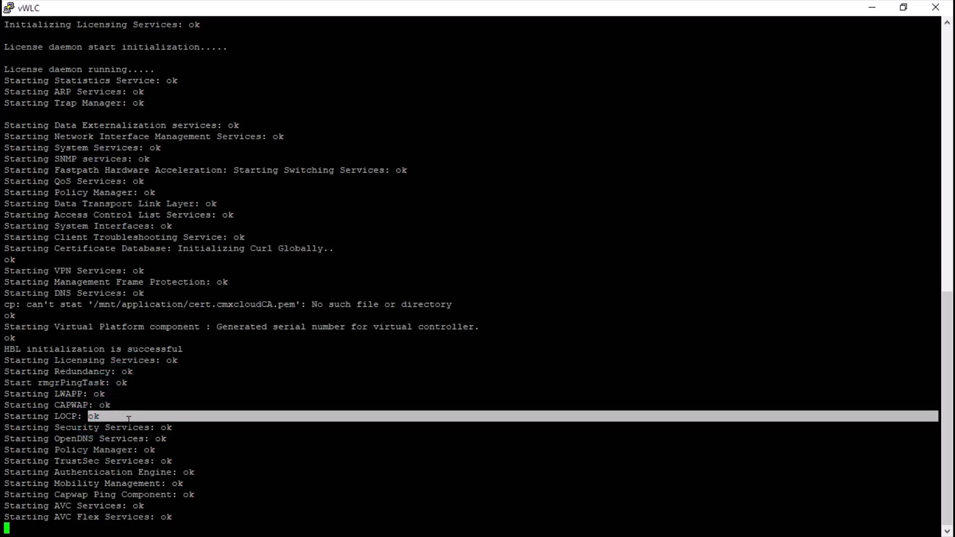
double_click(167, 429)
click(182, 445)
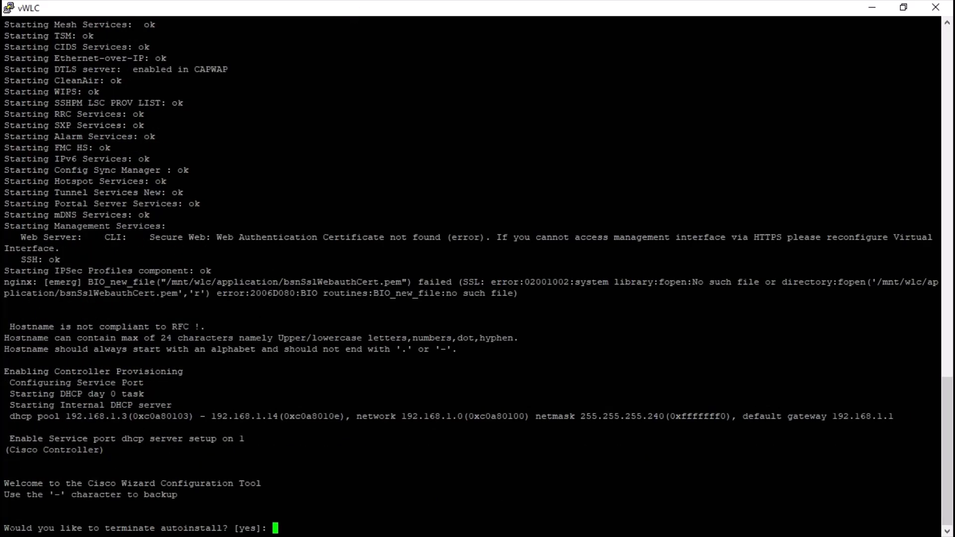
- Accept the default answer yes to terminate autoinstall in the Cisco configuration wizard
drag(4, 529, 233, 529)
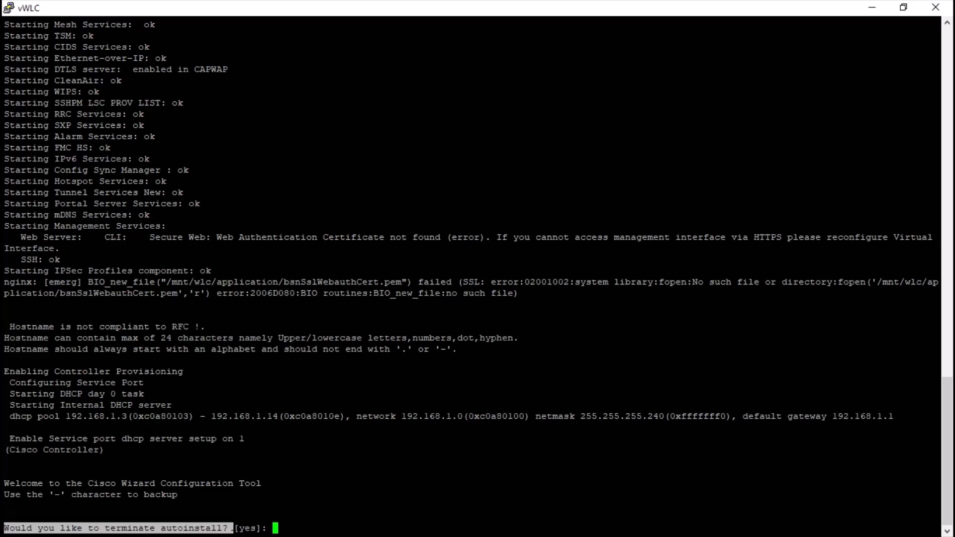
click(332, 511)
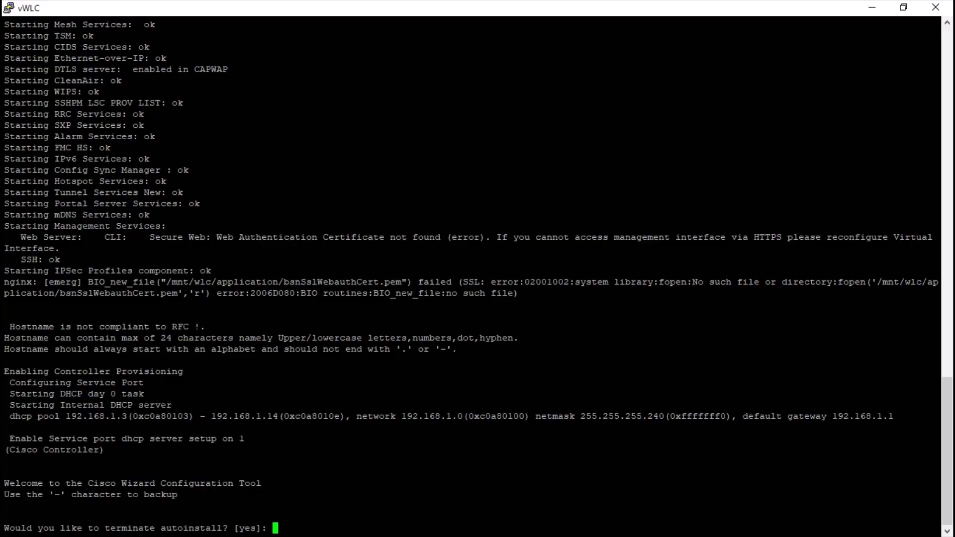
key(Return)
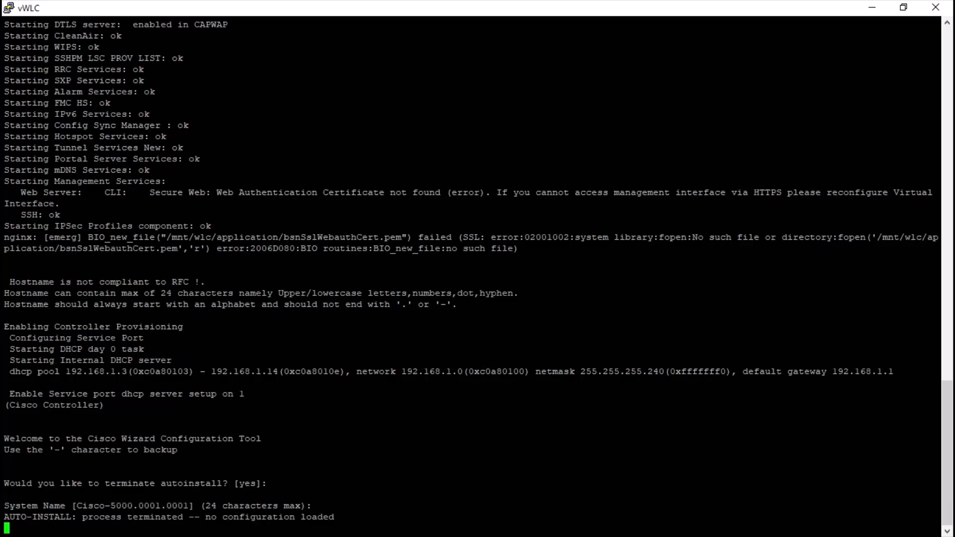
- Set the controller's system name to WLC01
drag(4, 506, 177, 506)
click(318, 502)
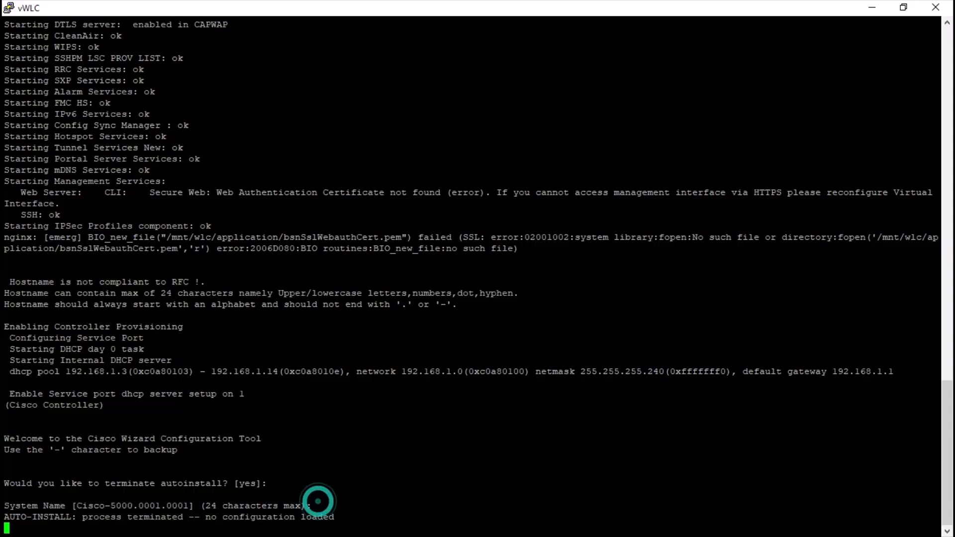
text(WLC)
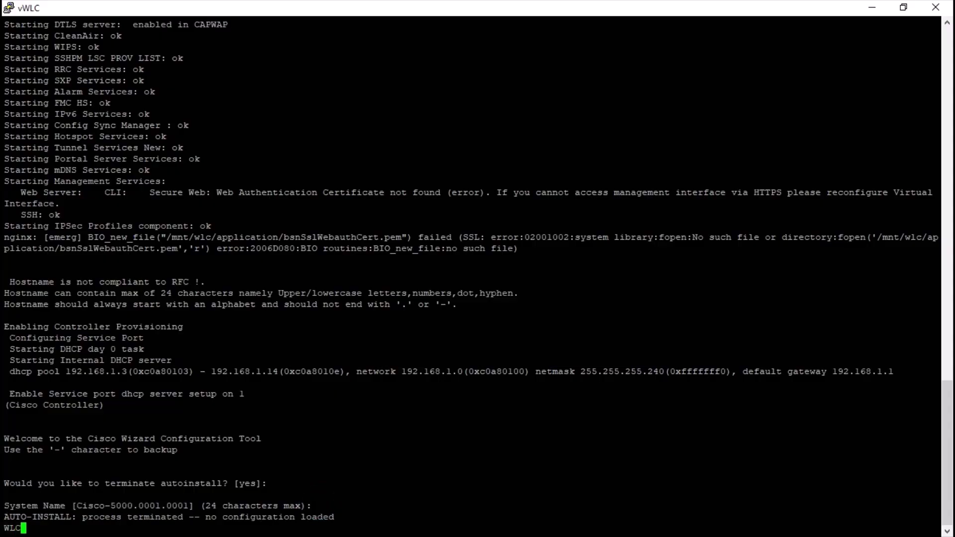
text(01)
key(Return)
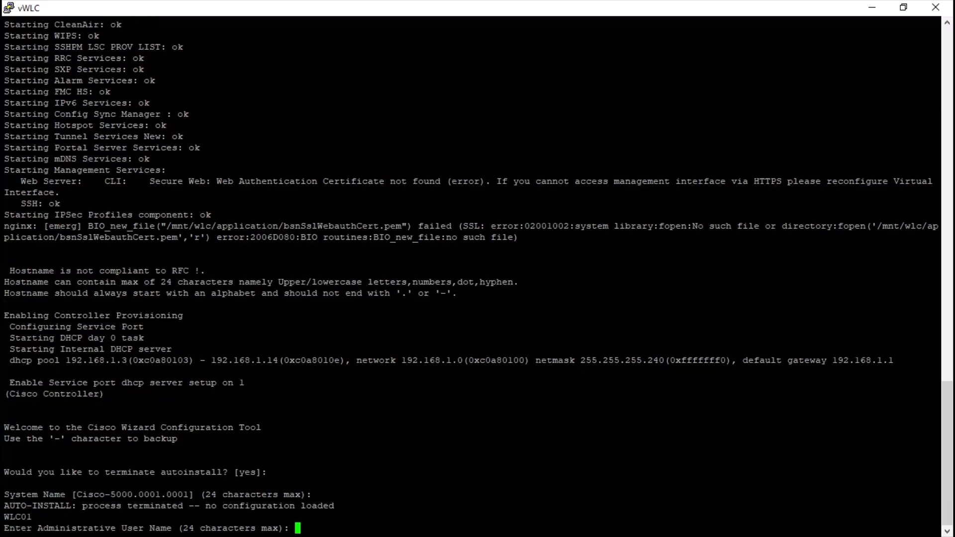
- Set the administrative user name to admin, then enter and re-enter the administrative password
text(admin)
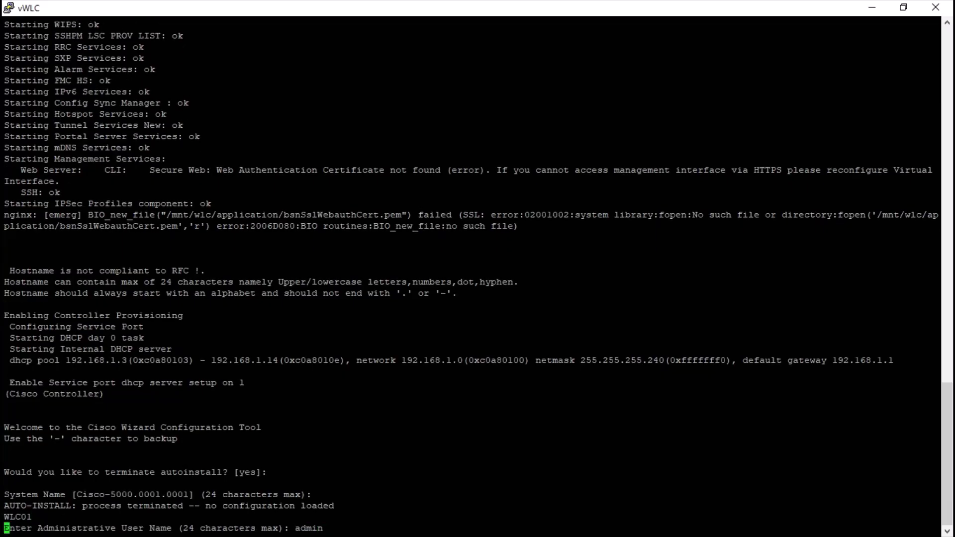
key(Return)
text(********)
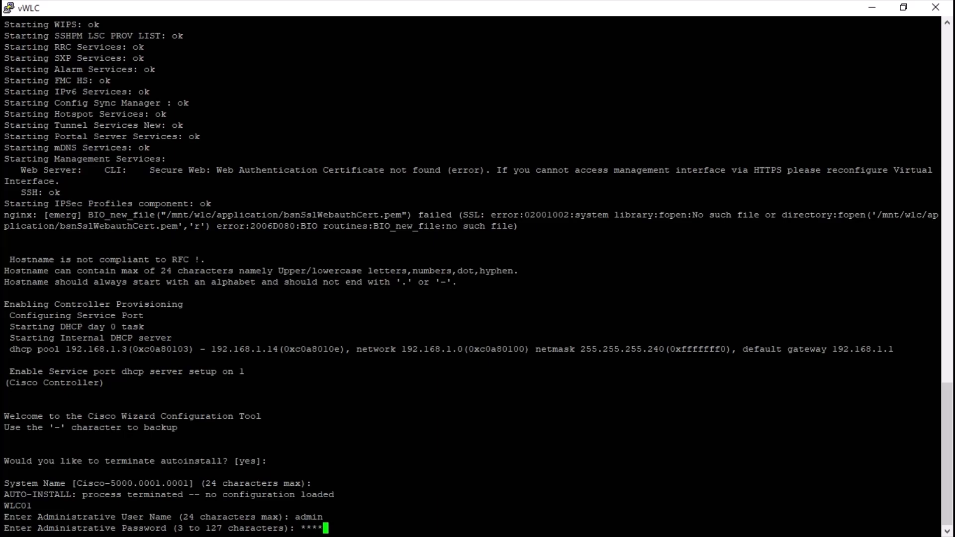
text(***)
key(Return)
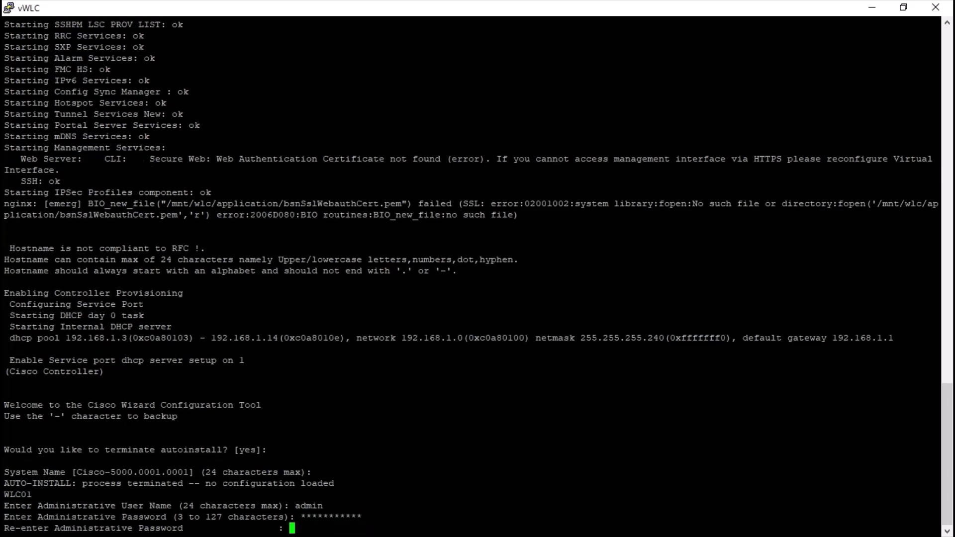
text(***********)
key(Return)
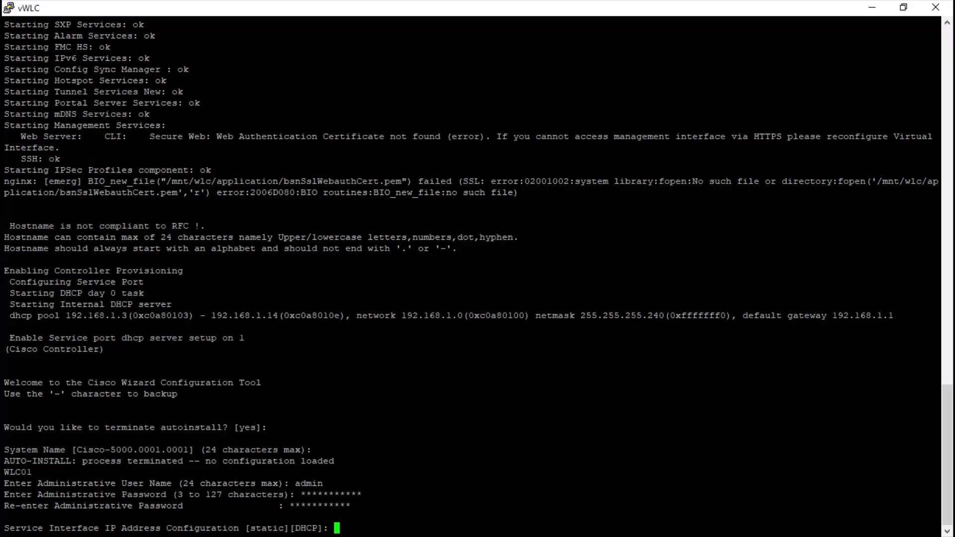
- Configure the service interface with static addressing, IP address 1.1.1.1 and netmask 255.255.255.0
text(static)
key(Return)
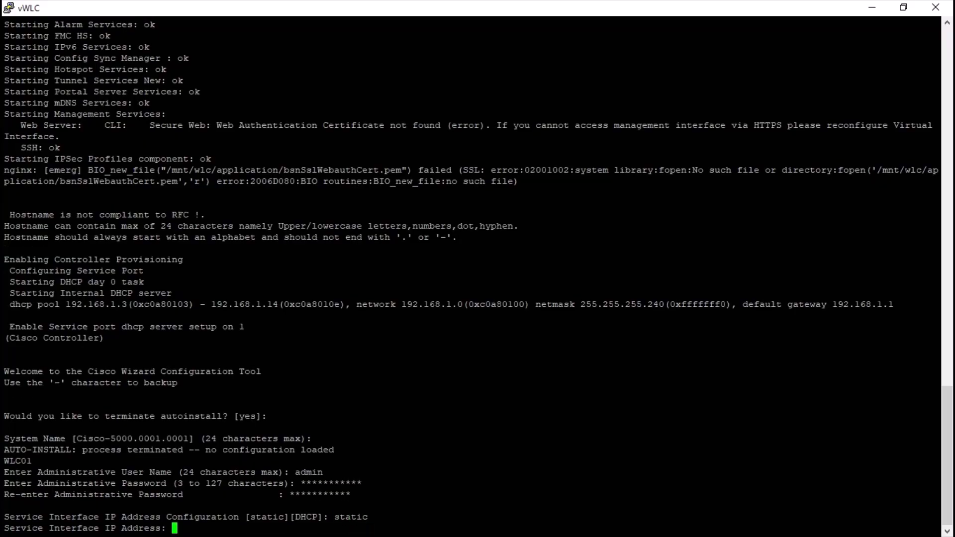
text(1.1.1.1)
key(Return)
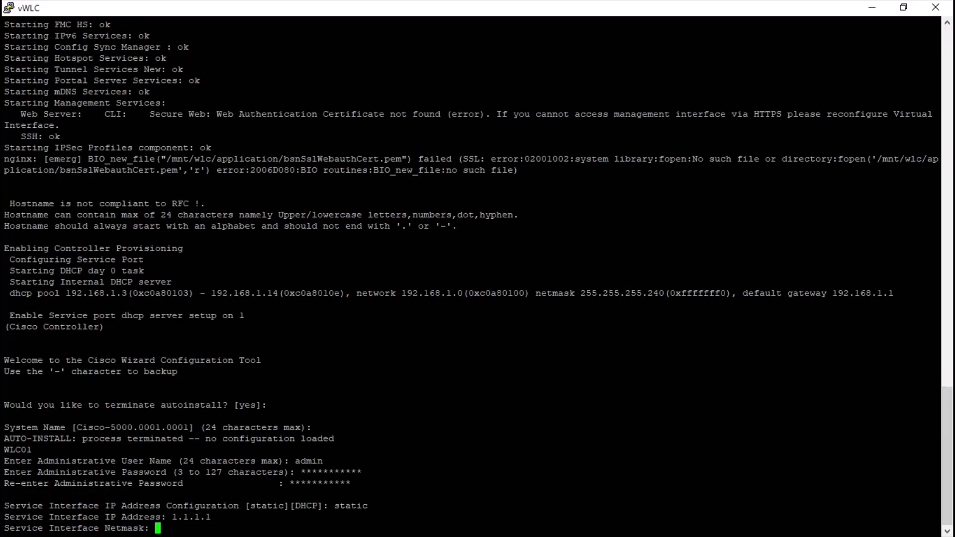
text(255.255.255.0)
key(Return)
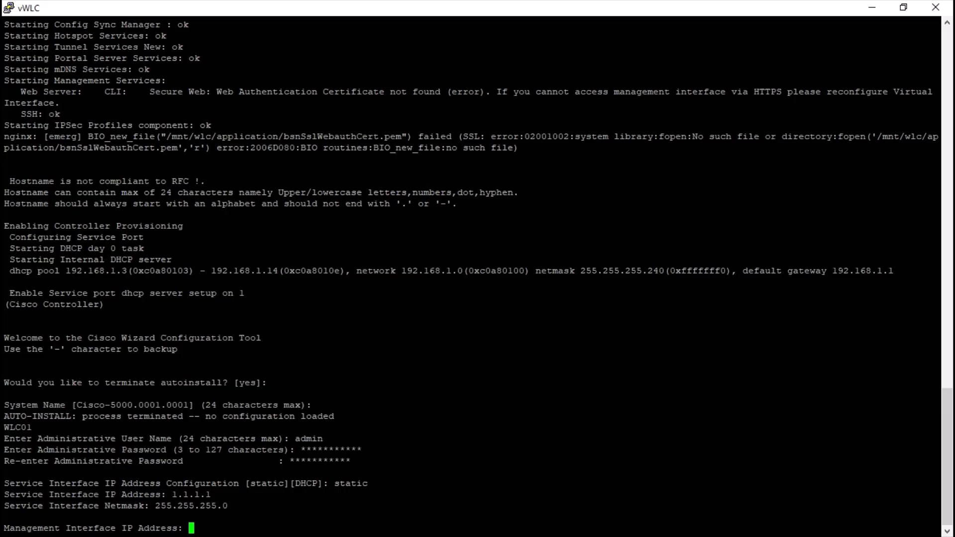
- Set the management interface's IP address to 172.16.10.10 and its netmask to 255.255.255.0
text(172.16.10.10)
key(Return)
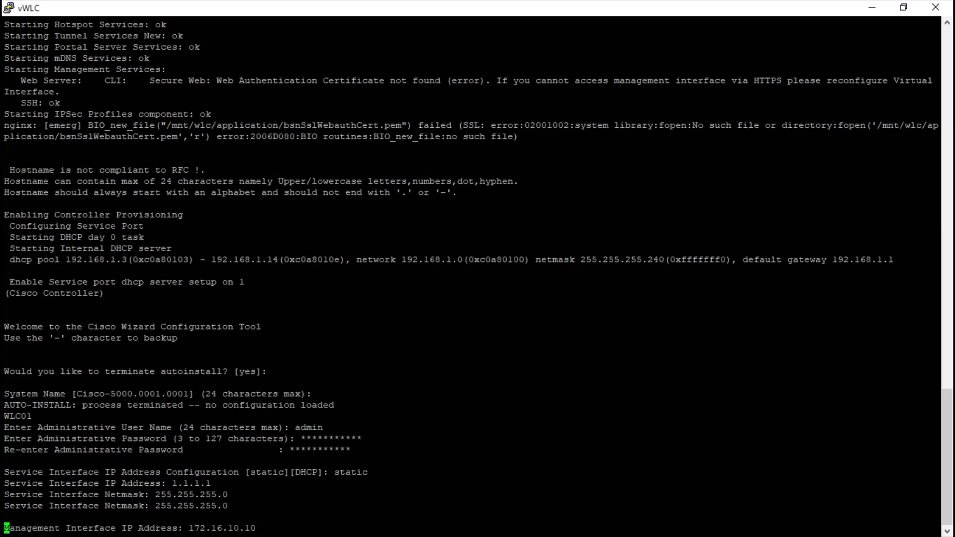
text(255.255.255.0)
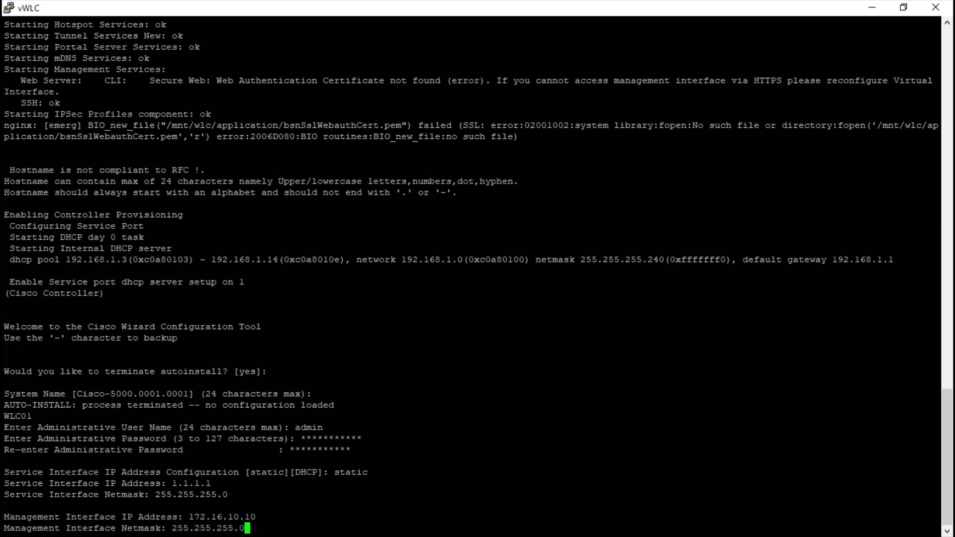
key(Return)
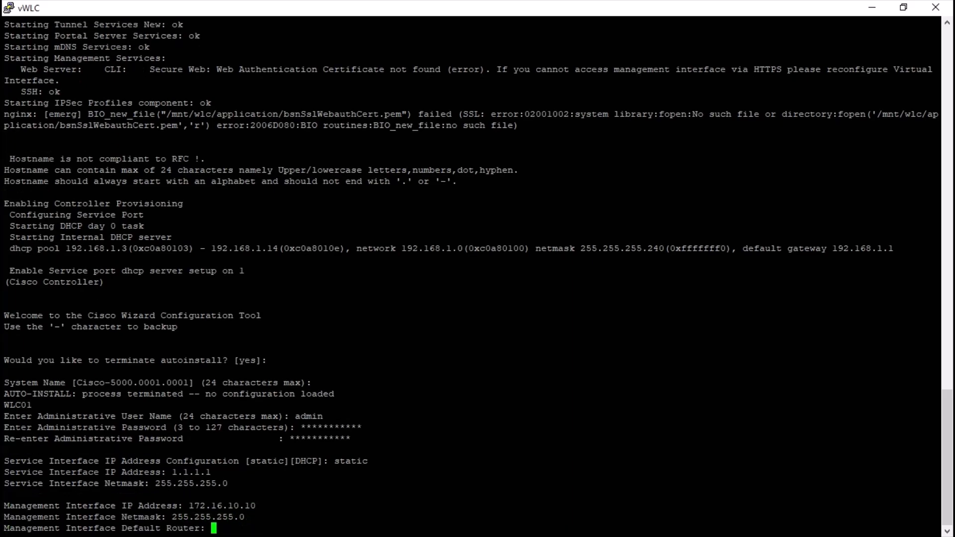
- Set the management interface's default router to 172.16.10.1, VLAN identifier to 0 and port number to 1
text(172.16.10.1)
key(Return)
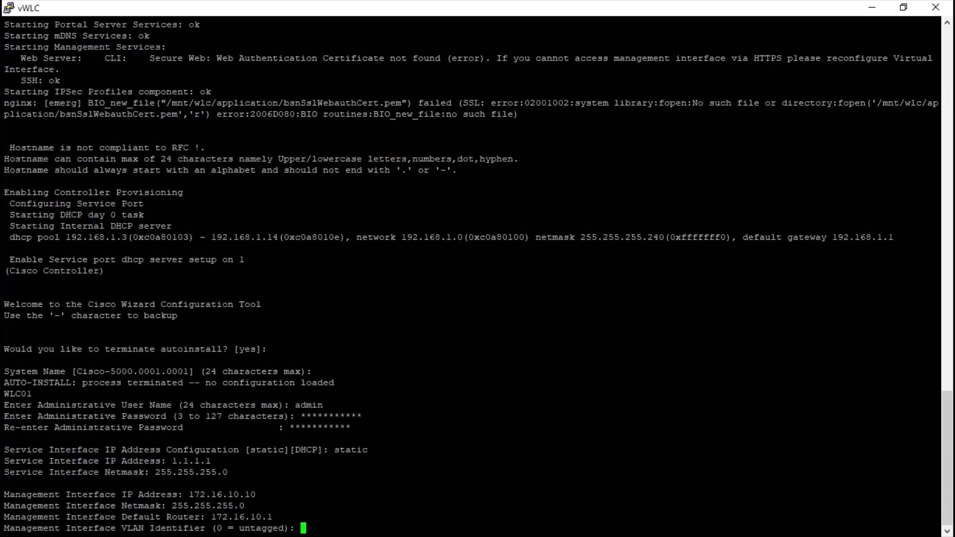
text(0)
key(Return)
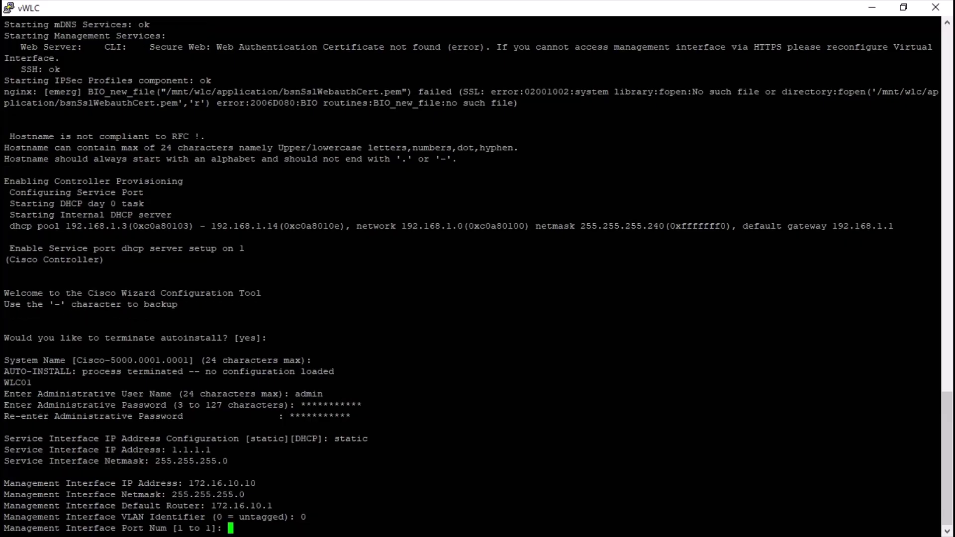
text(1)
key(Return)
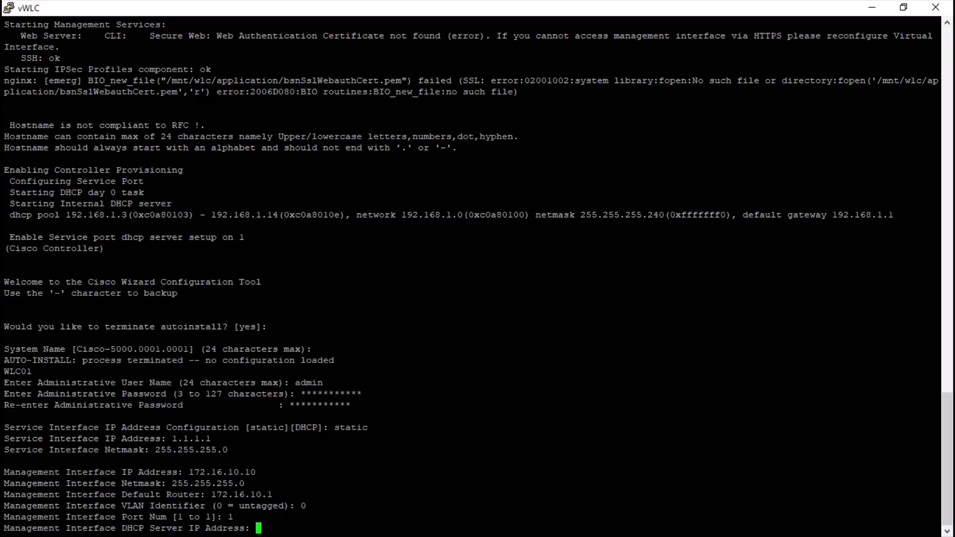
- Set the management interface's DHCP server IP address to 172.16.10.1
text(172.16.10.10)
key(BackSpace)
key(Return)
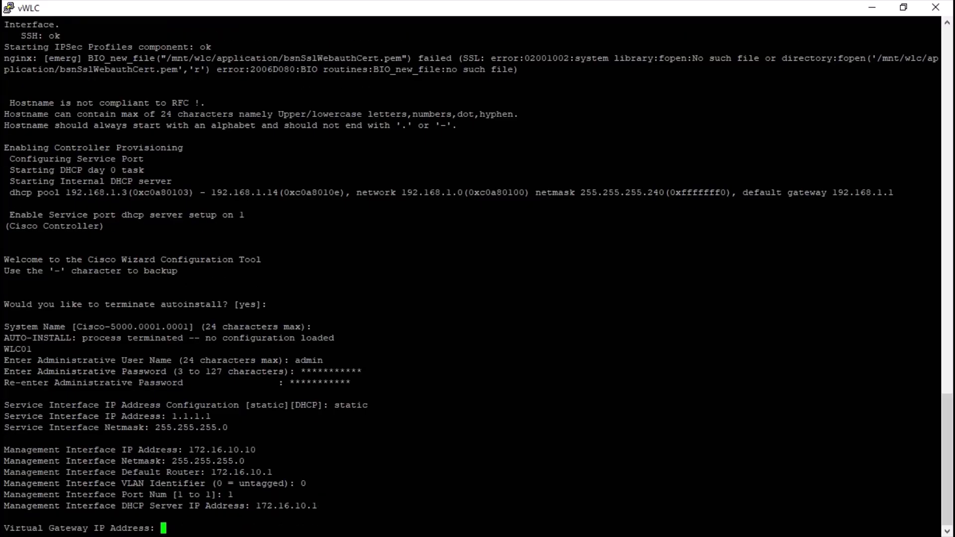
- Set the virtual gateway IP address to 1.2.2.1 and the mobility/RF group name to WLCRF01
text(1.2.2.1)
key(Return)
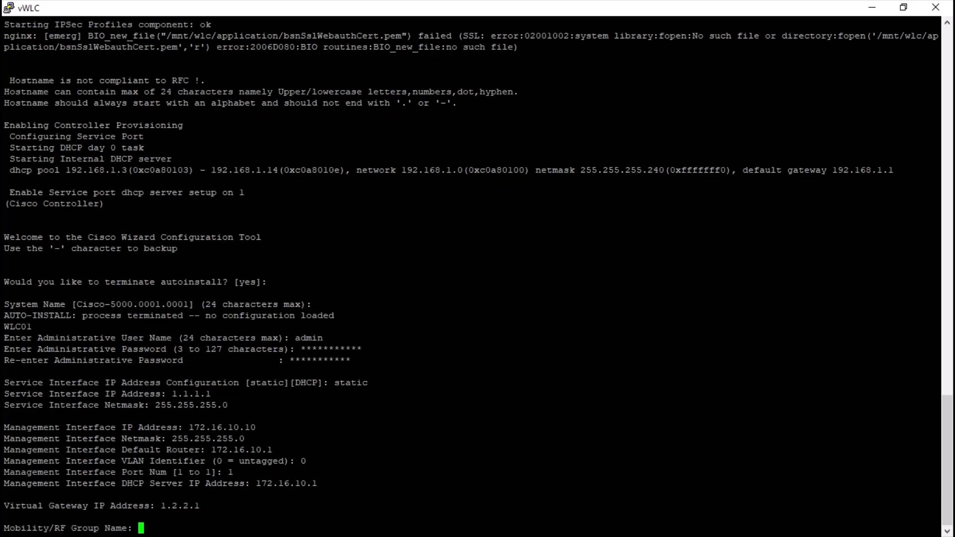
text(WLCRF01)
key(Return)
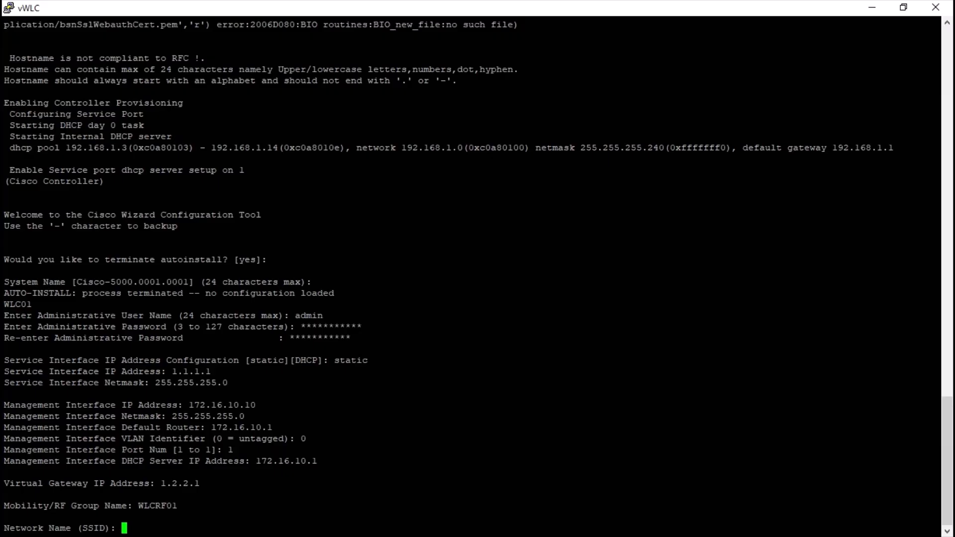
- Set the network name (SSID) to Demo and accept the defaults for DHCP bridging mode (no) and static IP addresses (yes)
text(Demo)
key(Return)
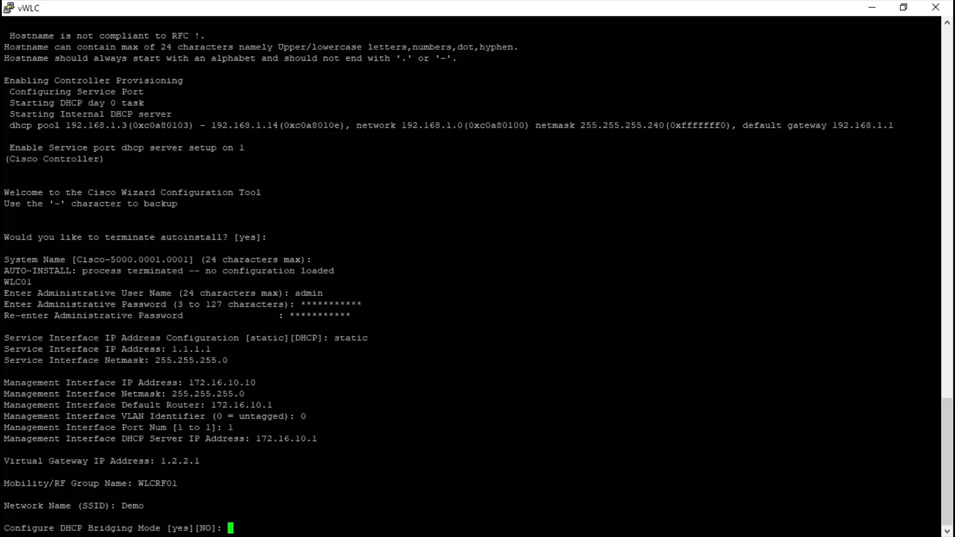
key(Return)
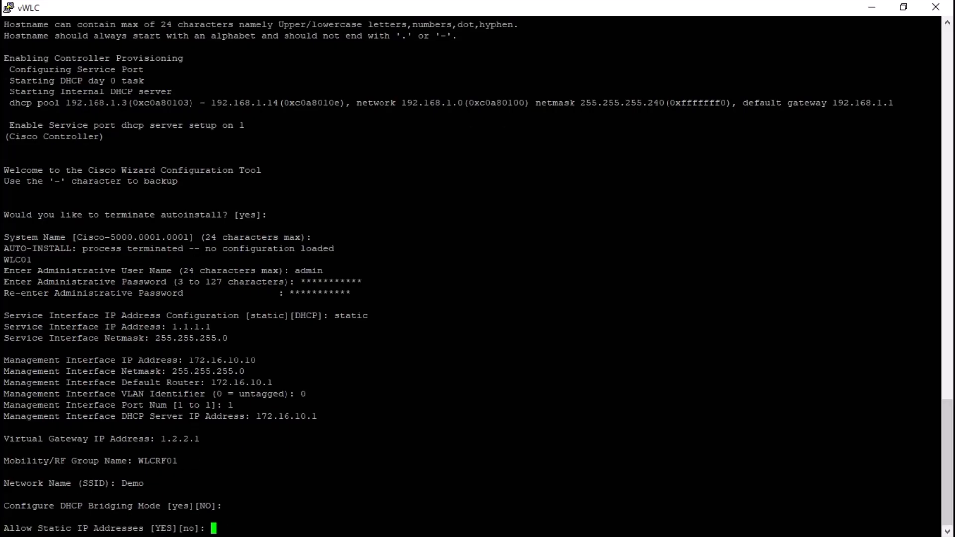
key(Return)
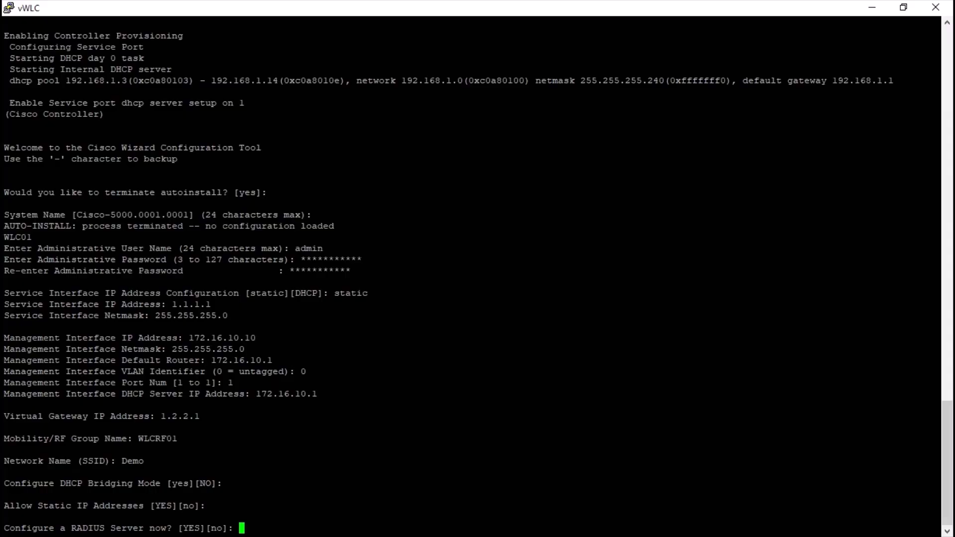
- Answer no to configuring a RADIUS server and set the country code to IN
text(no)
key(Return)
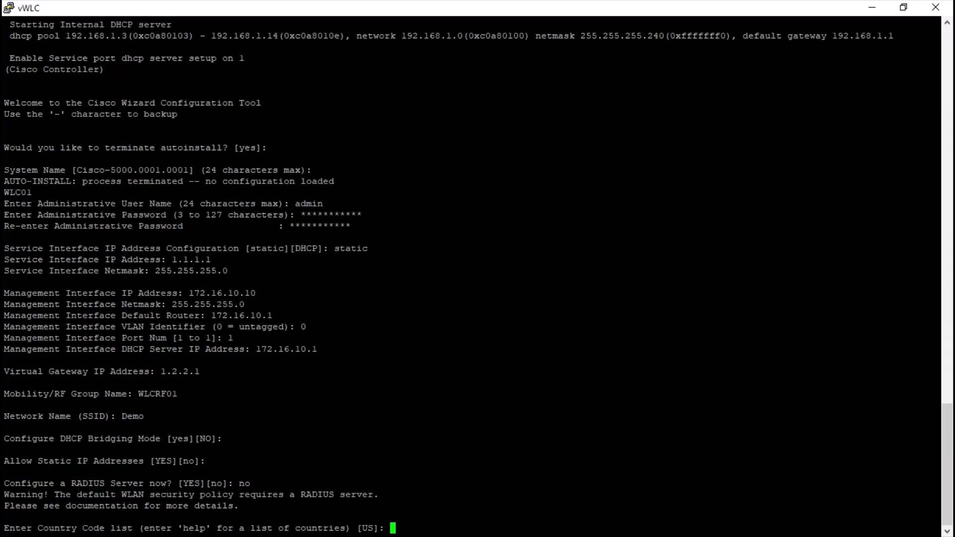
text(IN)
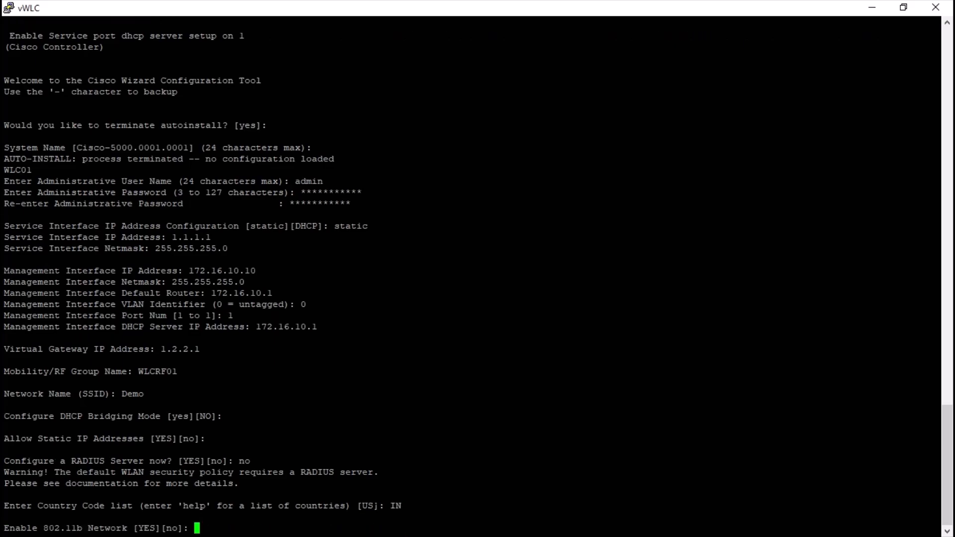
- Accept the default yes to enable the 802.11b, 802.11a and 802.11g networks and Auto-RF
key(Return)
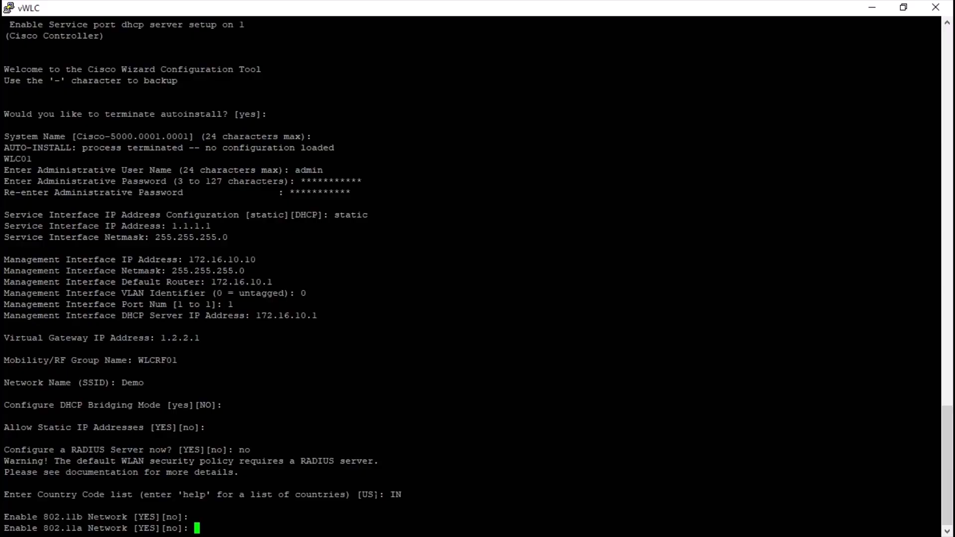
key(Return)
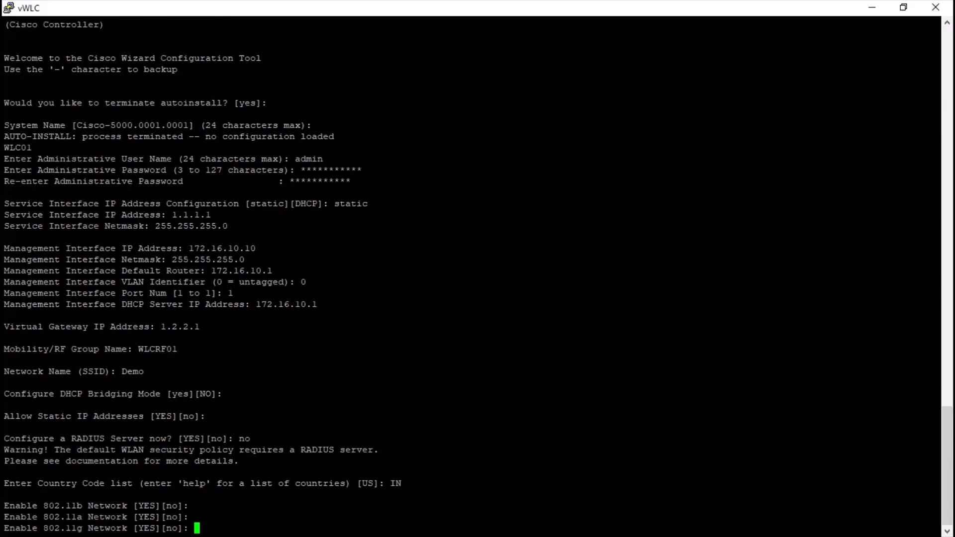
key(Return)
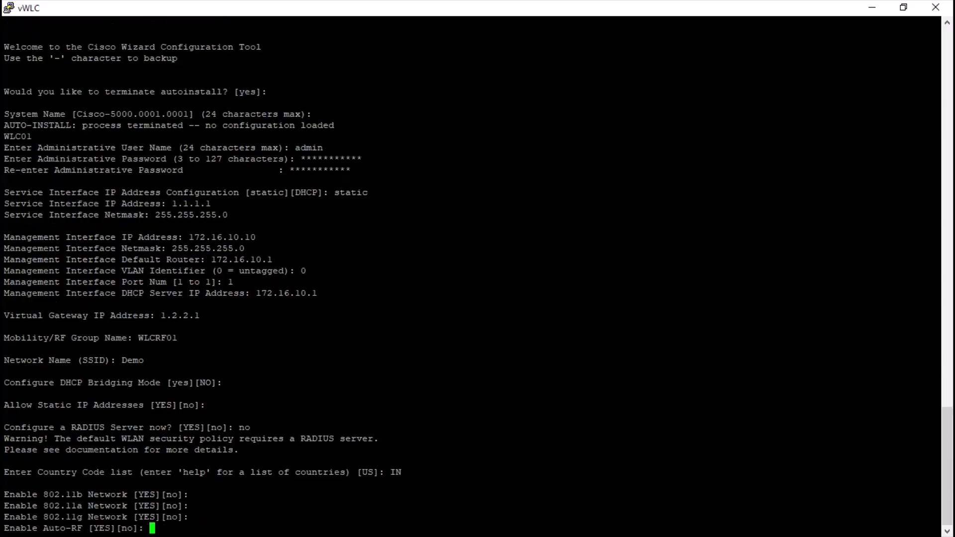
key(Return)
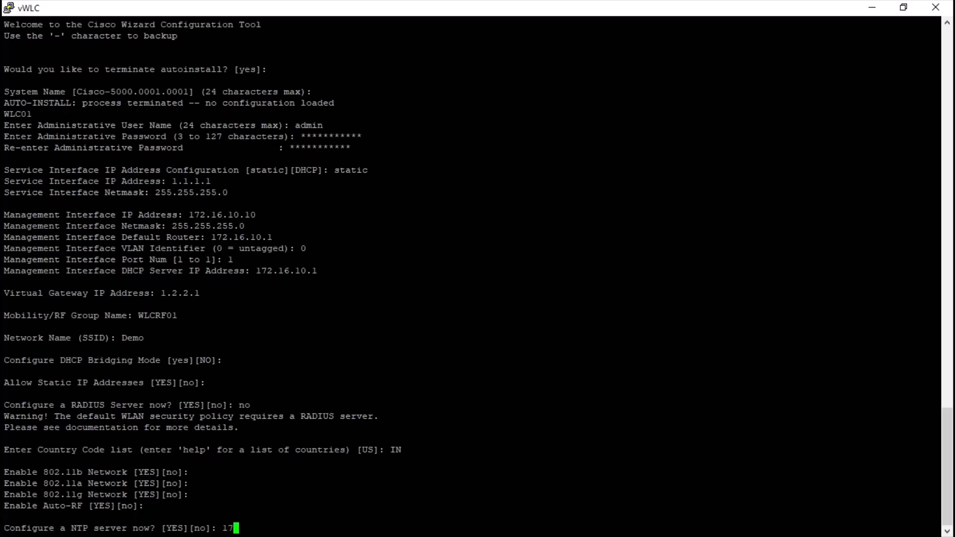
- Configure an NTP server at 172.16.10.1 with a polling interval of 3600 seconds
key(Return)
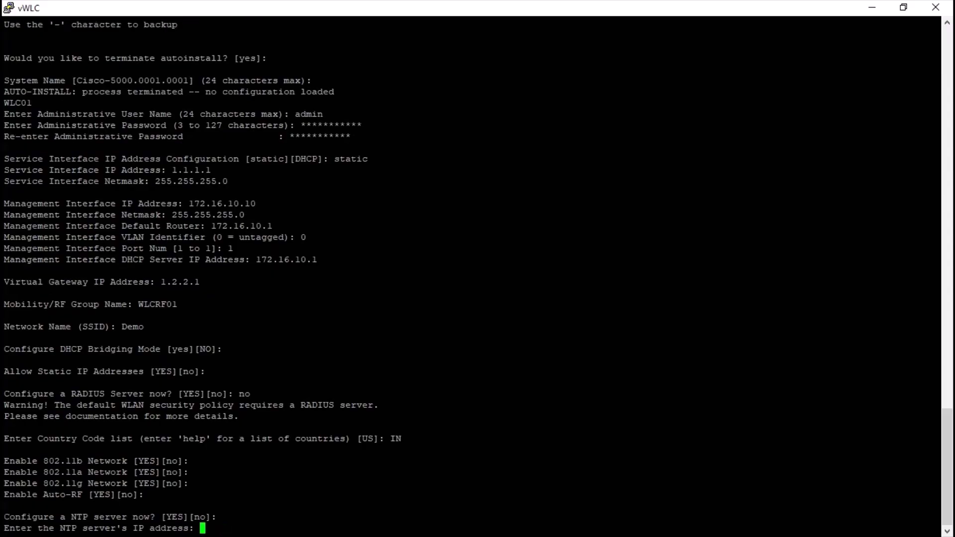
text(172.16.10.1)
key(Return)
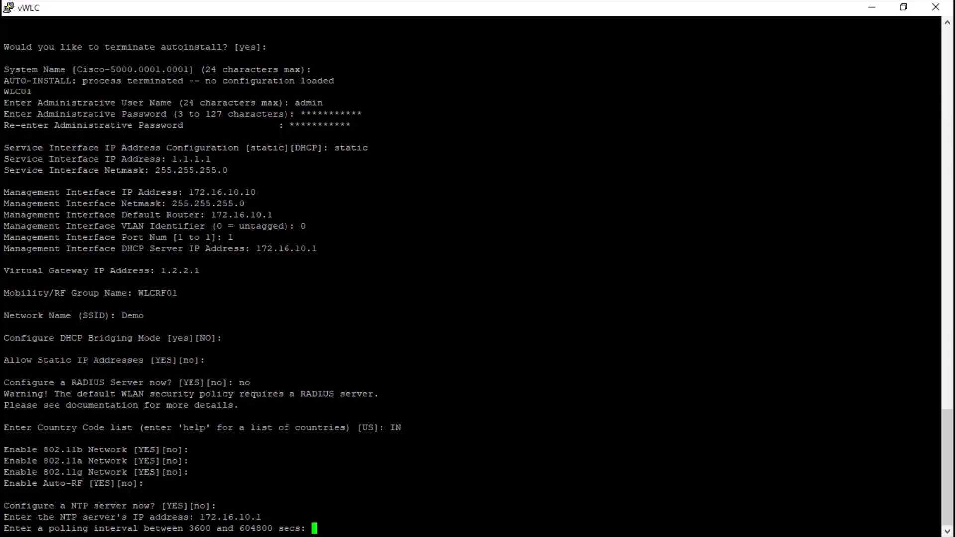
text(3600)
key(Return)
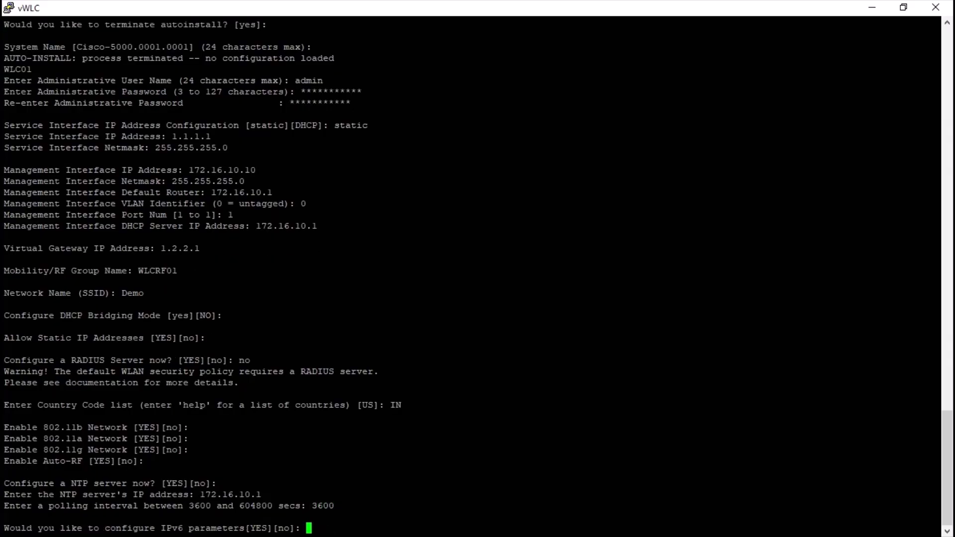
- Decline IPv6 configuration, then answer yes to save the controller configuration and reset the system
text(no)
key(Return)
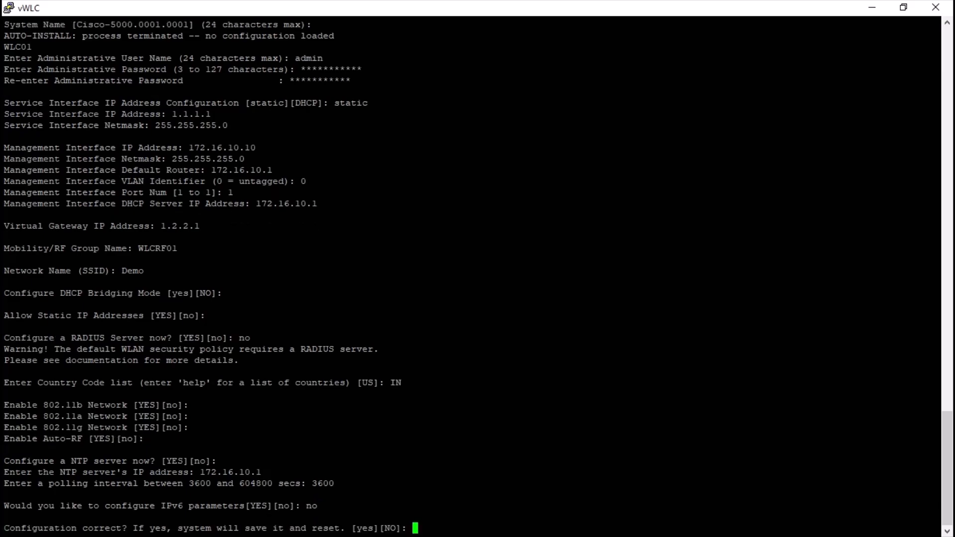
text(yes)
key(Return)
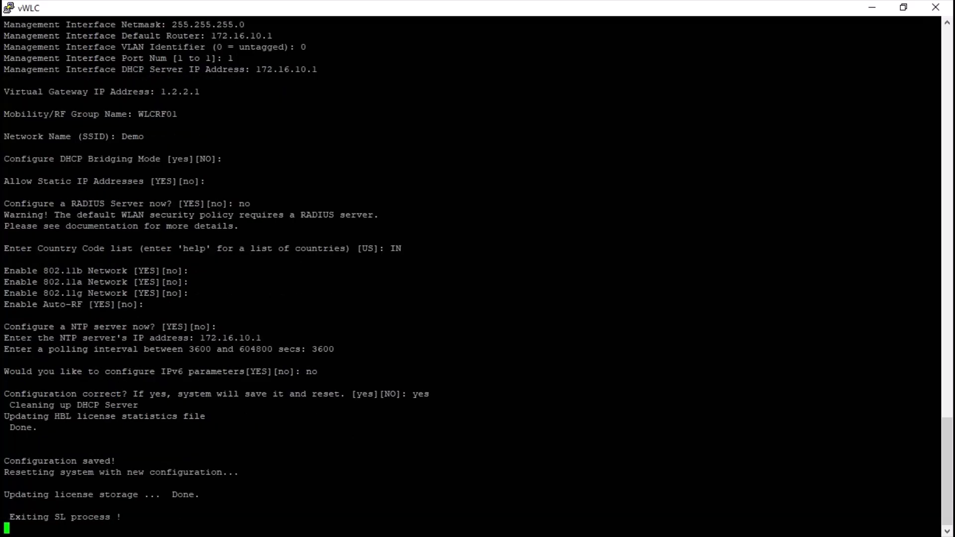
drag(16, 460, 111, 461)
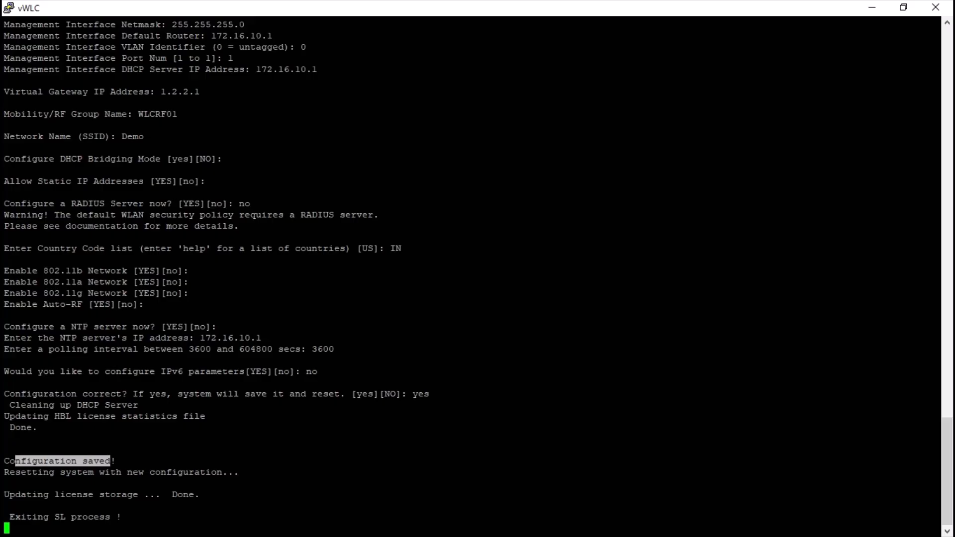
click(196, 455)
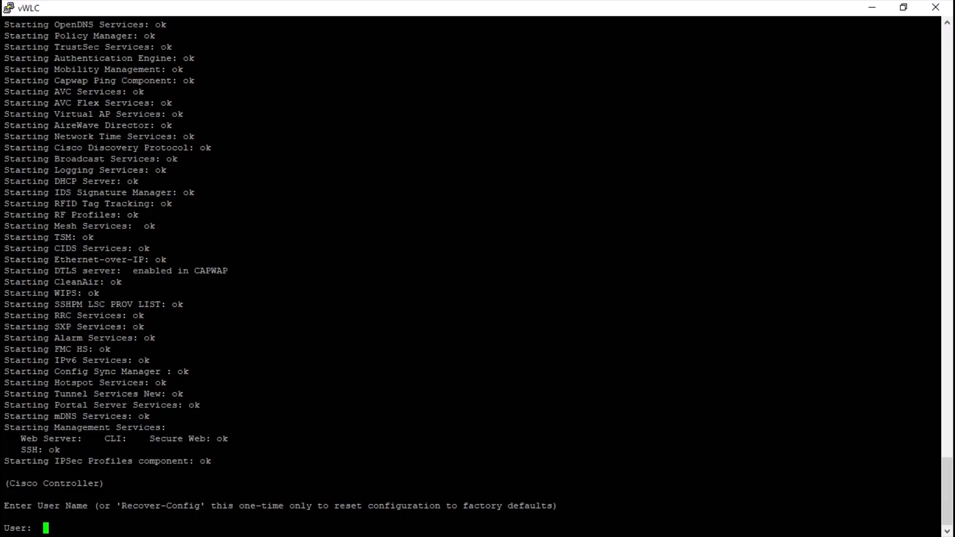
- Examine the Secure Web and SSH service status and the user name prompt in the controller's boot output
key(Return)
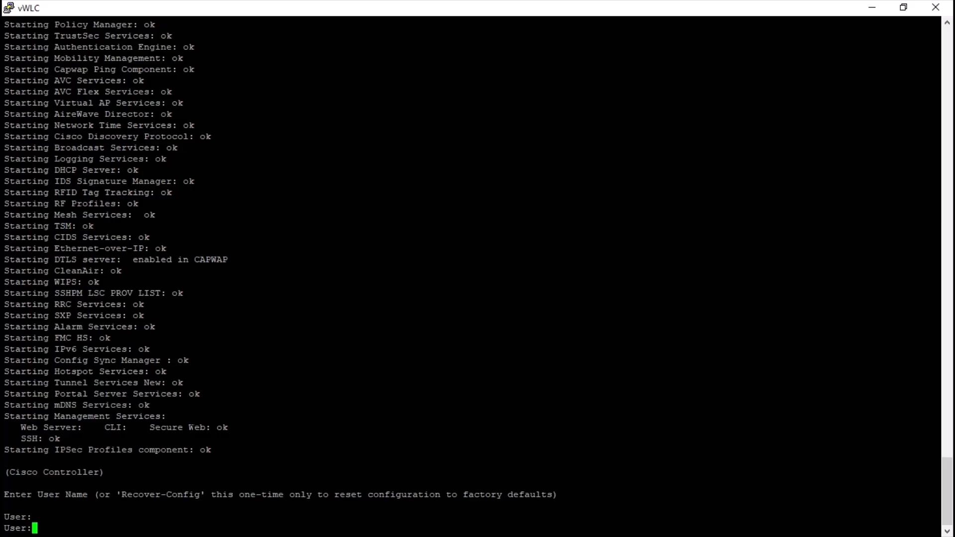
drag(198, 427, 234, 428)
drag(31, 438, 66, 438)
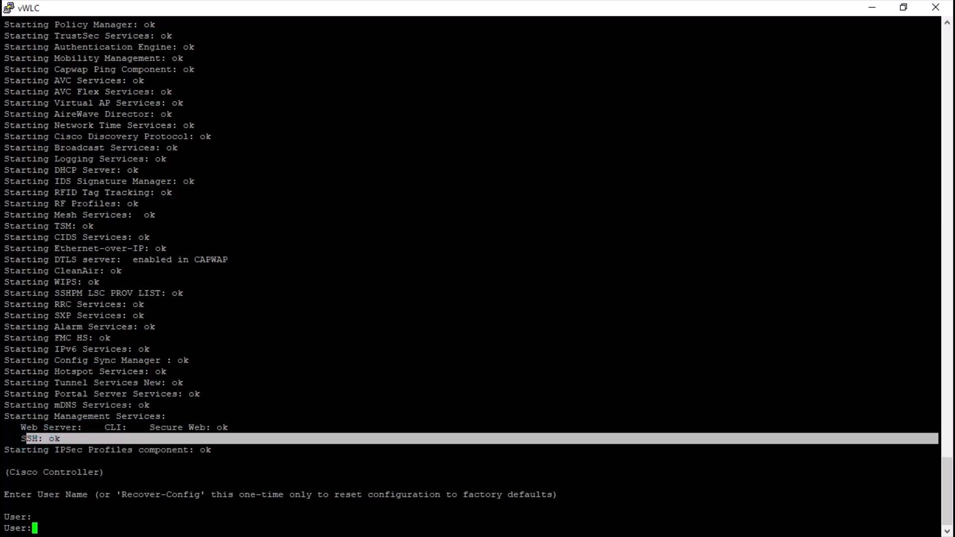
drag(10, 473, 98, 472)
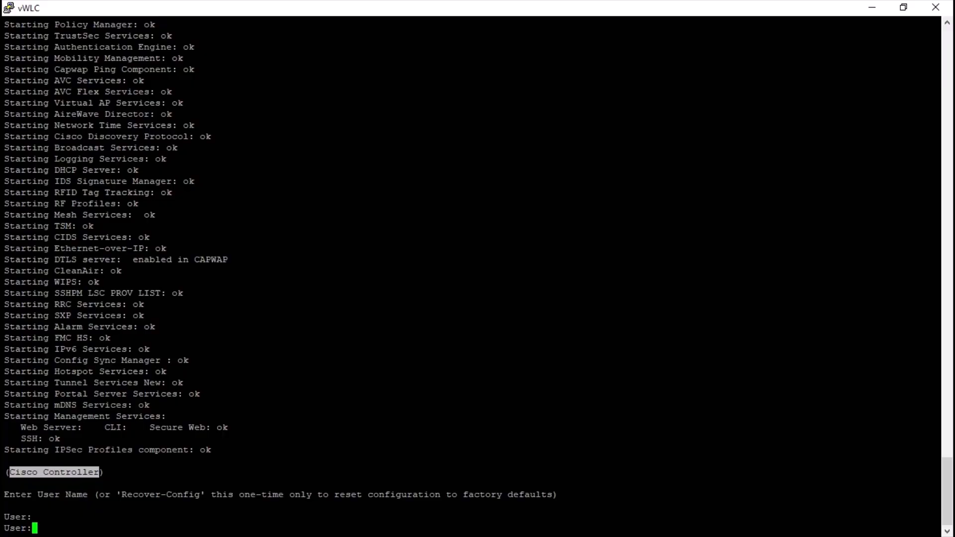
drag(26, 498, 85, 498)
click(79, 498)
click(77, 520)
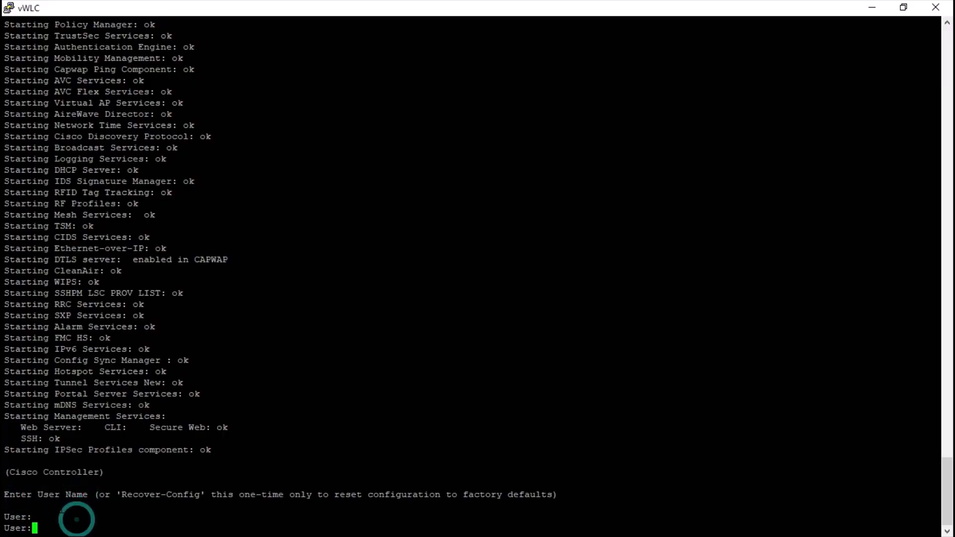
- Log in to the controller as admin, entering the administrative password
text(admin)
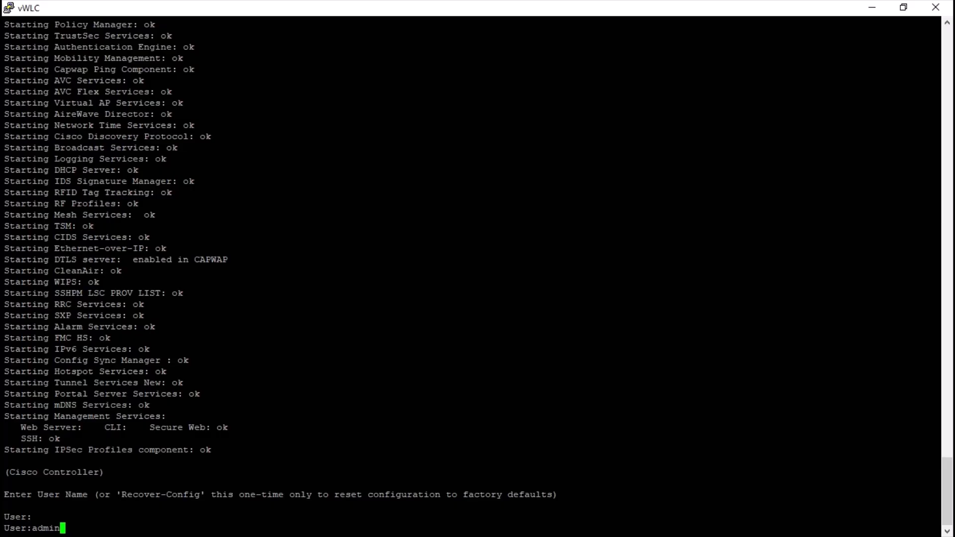
key(Return)
text(*******)
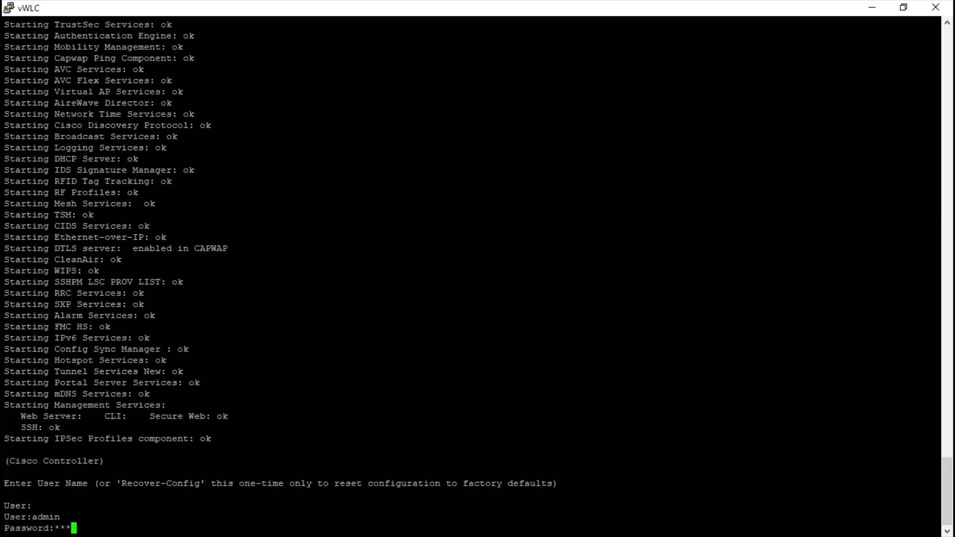
text(****)
key(Return)
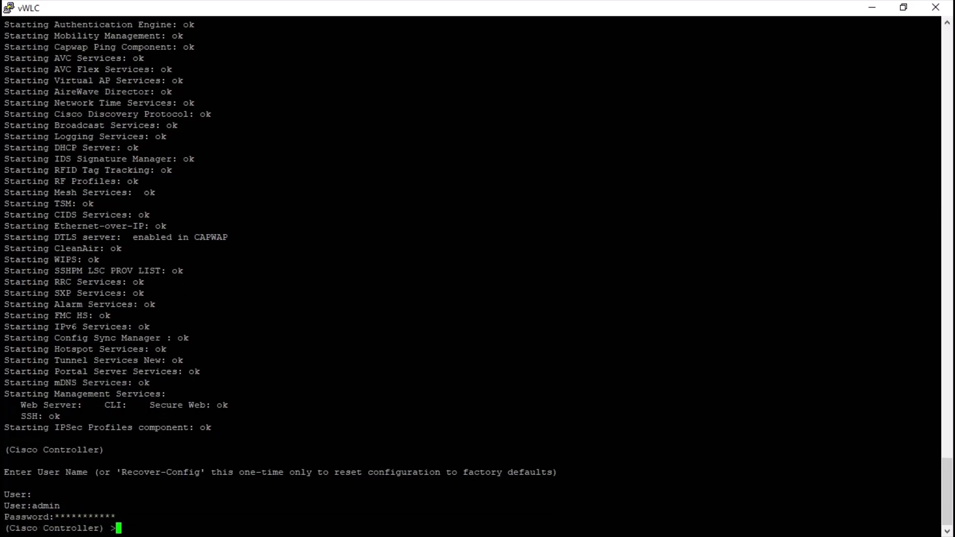
- Run show sysinfo on the controller and page through the complete system information
key(Return)
key(Return)
key(Return)
key(Return)
key(Return)
key(Return)
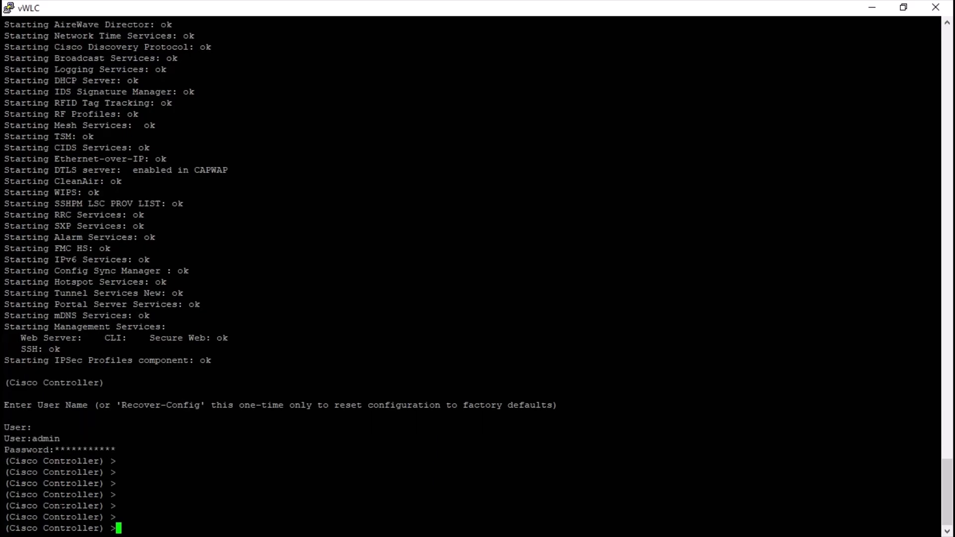
text(show sysinfo)
key(Return)
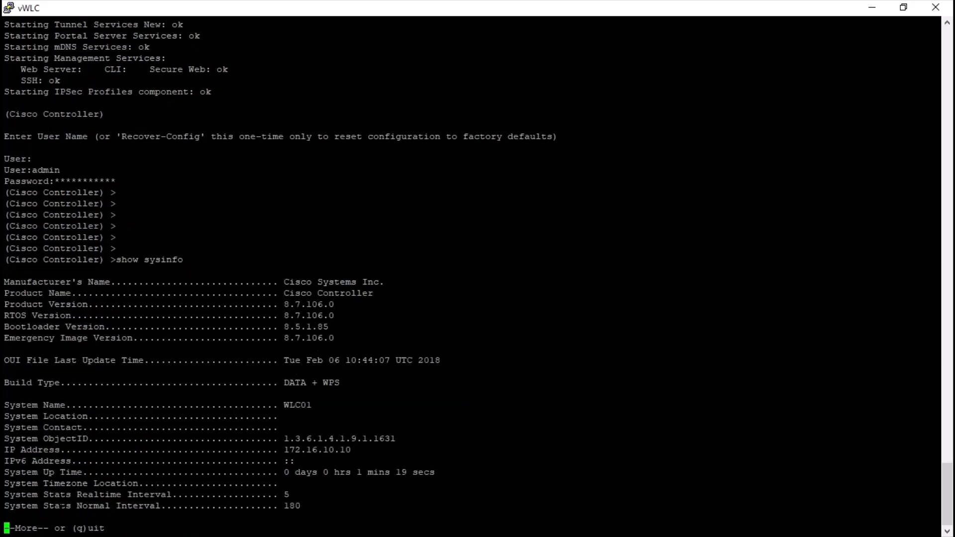
key(space)
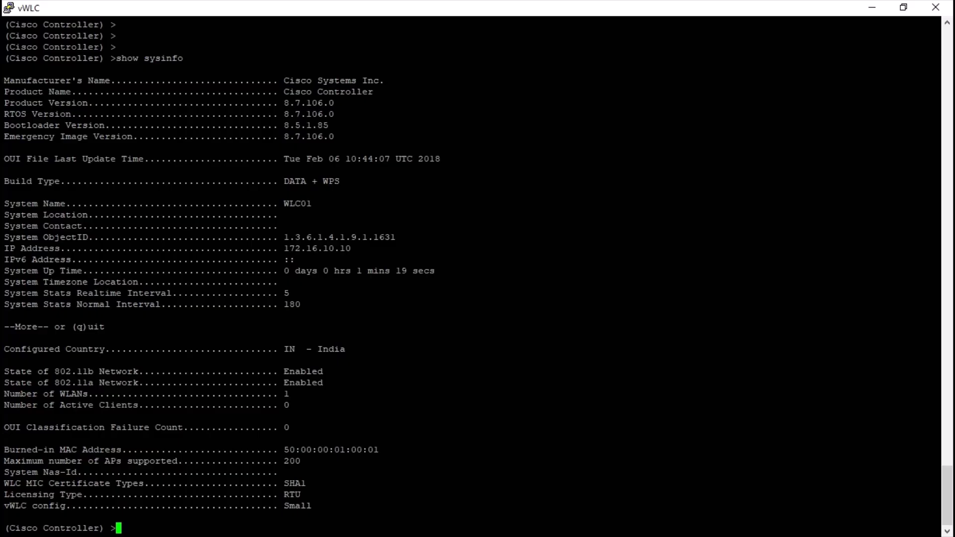
- Highlight the product version and the system up time in the controller's system information output
drag(287, 102, 936, 103)
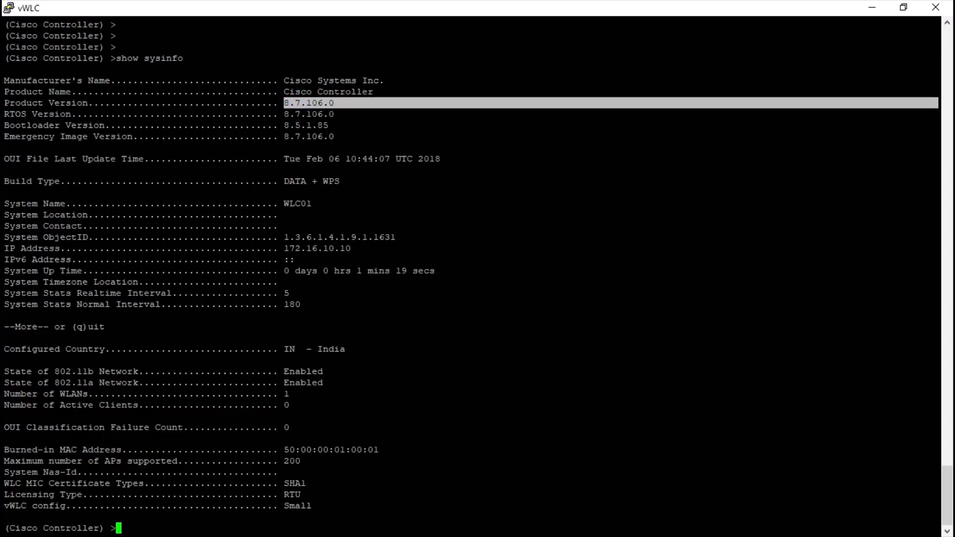
drag(280, 271, 441, 271)
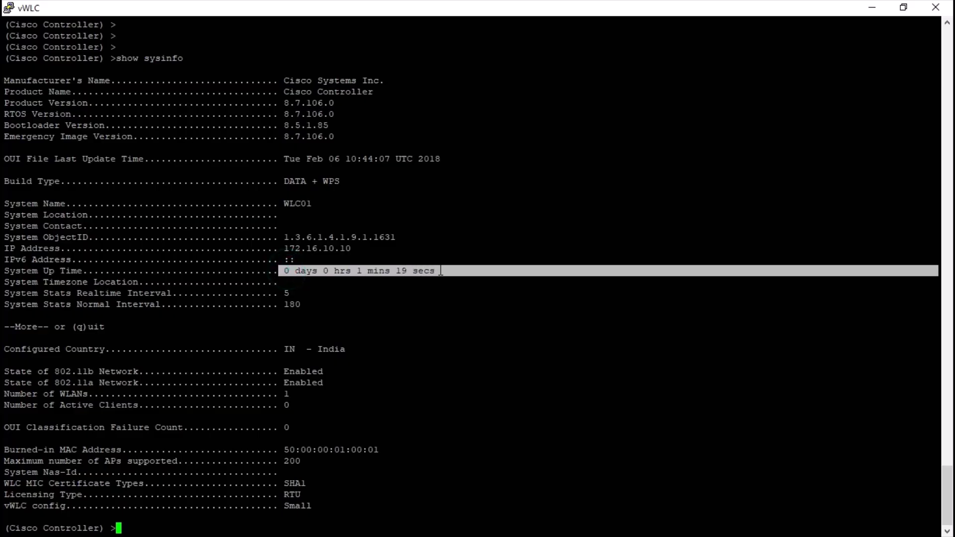
key(Return)
key(Return)
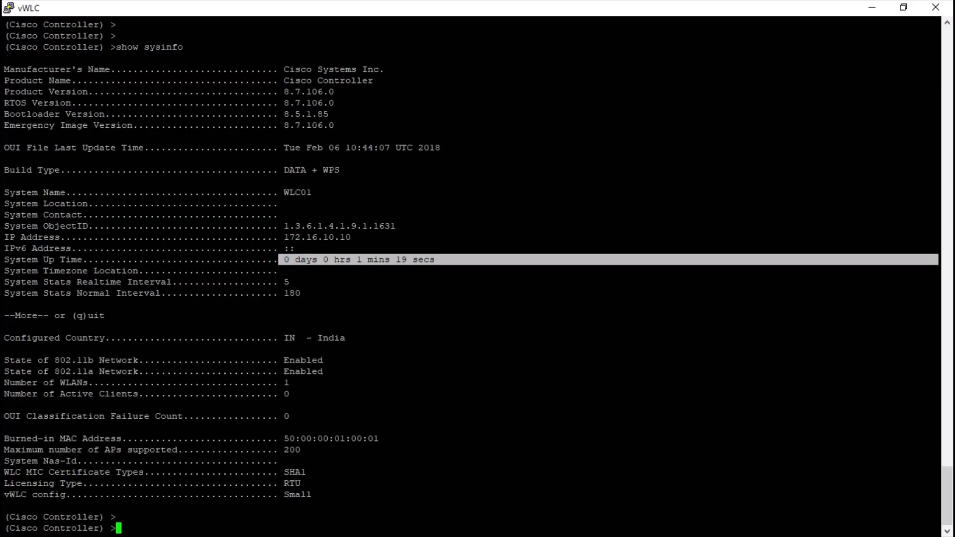
- Run show ap summary on the controller to check its access points
text(show ap summary)
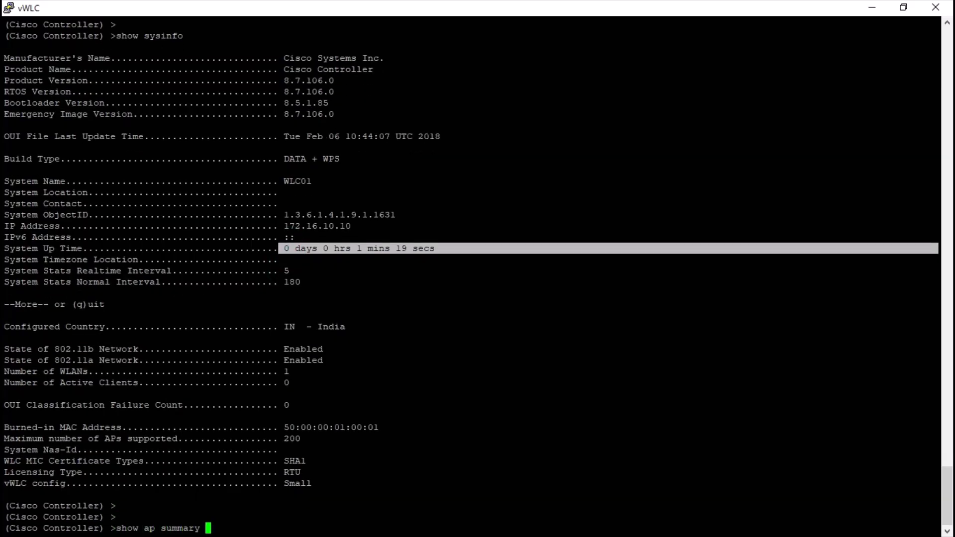
key(Return)
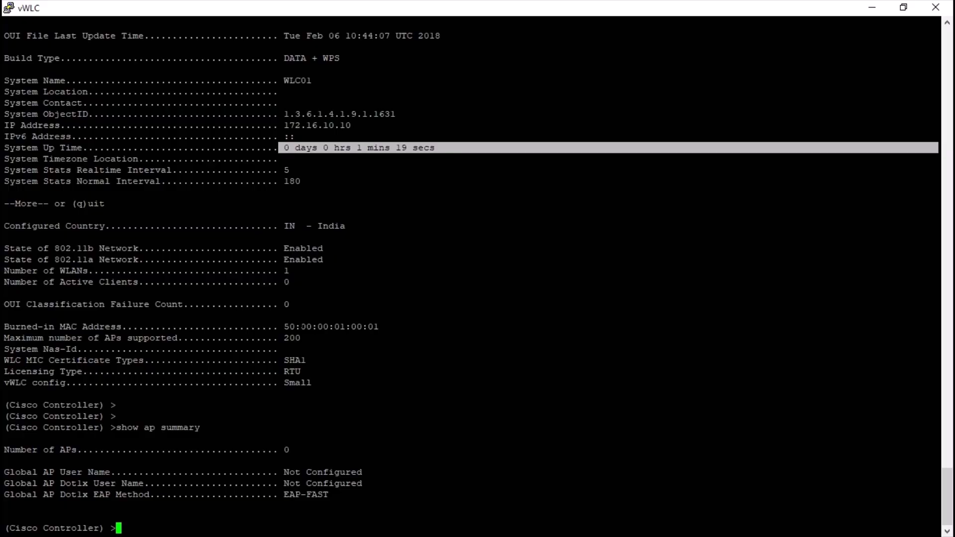
- Try to list the controller's SSIDs with the command show ssid summ
text(show ssids)
key(BackSpace)
key(BackSpace)
key(BackSpace)
key(BackSpace)
key(BackSpace)
text(ap su)
key(BackSpace)
text(s)
key(BackSpace)
key(BackSpace)
key(BackSpace)
key(BackSpace)
key(BackSpace)
text(ssid summ)
key(Return)
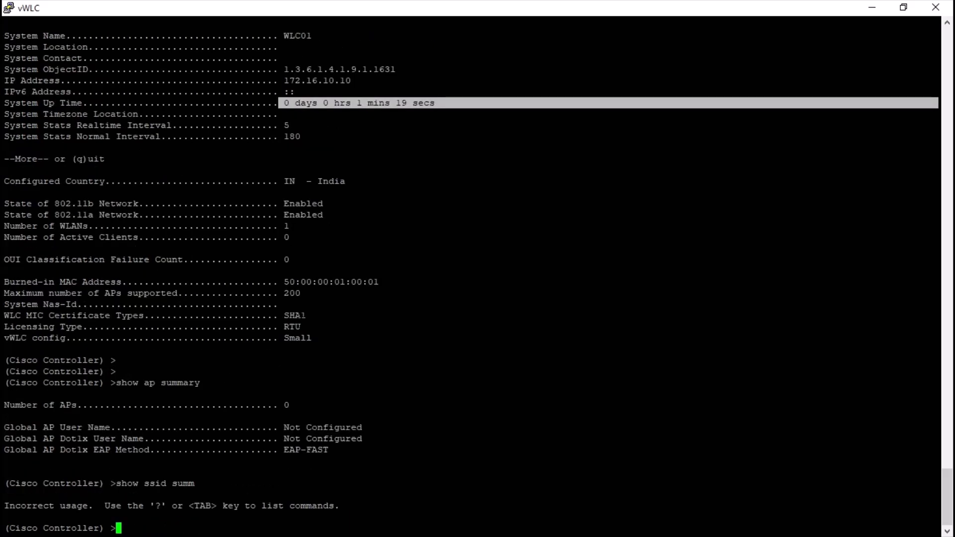
key(Return)
key(Return)
key(Return)
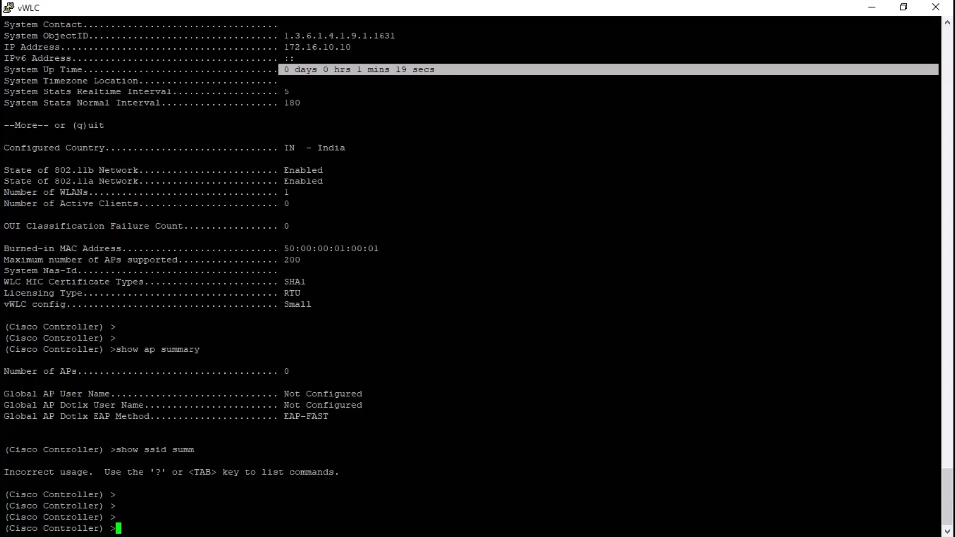
- Run show boot on the controller and highlight the primary boot image entry in its output
text(show boot)
key(Return)
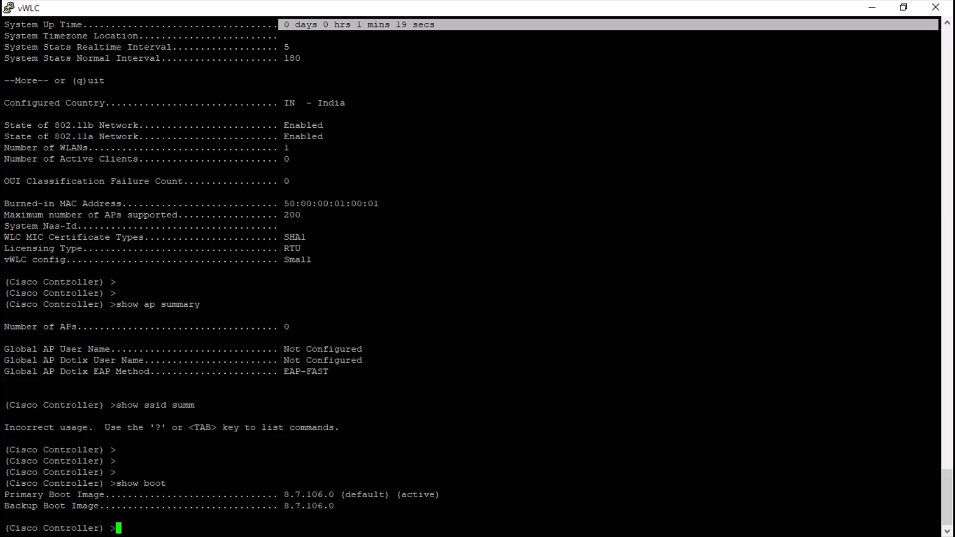
click(311, 500)
double_click(312, 495)
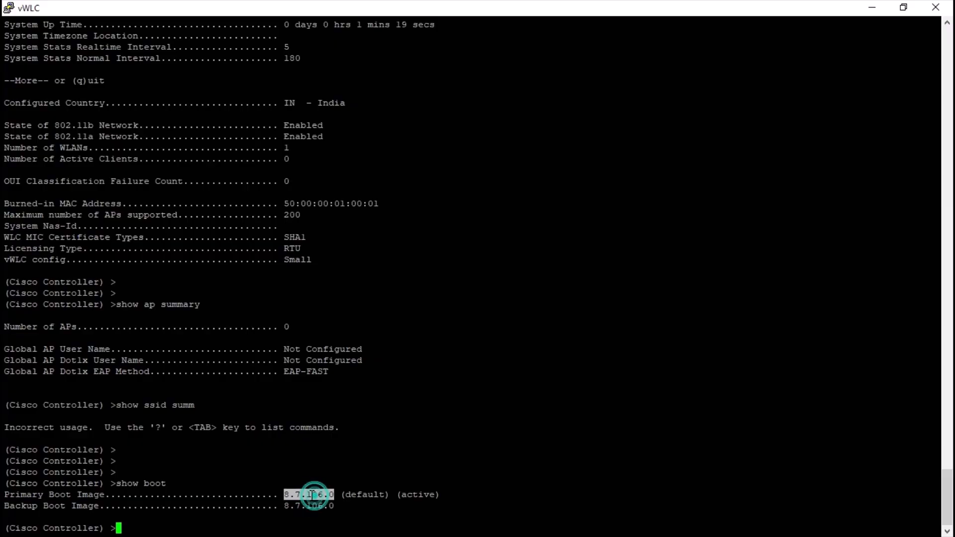
click(370, 491)
drag(452, 496, 77, 495)
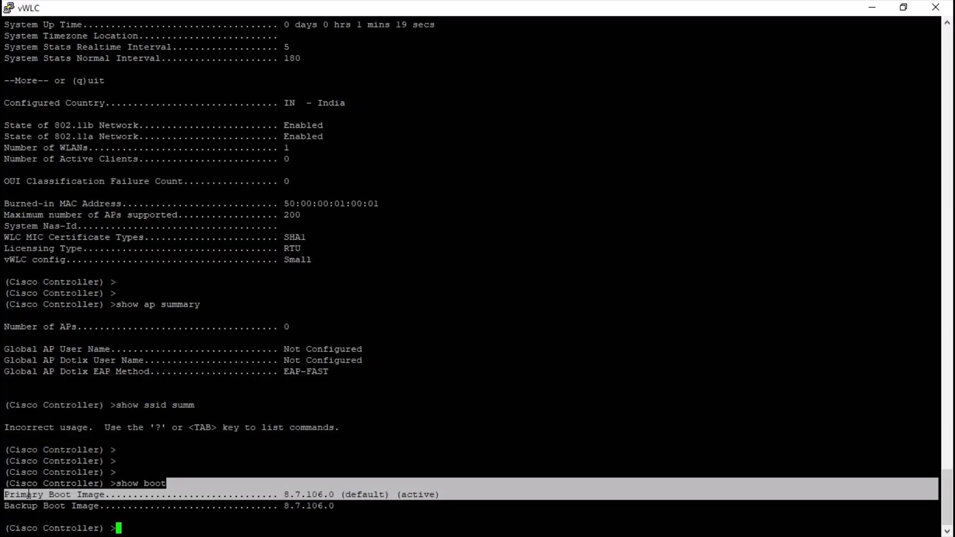
click(45, 494)
drag(5, 484, 454, 493)
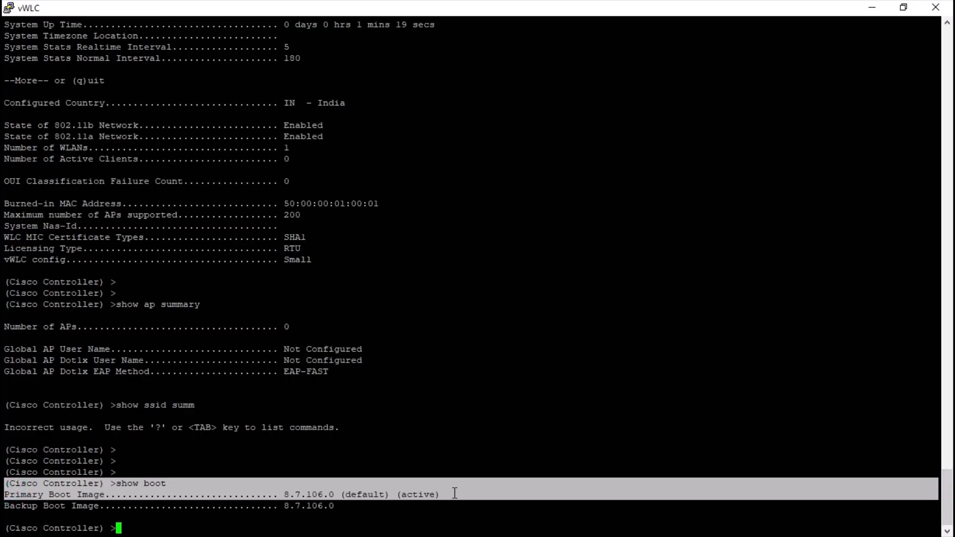